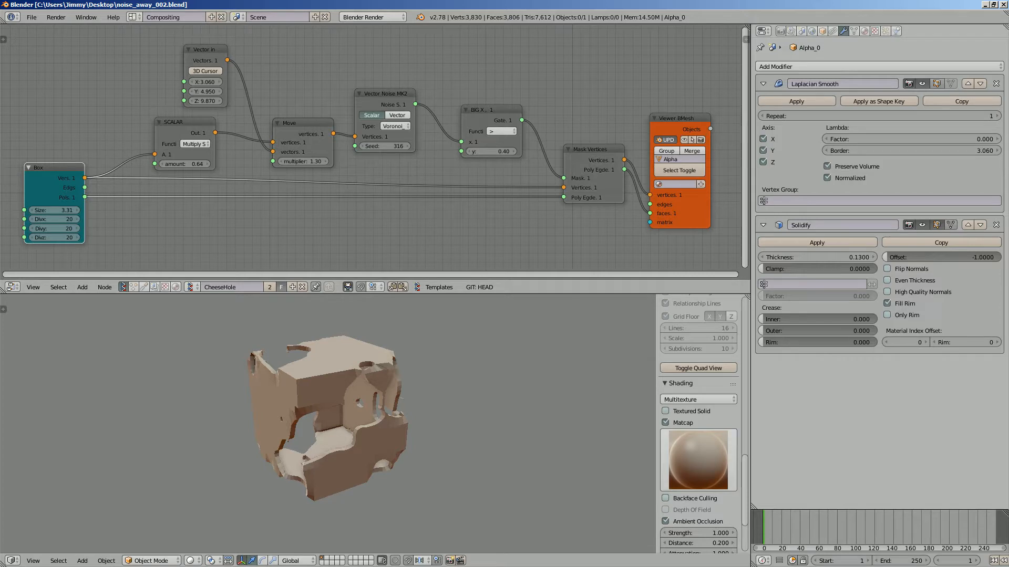
Step: Set the Move node's multiplier to 1.51 and the Vector In node's Y to 8.370 and Z to 11.670
drag(751, 252, 778, 252)
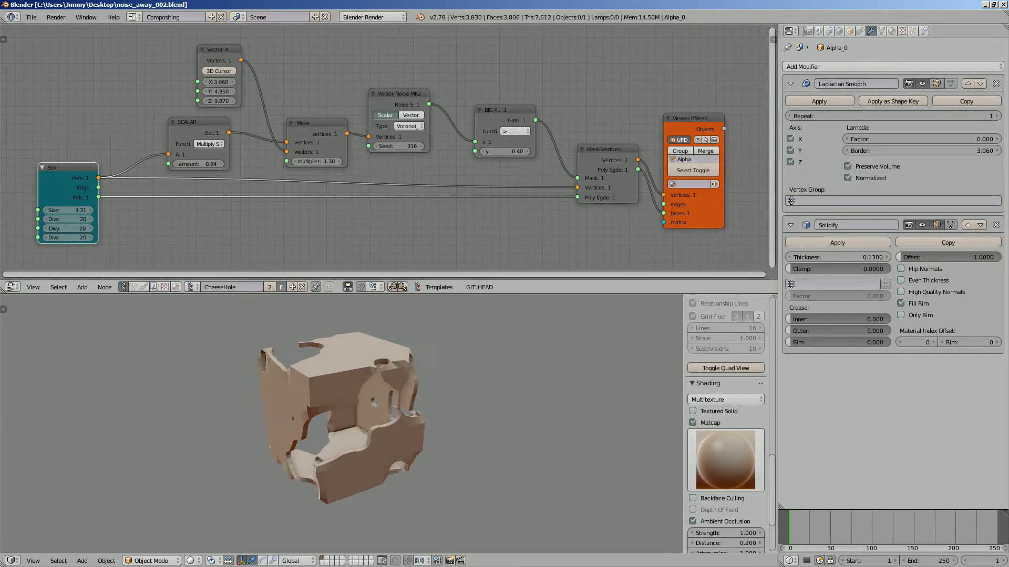
middle_drag(473, 378, 463, 377)
middle_drag(420, 231, 418, 230)
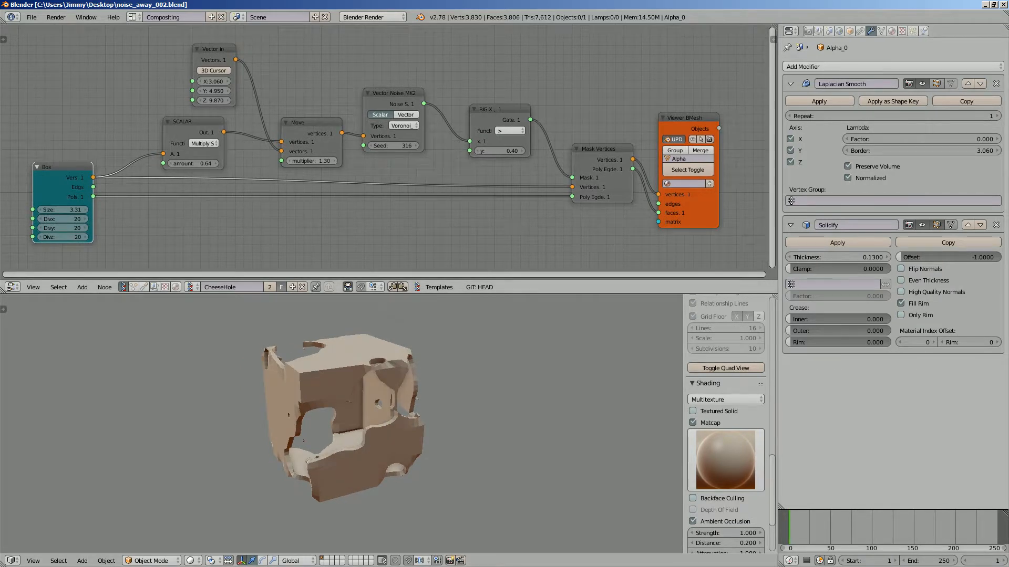
drag(311, 161, 324, 161)
middle_drag(367, 415, 441, 423)
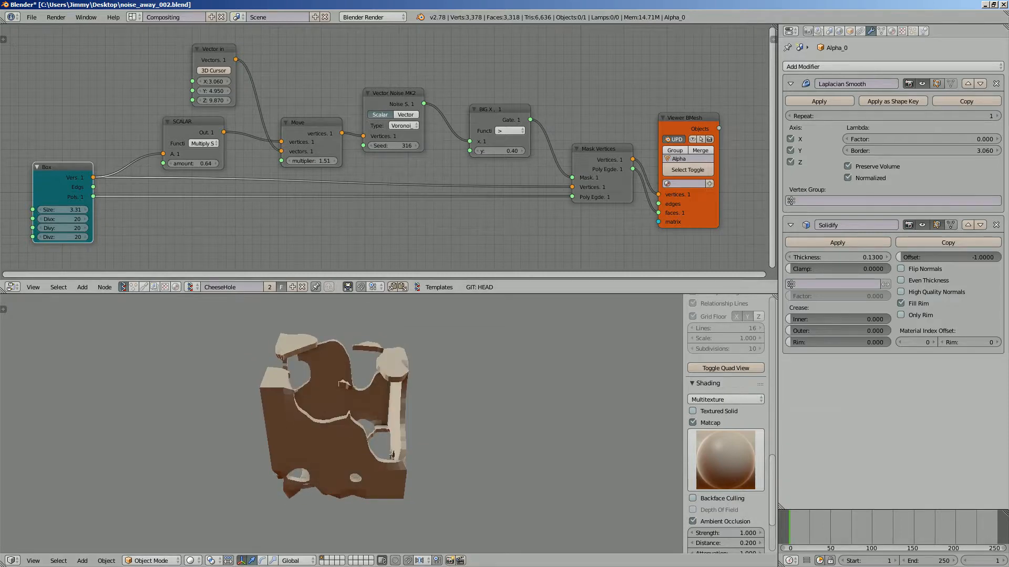
drag(213, 100, 244, 101)
drag(213, 91, 269, 91)
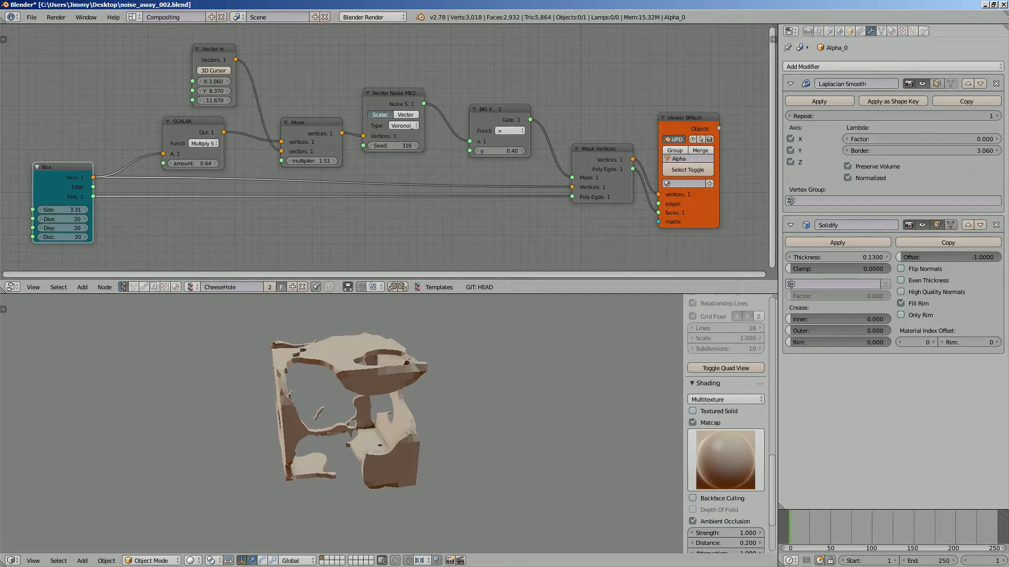
Step: Toggle the Laplacian Smooth modifier's viewport display off and back on to compare the blocky and smoothed mesh
click(922, 84)
click(922, 83)
click(922, 83)
middle_drag(400, 420, 349, 428)
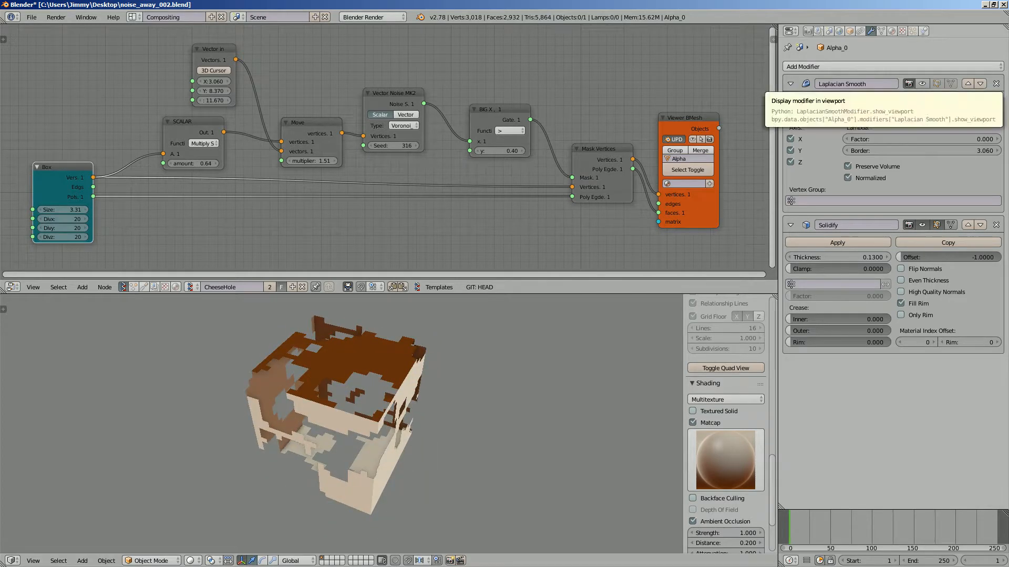
click(922, 84)
middle_drag(337, 409, 358, 431)
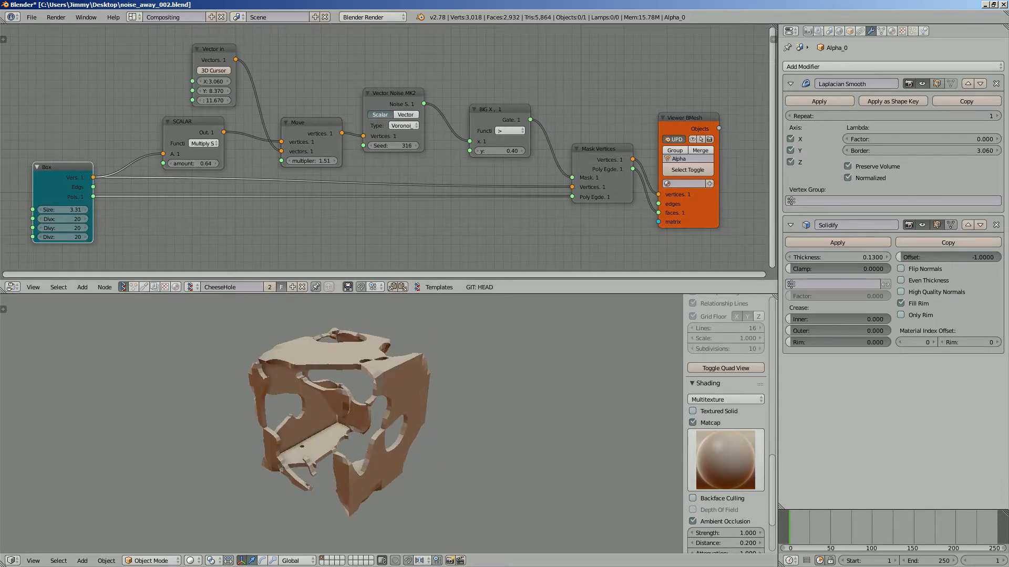
Step: Start a new default file and dismiss the splash screen
click(31, 17)
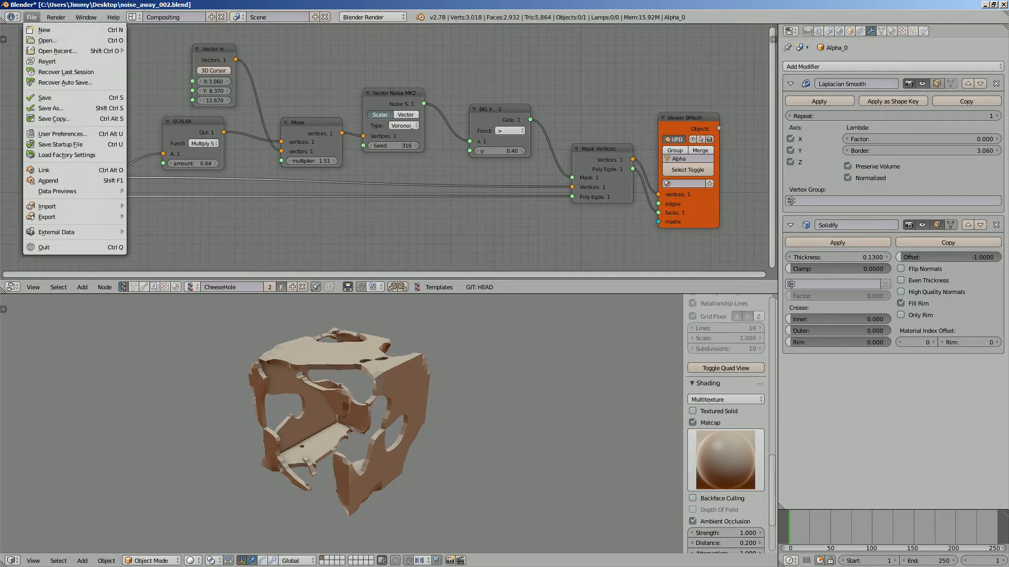
click(37, 26)
click(47, 38)
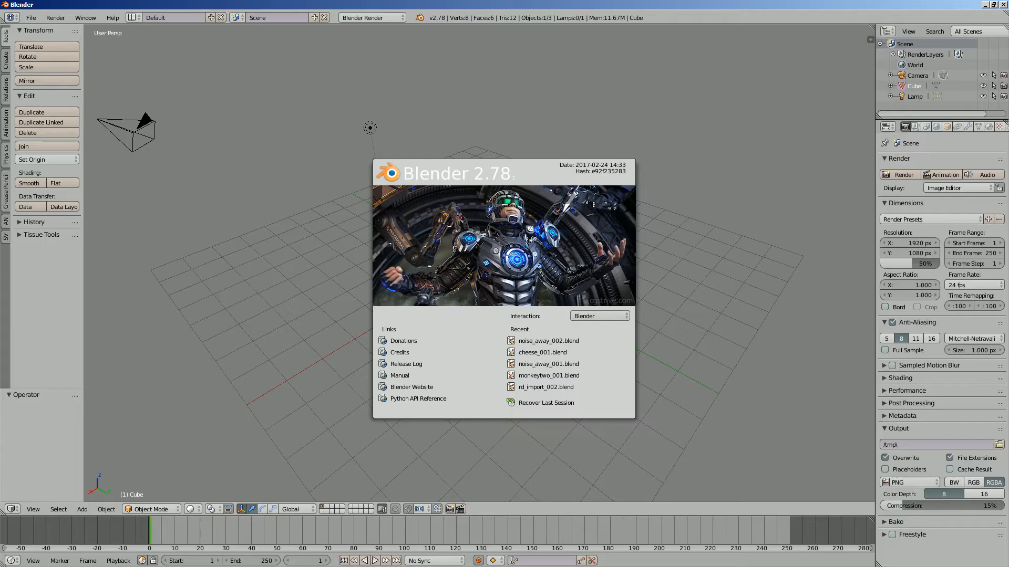
click(545, 219)
click(545, 219)
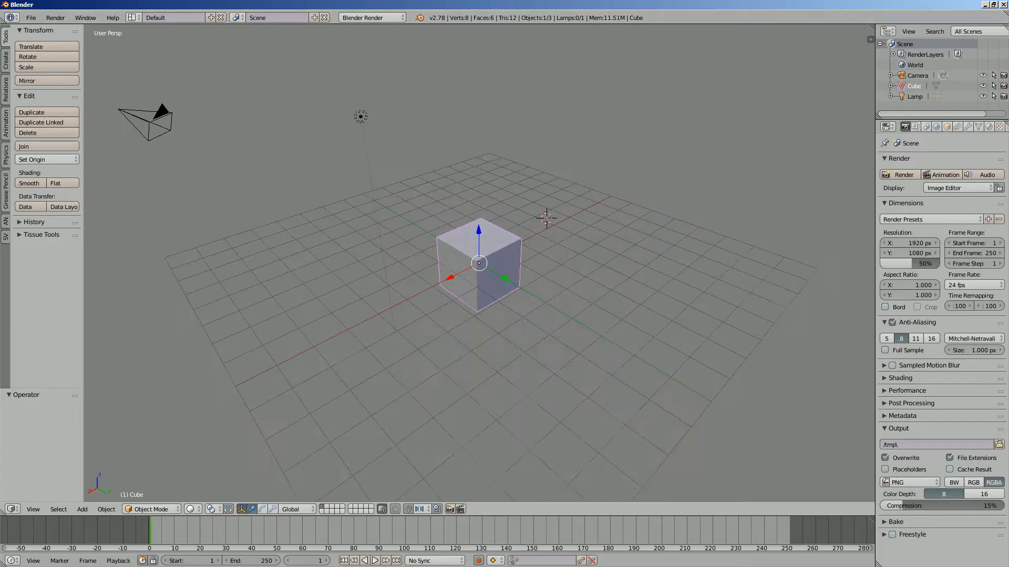
Step: Delete the default camera, cube and lamp from the scene
key(a)
middle_drag(545, 219, 532, 198)
key(a)
key(x)
click(570, 198)
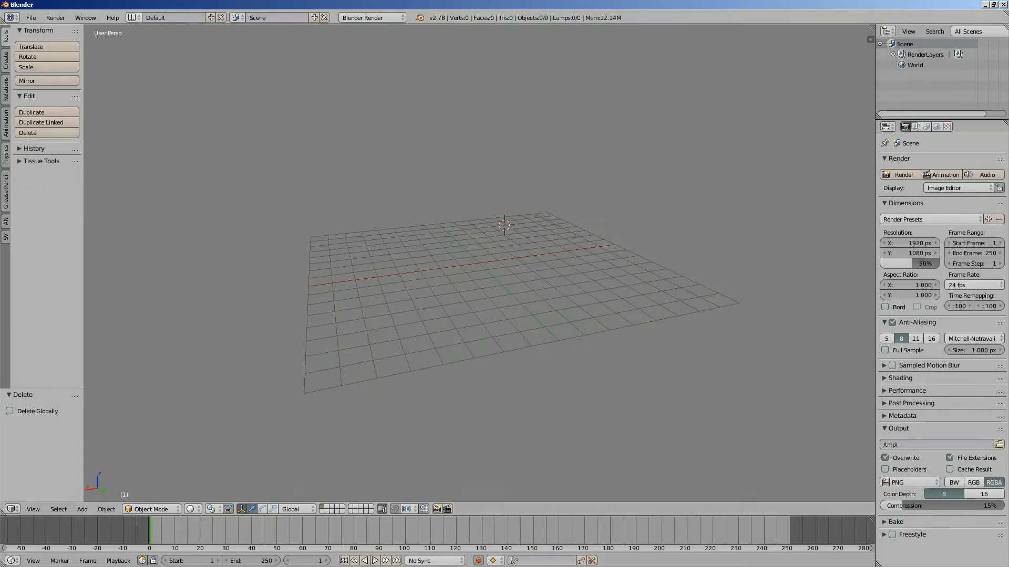
Step: Switch to the Compositing screen layout and create a new Sverchok node tree in its node editor
click(133, 18)
click(151, 54)
click(122, 337)
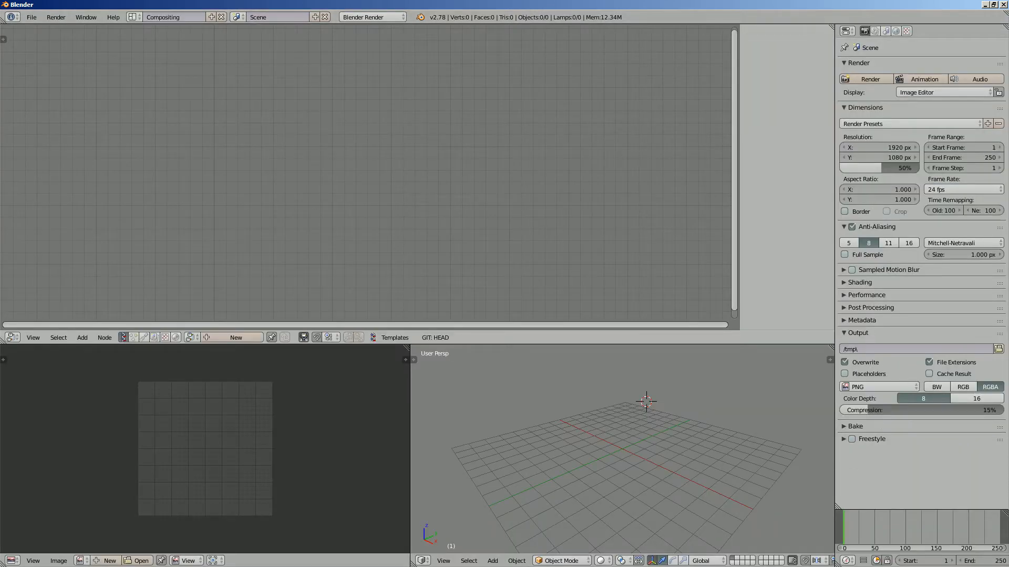
click(235, 338)
Step: Add a Box node to the node tree and merge the image editor area into the 3D view
key(alt+space)
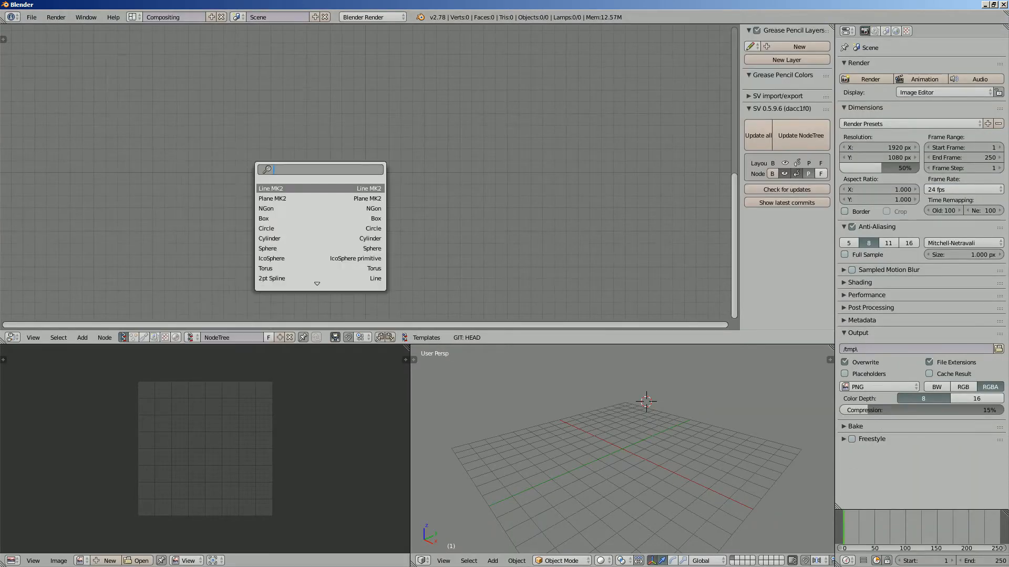
text(npx)
key(BackSpace)
key(BackSpace)
key(BackSpace)
text(box)
key(Return)
key(g)
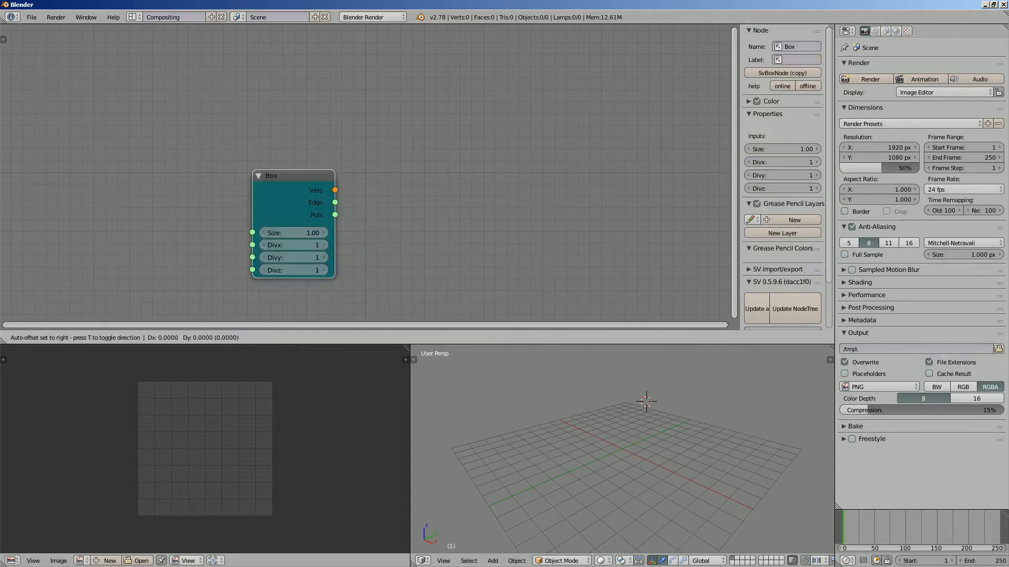
click(256, 257)
drag(413, 564, 379, 531)
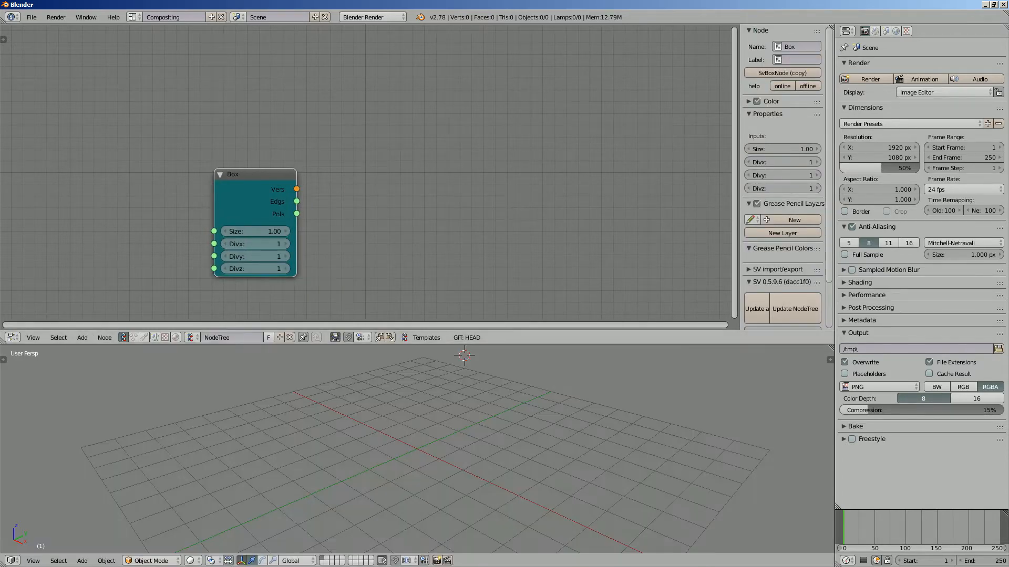
Step: Add a Viewer Draw node beside the Box node
scroll(367, 152, down, 1)
middle_drag(366, 153, 333, 160)
key(shift+a)
click(392, 160)
text(view)
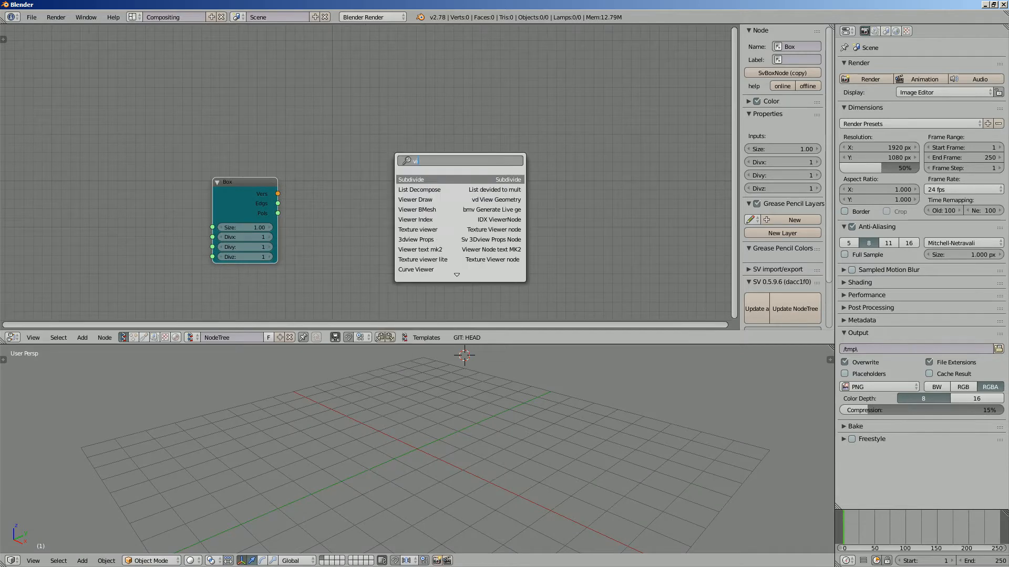
key(Return)
click(489, 219)
Step: Connect the Box's Vers and Pols to the Viewer Draw's vertices and edg_pol inputs, and set the Box size to 5
middle_drag(489, 218, 512, 172)
scroll(512, 172, up, 1)
drag(269, 143, 432, 200)
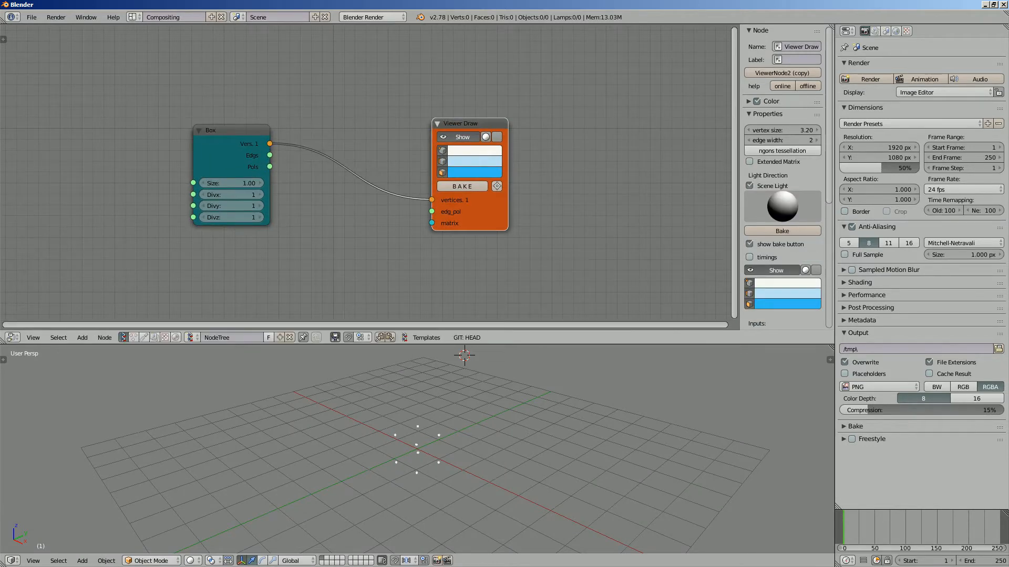
drag(269, 167, 432, 211)
key(Return)
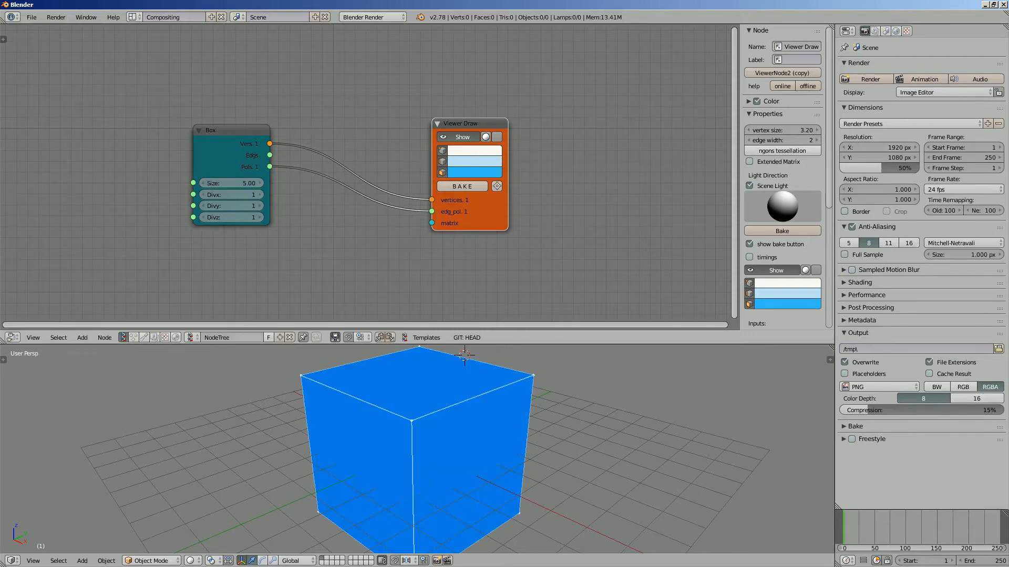
Step: Save the file to the Desktop folder as cheese_002.blend
key(ctrl+s)
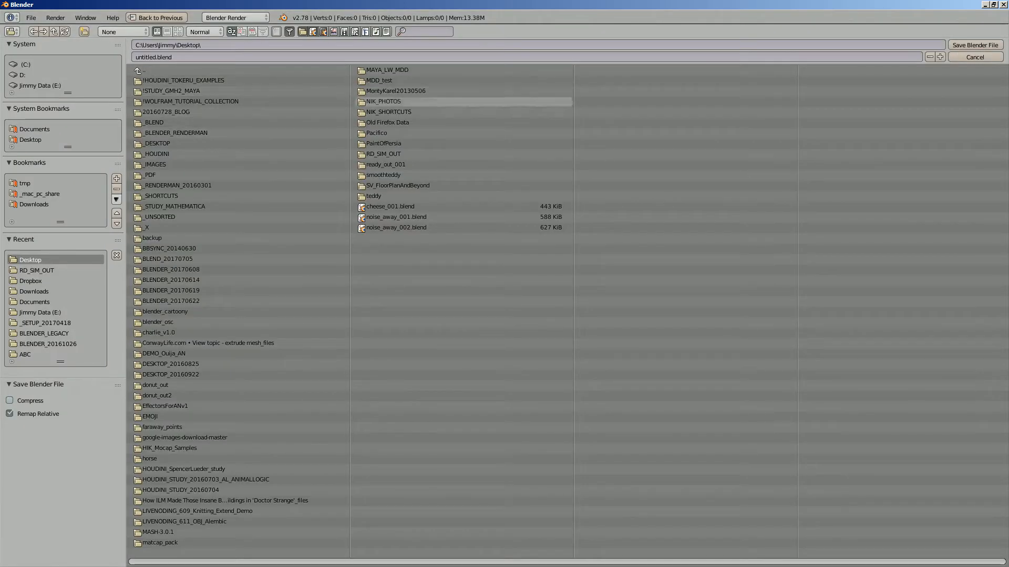
click(376, 196)
click(30, 260)
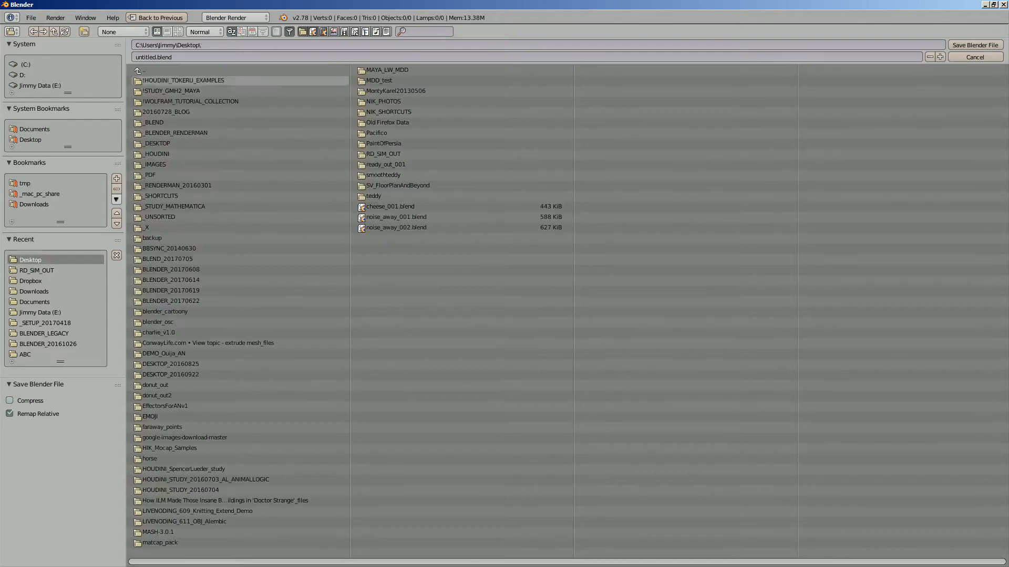
click(390, 207)
click(940, 57)
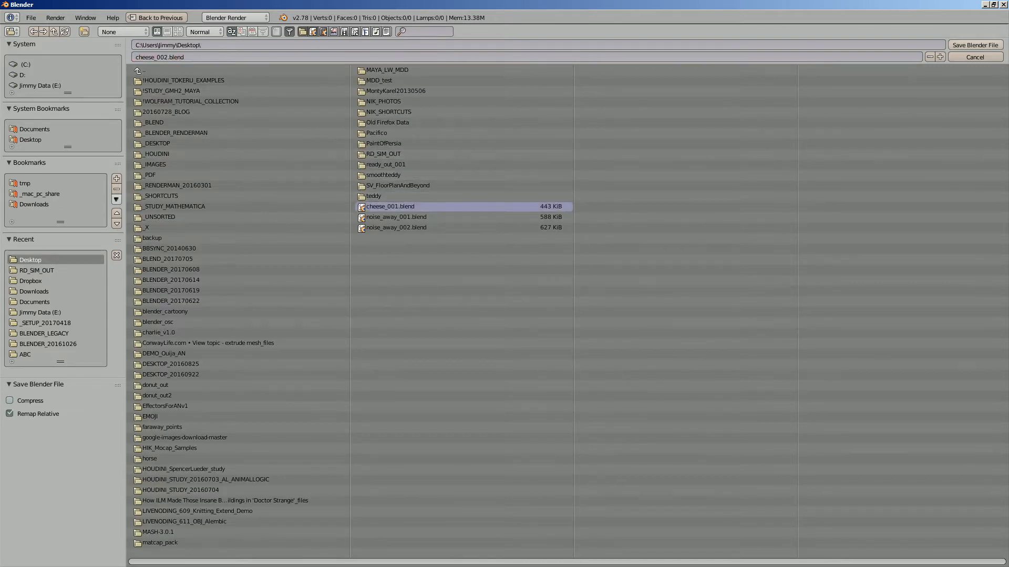
click(975, 45)
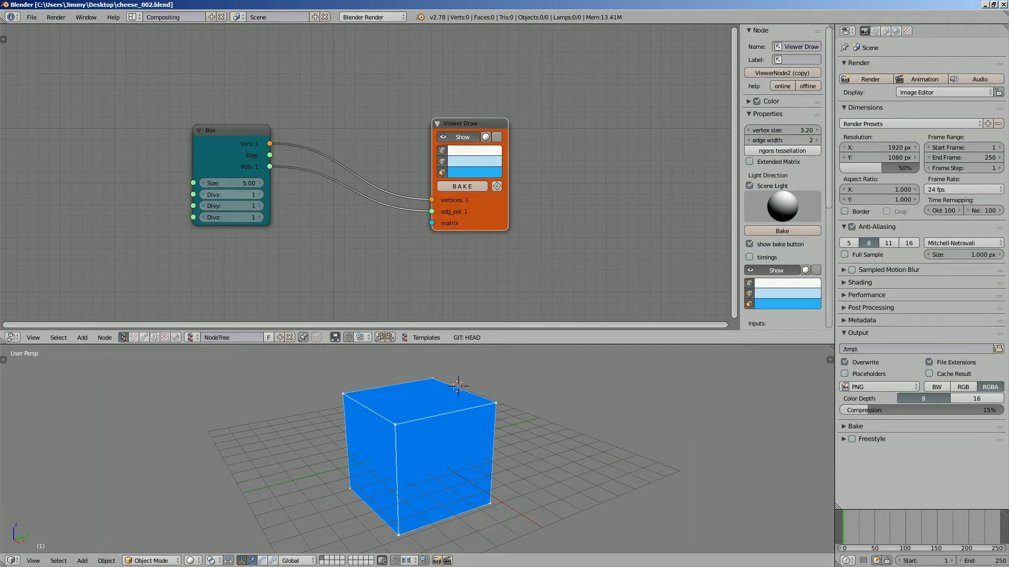
Step: Set the Box node's Divx, Divy and Divz to 20 and save the file
drag(231, 195, 231, 217)
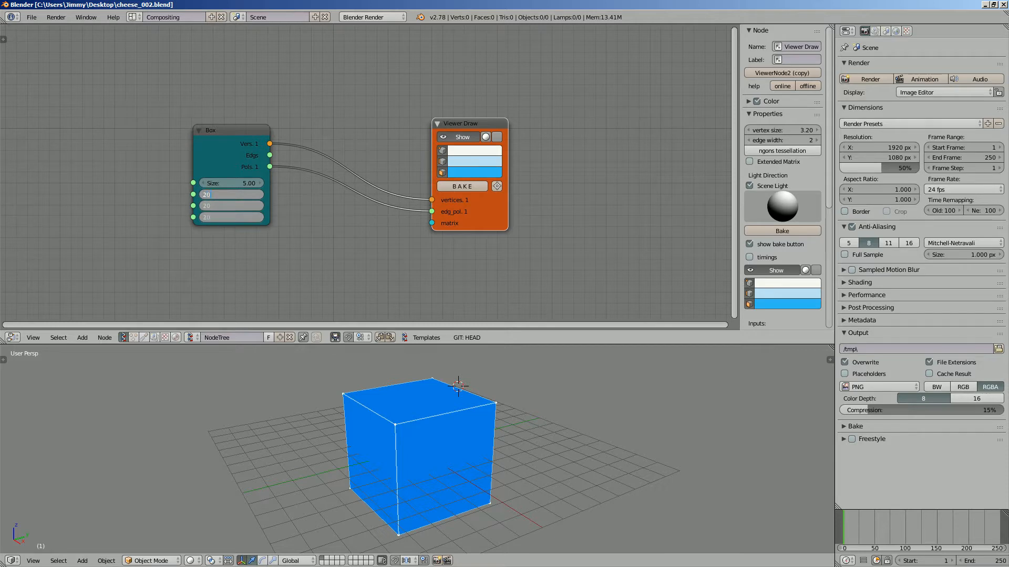
text(20)
key(Return)
middle_drag(437, 430, 447, 440)
key(ctrl+s)
key(Return)
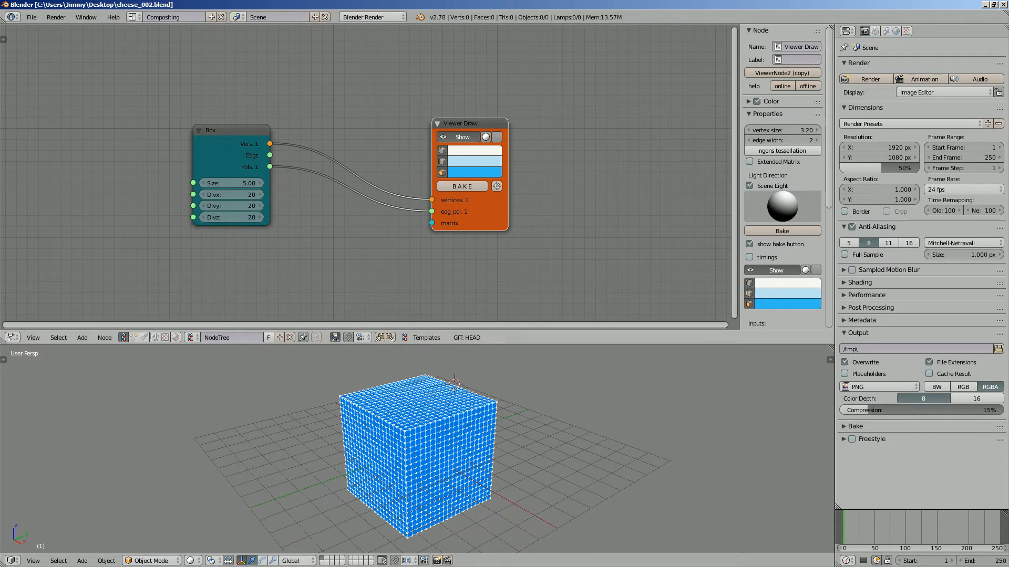
Step: Turn off vertex display in the Viewer Draw node and save the file
click(442, 150)
middle_drag(486, 267, 525, 262)
key(ctrl+s)
key(Return)
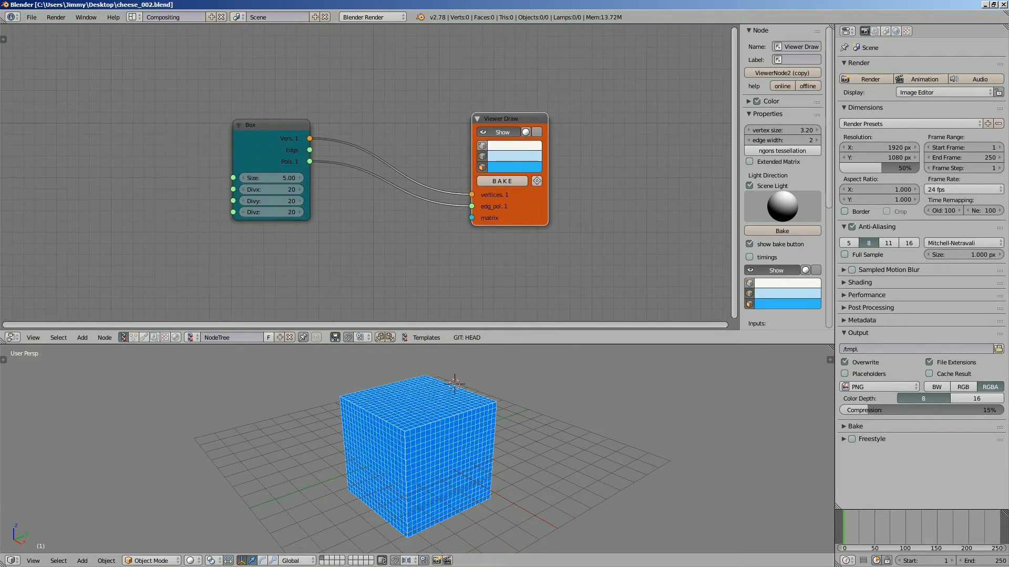
Step: Move the Box node away from the viewer, add a Mask Vertices node above the existing links, and save the file
drag(257, 125, 161, 153)
mouse_move(436, 442)
middle_down()
mouse_move(435, 431)
mouse_move(396, 421)
mouse_move(416, 426)
middle_up()
drag(168, 153, 176, 150)
key(alt+space)
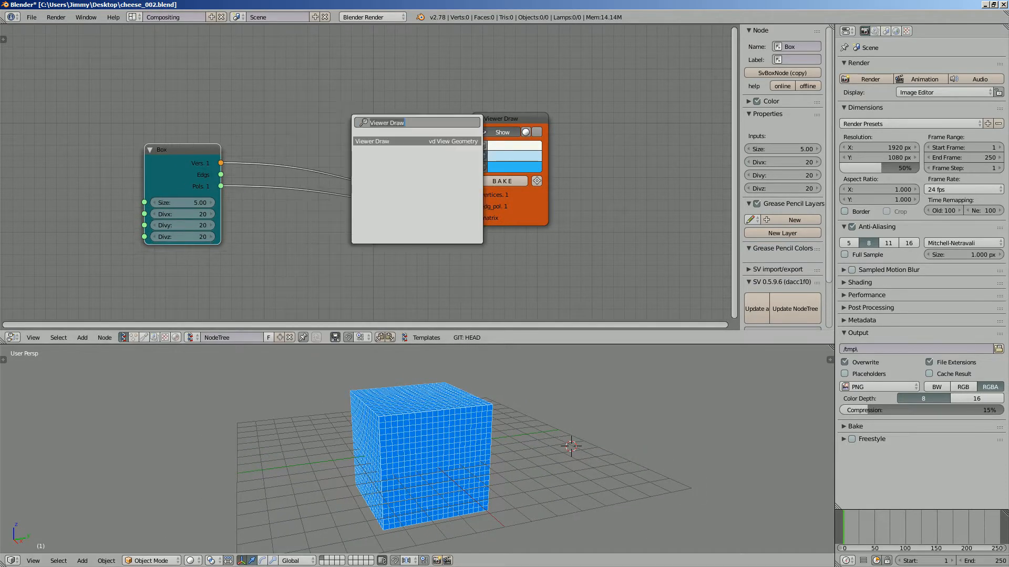
text(mask)
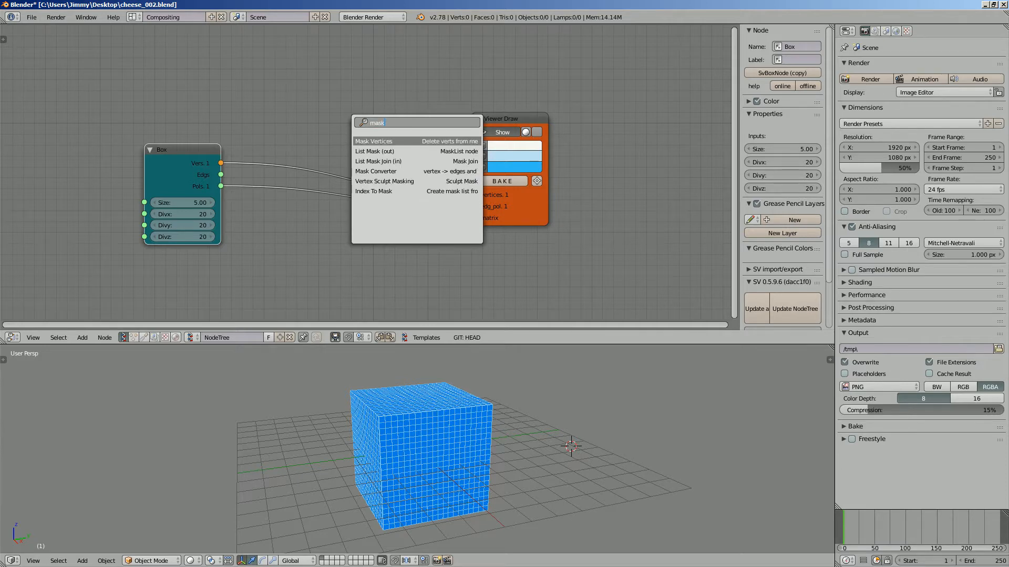
key(Return)
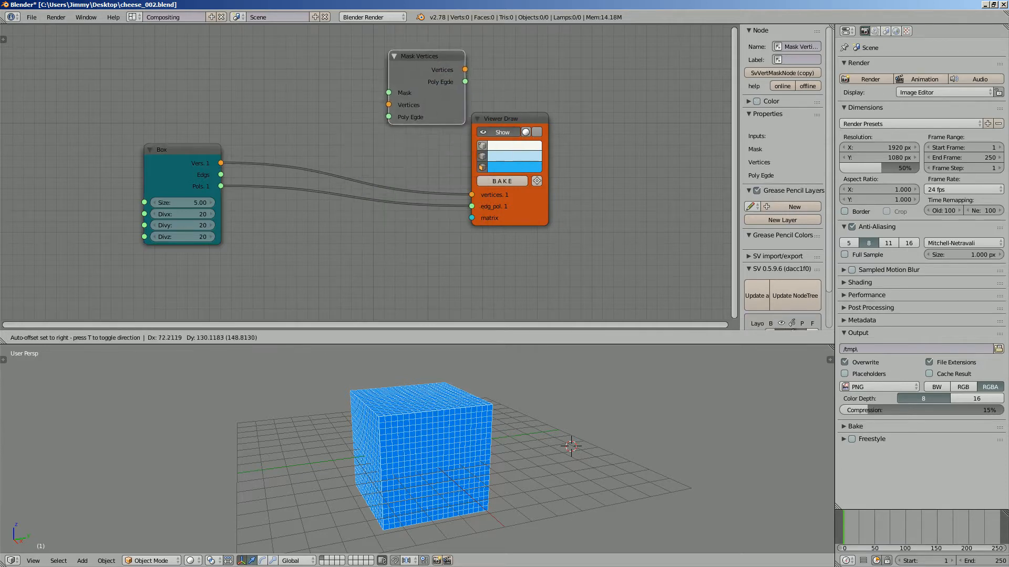
key(ctrl+s)
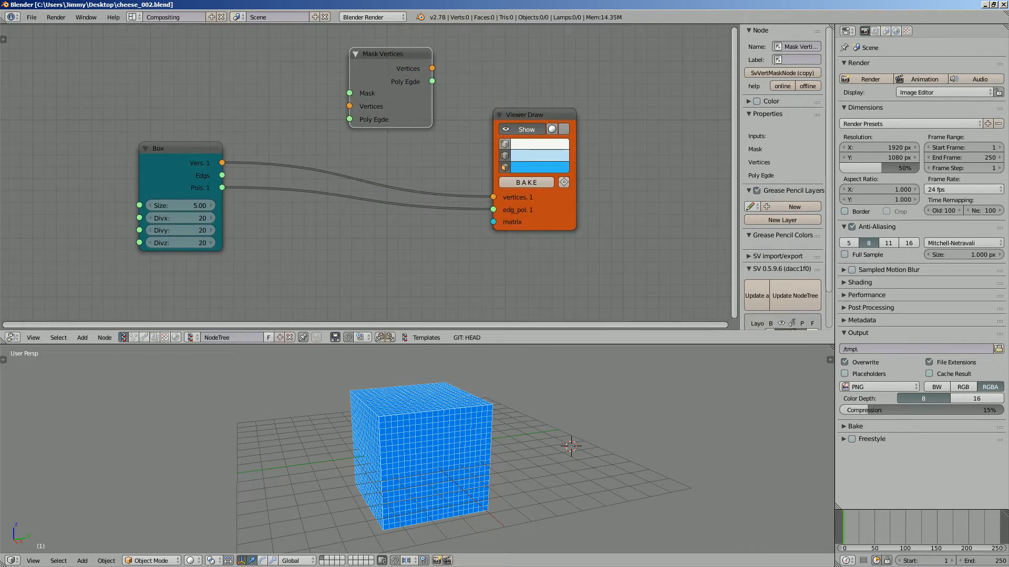
Step: Route the Box's Vers and Pols through the Mask Vertices node into the Viewer Draw's vertices and edg_pol inputs, and save
drag(222, 163, 349, 106)
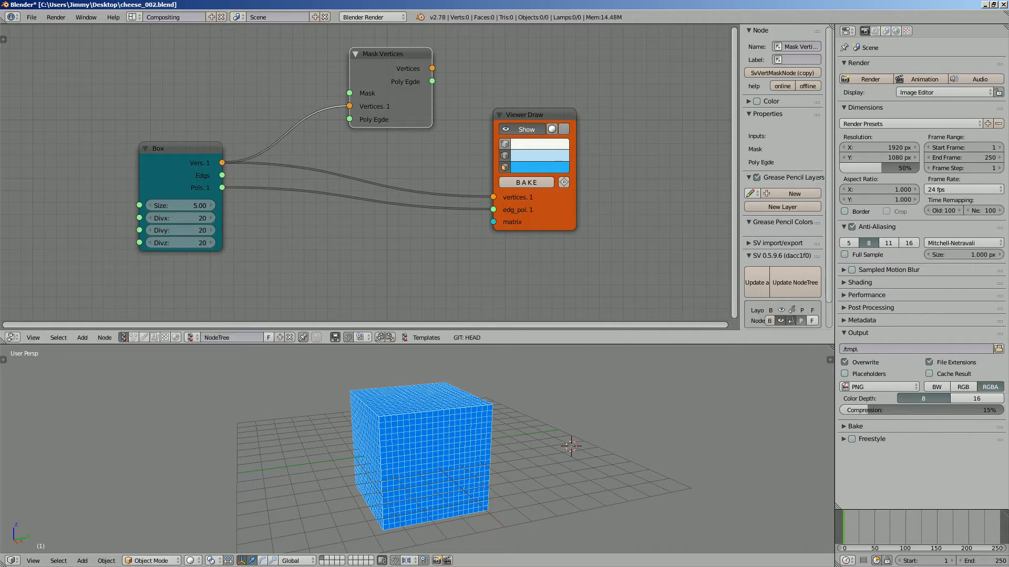
drag(222, 187, 349, 120)
drag(432, 69, 493, 197)
drag(431, 82, 493, 210)
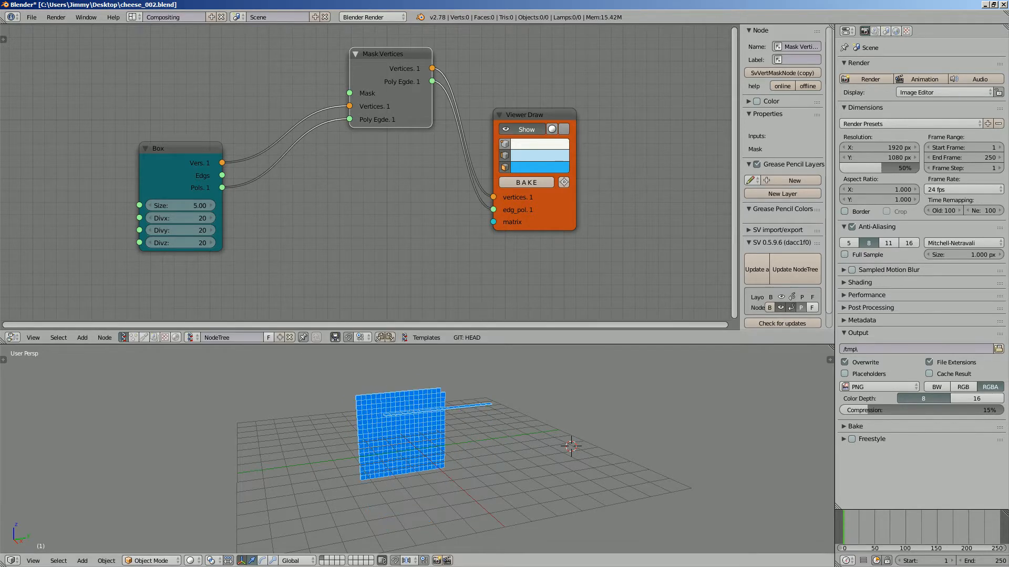
mouse_move(499, 420)
middle_down()
mouse_move(555, 405)
mouse_move(591, 420)
mouse_move(533, 423)
mouse_move(693, 407)
mouse_move(505, 444)
middle_up()
key(ctrl+s)
Step: Spread the Viewer Draw, Mask Vertices and Box nodes apart and hide the node editor's properties sidebar
drag(533, 115, 609, 114)
key(ctrl+s)
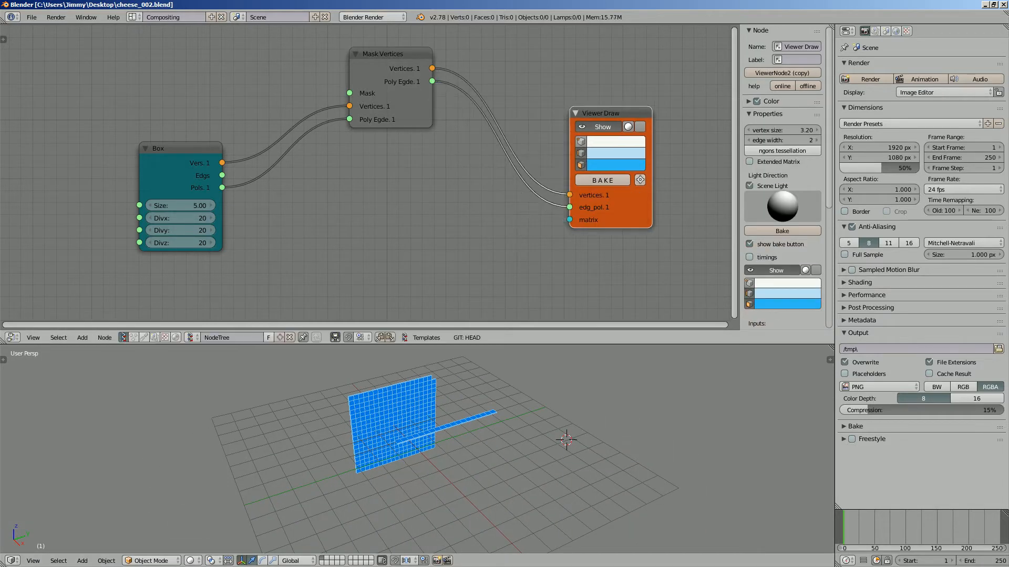
drag(391, 55, 410, 74)
scroll(365, 173, up, 3)
scroll(365, 172, down, 1)
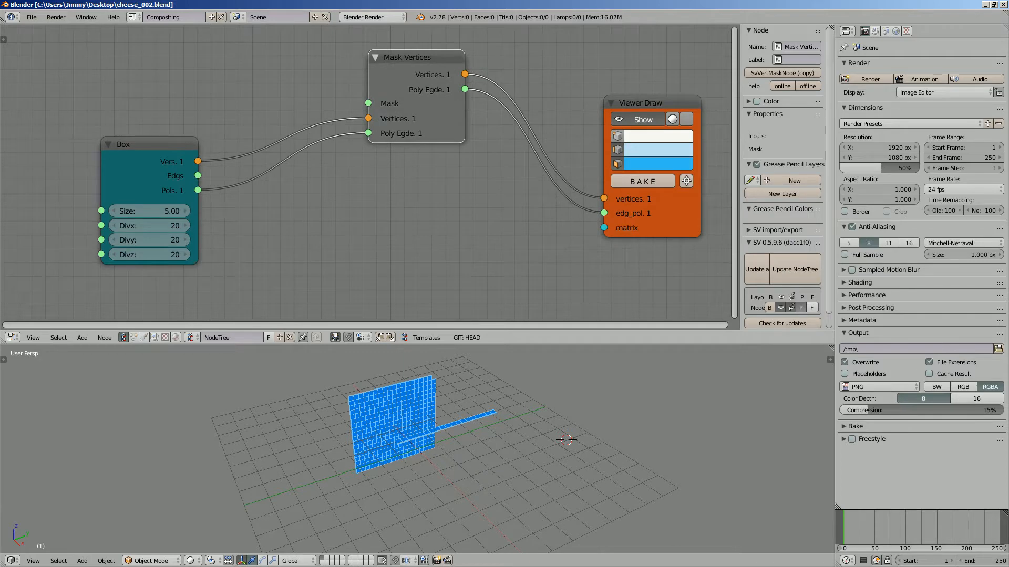
scroll(436, 294, down, 2)
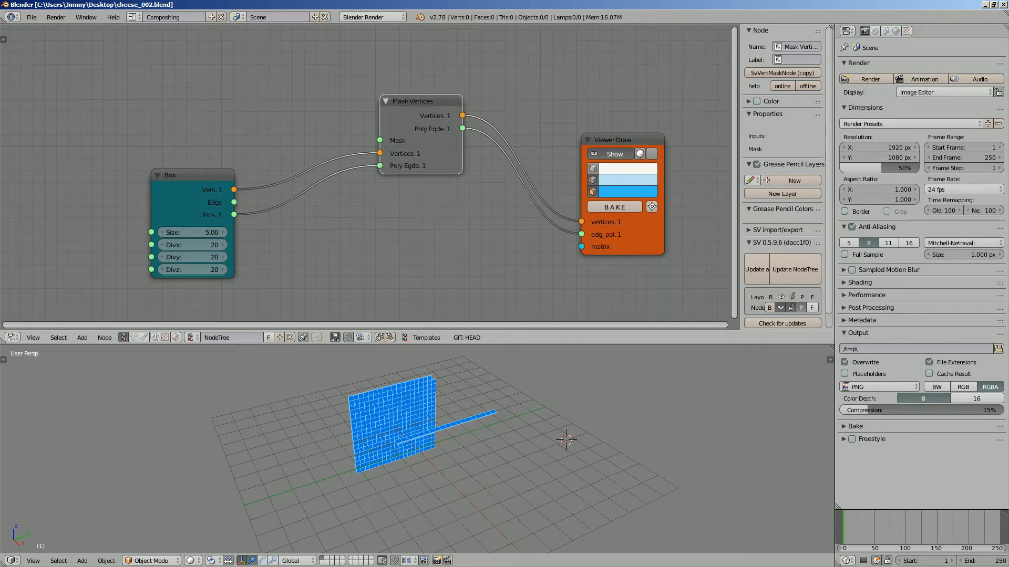
key(n)
drag(239, 177, 136, 177)
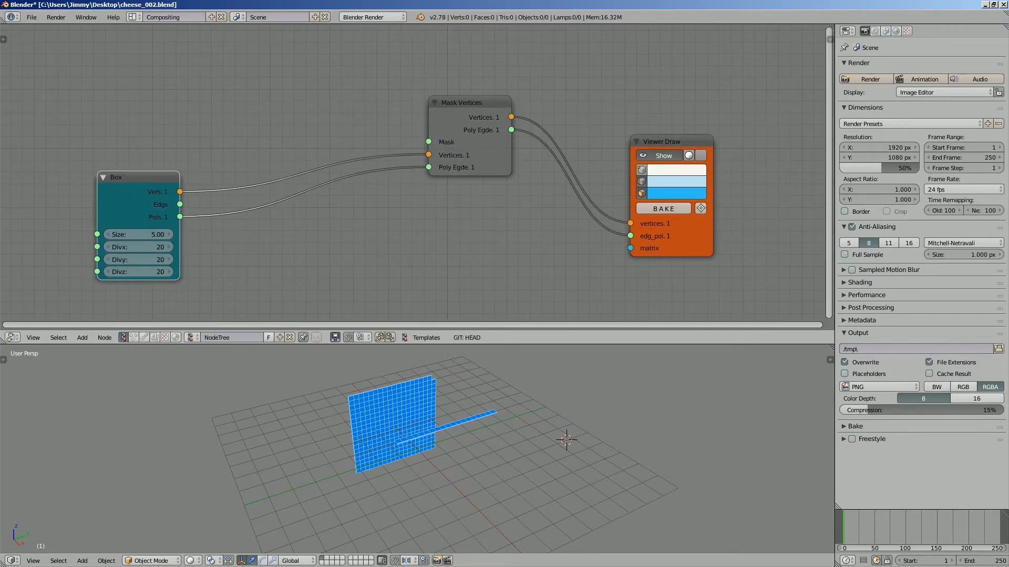
Step: Add a Vector Noise MK2 node above the links between the Box and Mask Vertices nodes, and save the file
key(alt+space)
text(vector noi)
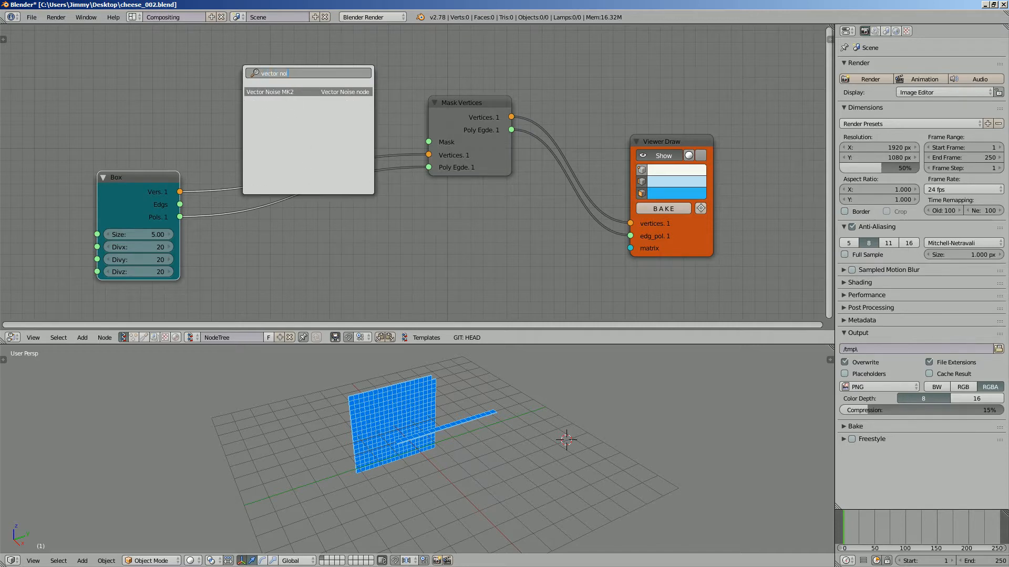
key(Return)
click(239, 74)
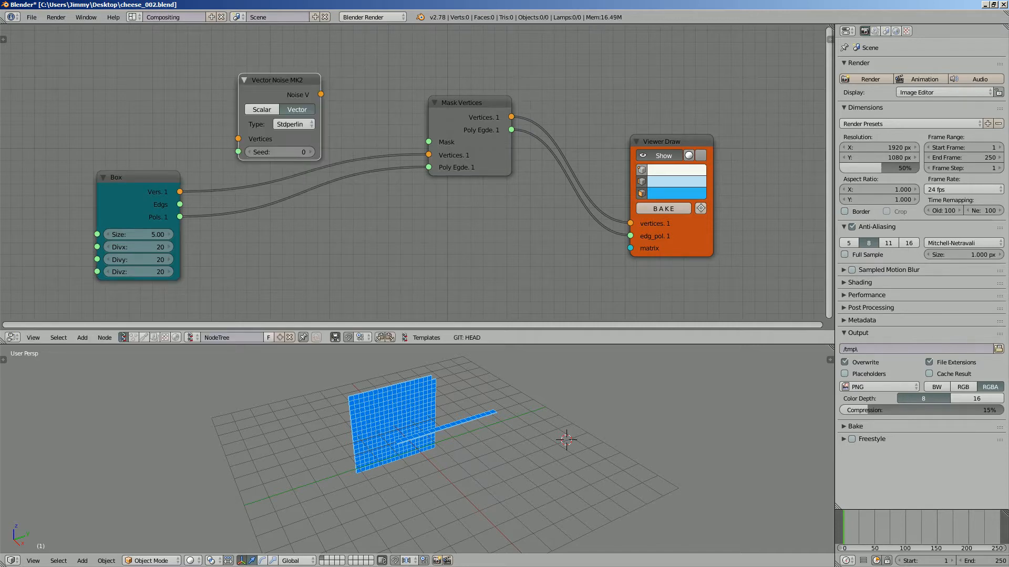
key(ctrl+s)
Step: Connect the Box's Vers output to the Vector Noise node's Vertices input, making room around the neighbouring nodes
drag(136, 177, 175, 158)
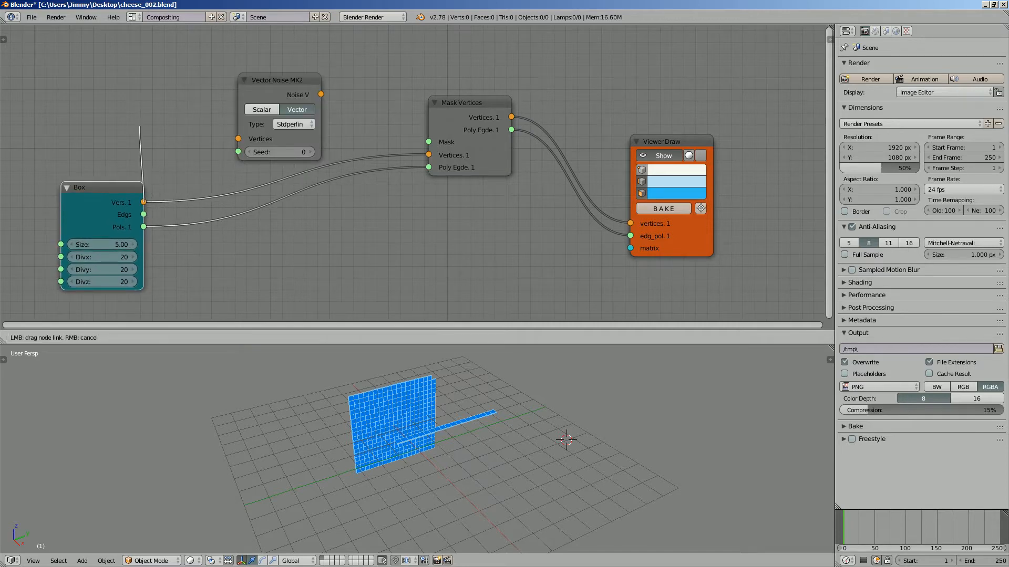
drag(139, 126, 238, 138)
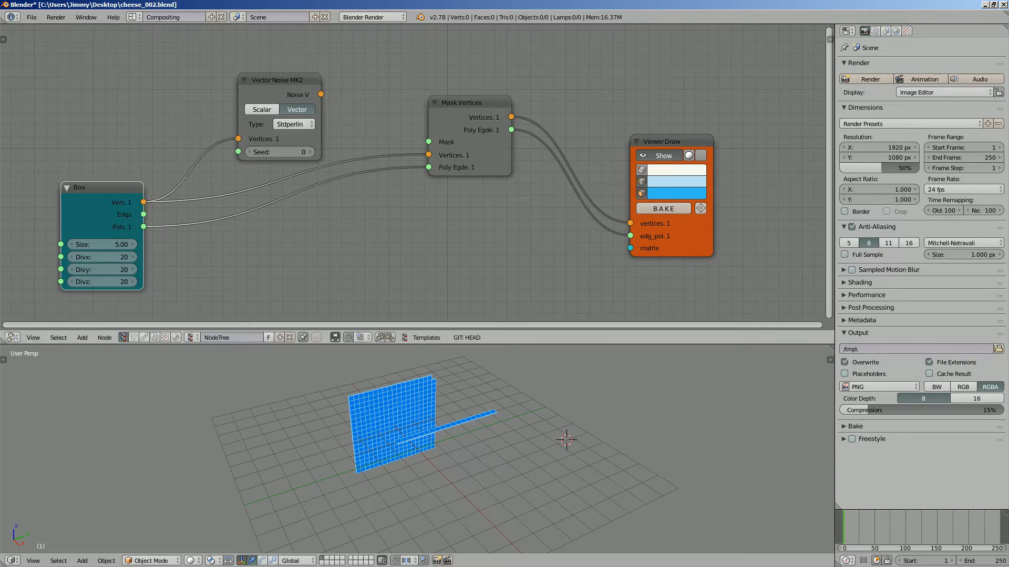
drag(278, 80, 277, 74)
drag(462, 103, 483, 113)
scroll(483, 113, up, 5)
middle_drag(484, 112, 578, 148)
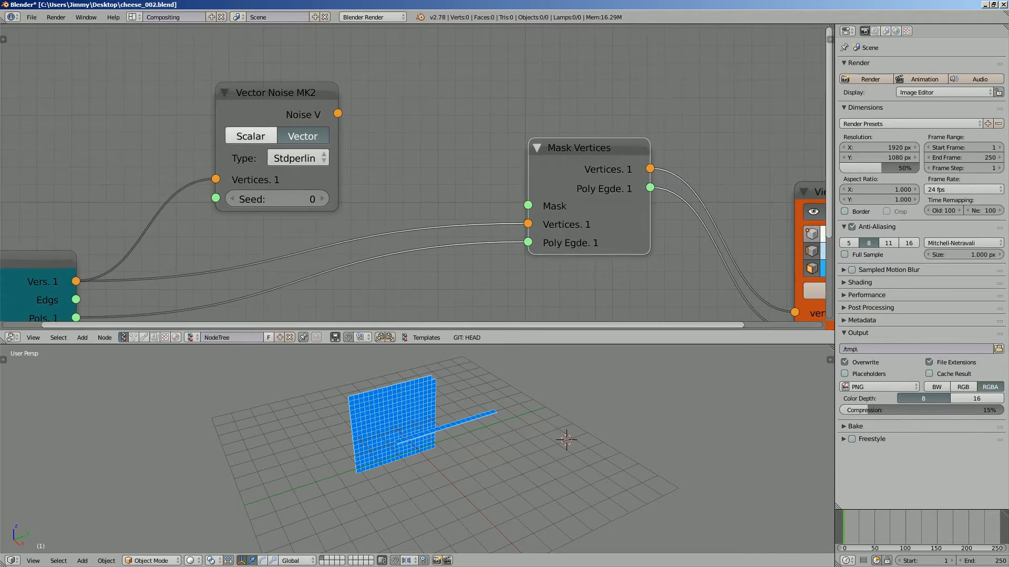
Step: Switch the Vector Noise output to Scalar and back to Vector to compare the two socket types
click(251, 136)
drag(337, 113, 444, 61)
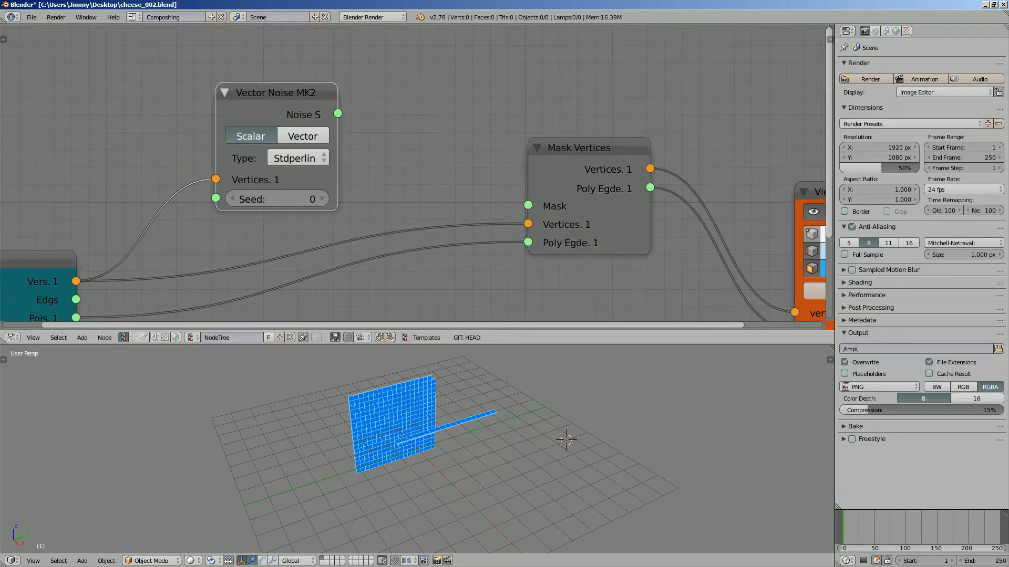
click(303, 137)
drag(338, 114, 367, 98)
drag(422, 83, 423, 82)
scroll(415, 87, down, 2)
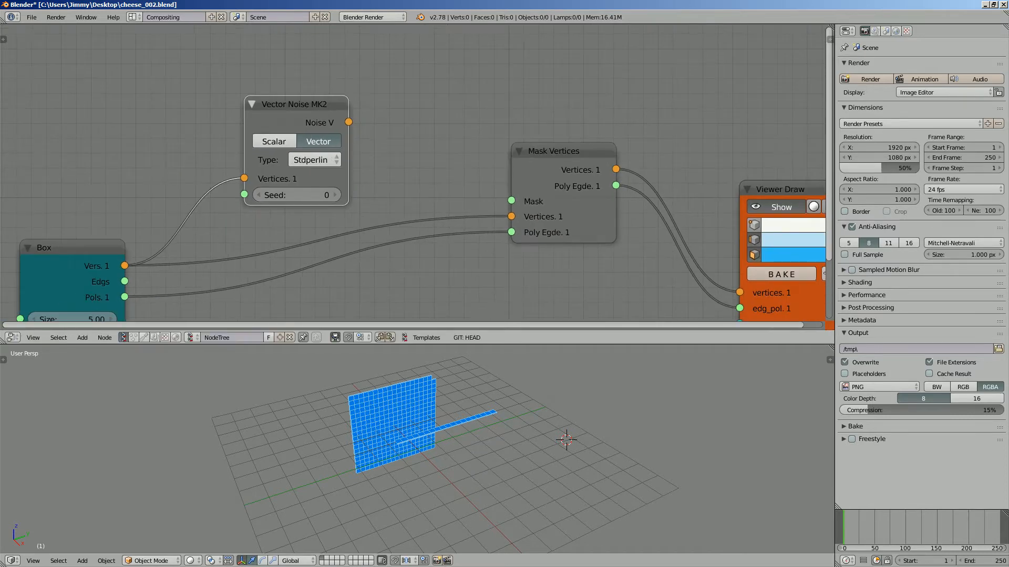
Step: Reposition the Vector Noise, Box, Mask Vertices and Viewer Draw nodes with more space between them, and save the file
drag(294, 104, 276, 97)
drag(73, 248, 70, 216)
scroll(70, 216, down, 2)
middle_drag(304, 157, 227, 137)
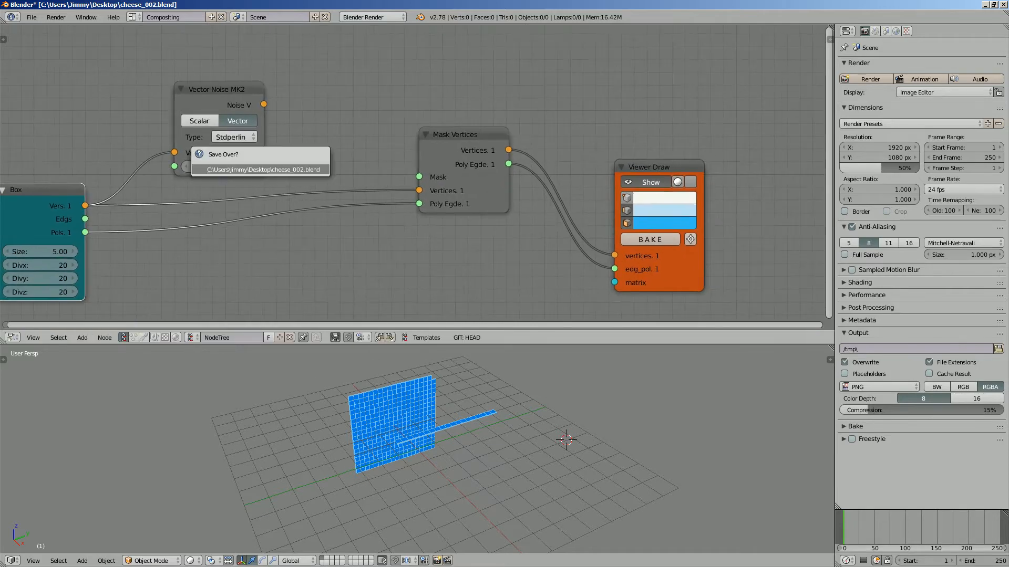
drag(456, 136, 466, 148)
drag(648, 168, 691, 175)
middle_drag(692, 175, 711, 167)
key(ctrl+s)
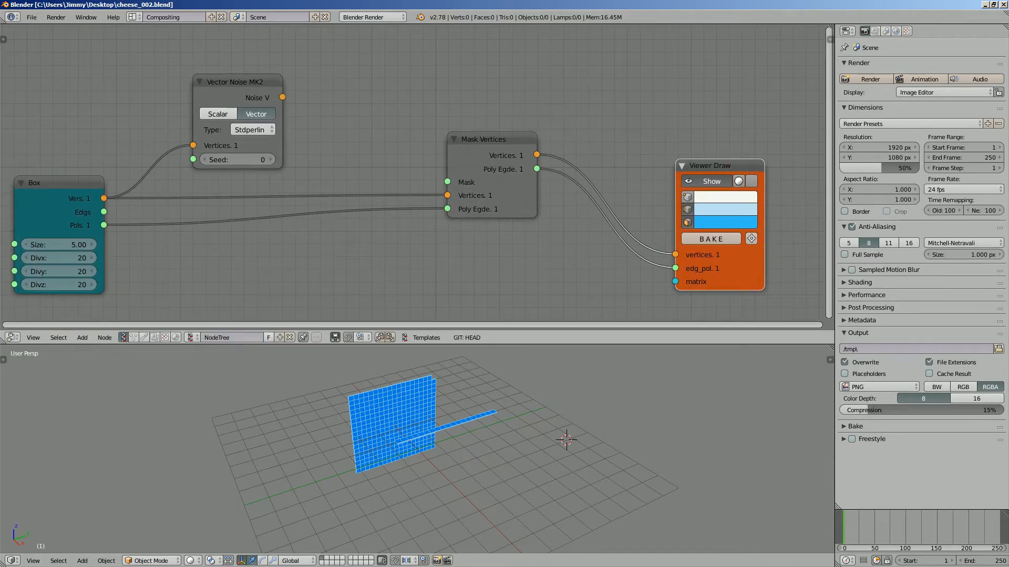
Step: Set the Vector Noise output to Scalar and add a Logic functions node between it and the Mask Vertices node
click(219, 114)
middle_drag(352, 93, 354, 105)
key(shift+a)
click(354, 105)
text(logi)
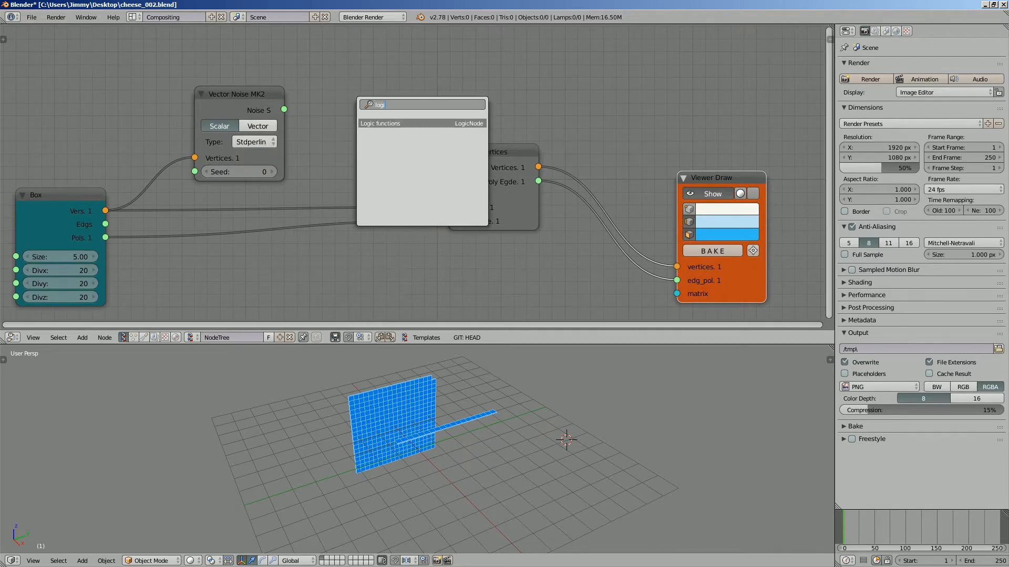
key(Return)
click(382, 122)
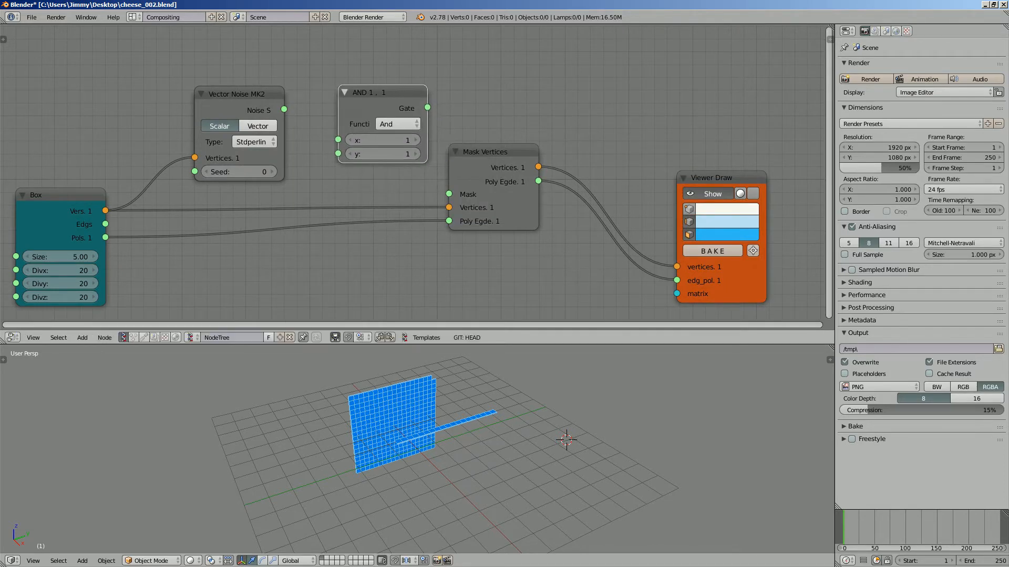
Step: Connect Noise S to the logic node's x input and set the logic function to greater than (>)
drag(283, 109, 292, 80)
drag(338, 139, 338, 139)
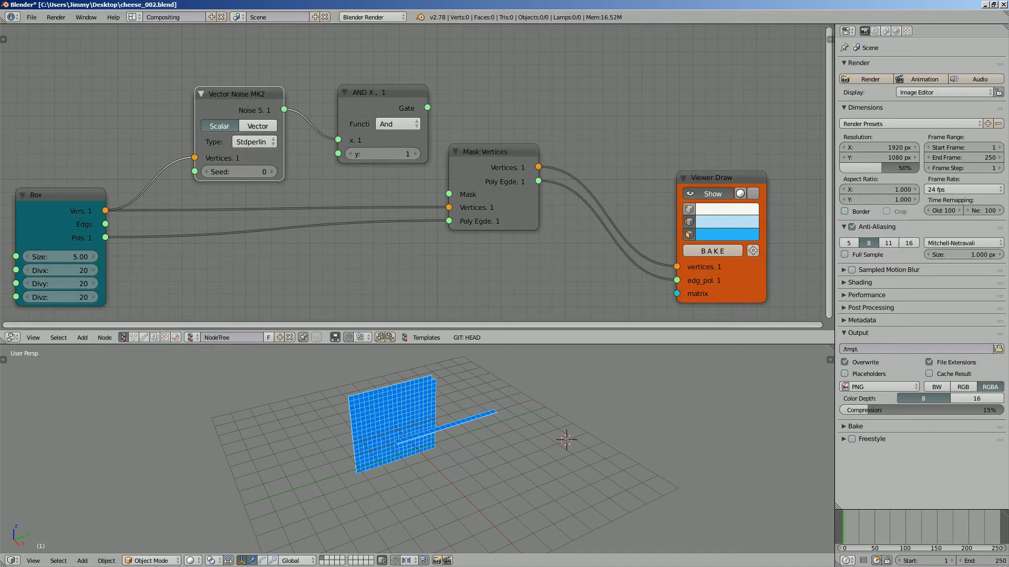
click(398, 124)
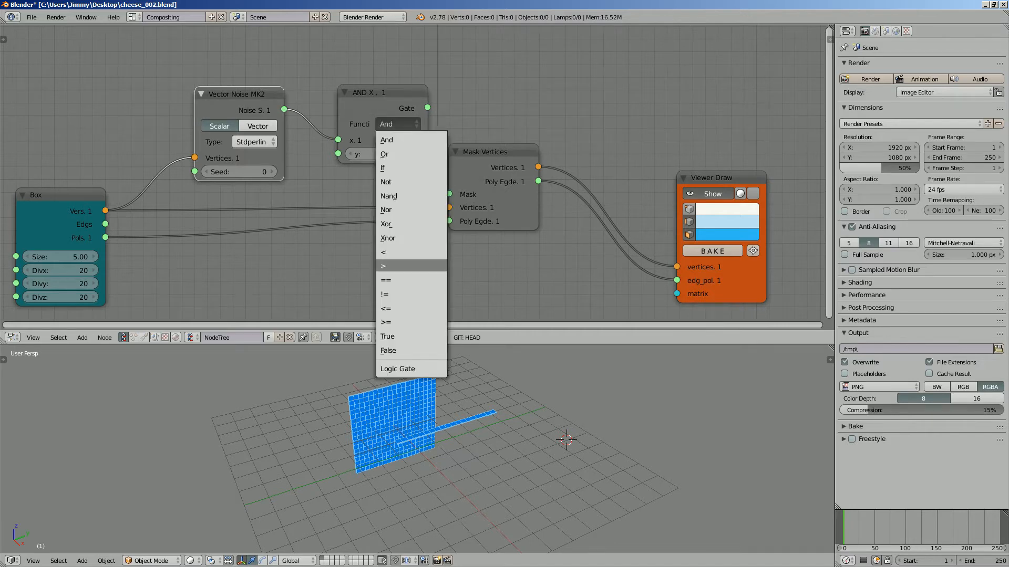
click(398, 267)
Step: Move Mask Vertices away from the logic node, save, and connect the logic node's Gate output to the Mask input
drag(461, 157, 538, 189)
key(ctrl+s)
click(533, 190)
middle_drag(533, 190, 578, 190)
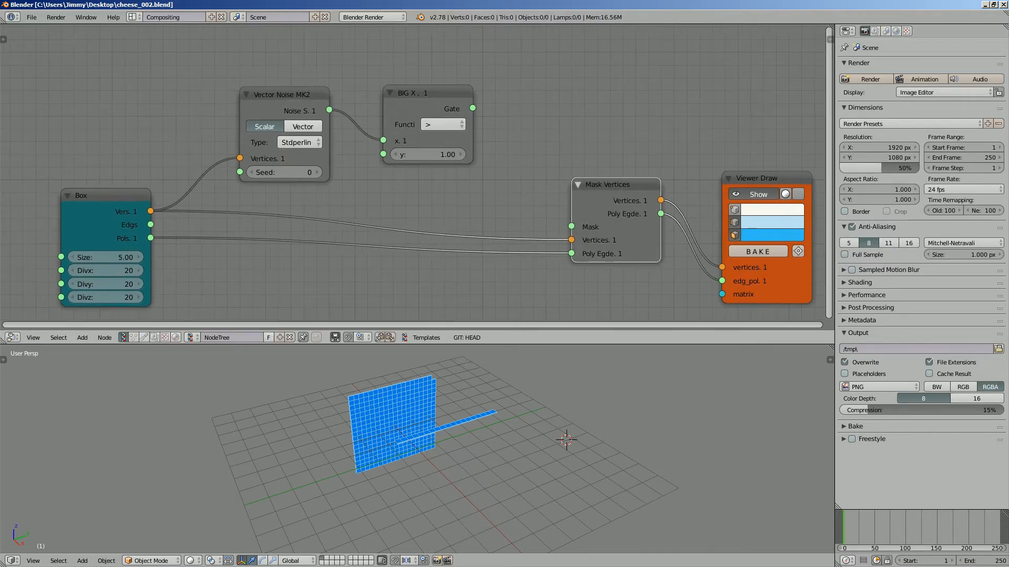
drag(472, 108, 571, 226)
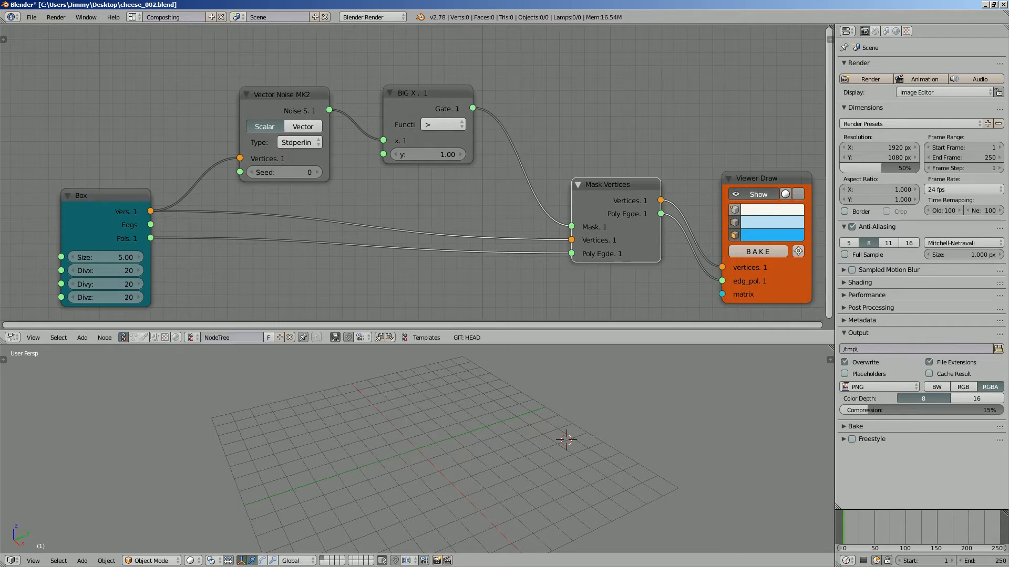
Step: Lower the logic node's y threshold to 0.52 and save the file
drag(428, 154, 401, 155)
middle_drag(465, 434, 362, 420)
key(ctrl+s)
click(525, 390)
key(ctrl+s)
click(423, 421)
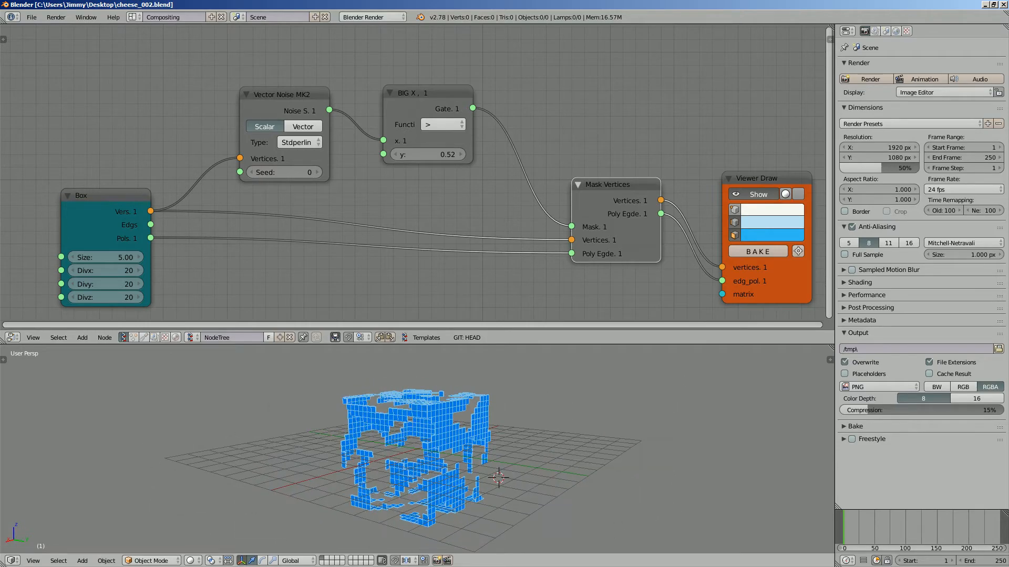
Step: Set the Vector Noise seed to 134 and the logic node's y threshold to 0.46, saving the file in between
drag(284, 172, 321, 172)
middle_drag(552, 463, 336, 472)
key(ctrl+s)
click(389, 452)
ctrl+scroll(415, 179, down, 1)
mouse_move(412, 155)
mouse_down()
mouse_move(386, 154)
mouse_move(396, 154)
mouse_up()
middle_drag(415, 436, 350, 434)
Step: Move the Viewer Draw node below the Mask Vertices node's level and turn off its display
scroll(473, 231, down, 1)
middle_drag(472, 231, 344, 223)
mouse_move(583, 171)
mouse_down()
mouse_move(639, 169)
mouse_move(638, 231)
mouse_up()
click(638, 182)
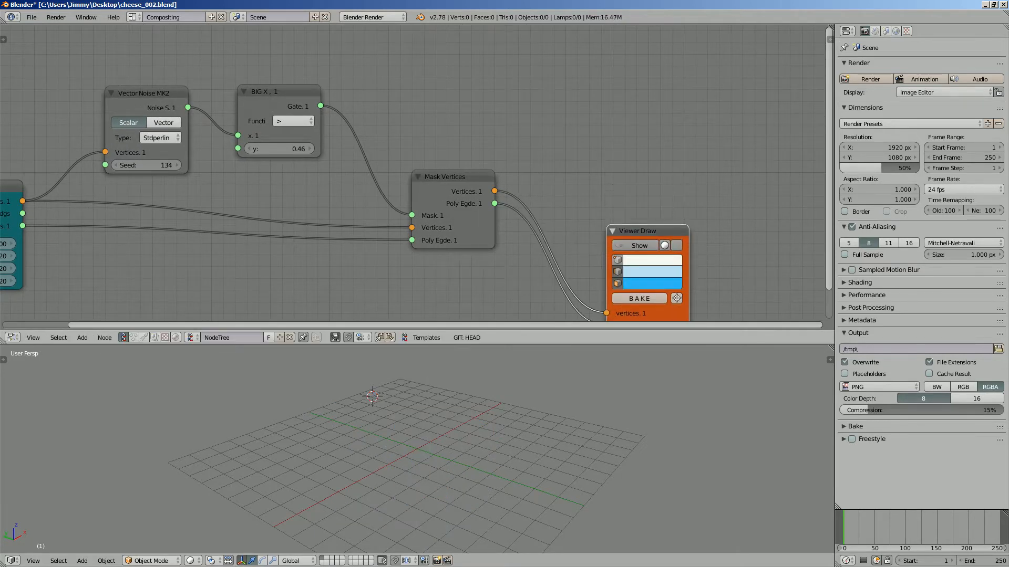
Step: Add a Viewer BMesh node above the Viewer Draw node and save the file
key(shift+a)
click(549, 137)
text(bmes)
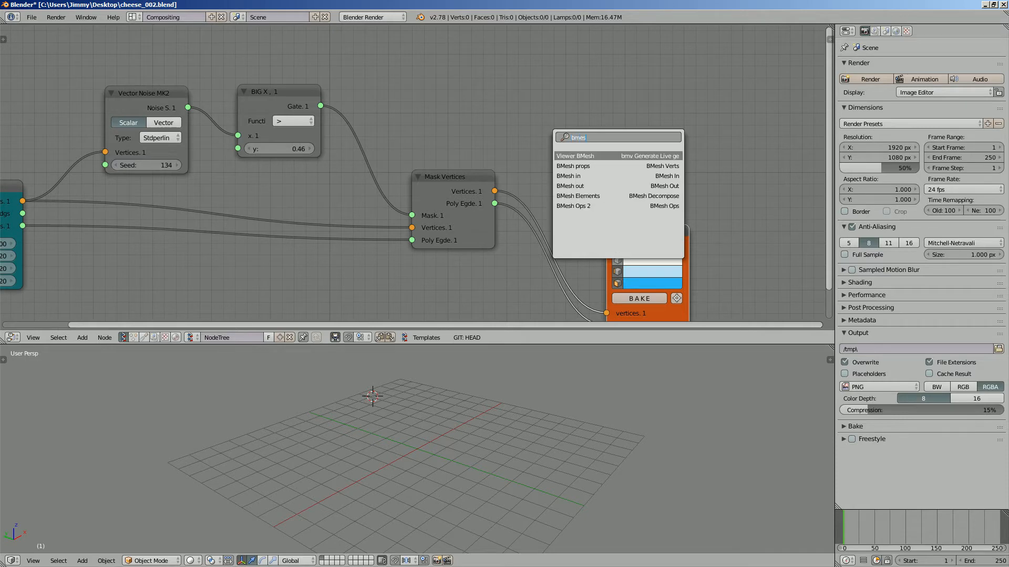
key(Return)
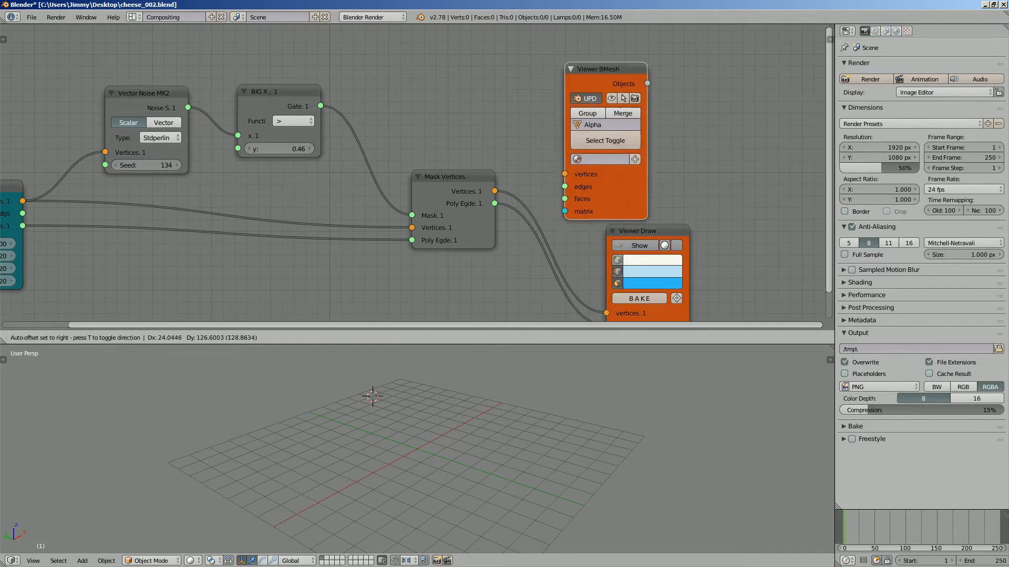
click(591, 58)
key(ctrl+s)
click(592, 58)
Step: Connect Mask Vertices' Vertices and Poly Egde outputs to Viewer BMesh's vertices and faces, select the generated mesh, and save
drag(495, 191, 592, 194)
middle_drag(557, 420, 465, 428)
right_click(462, 426)
key(ctrl+s)
key(Return)
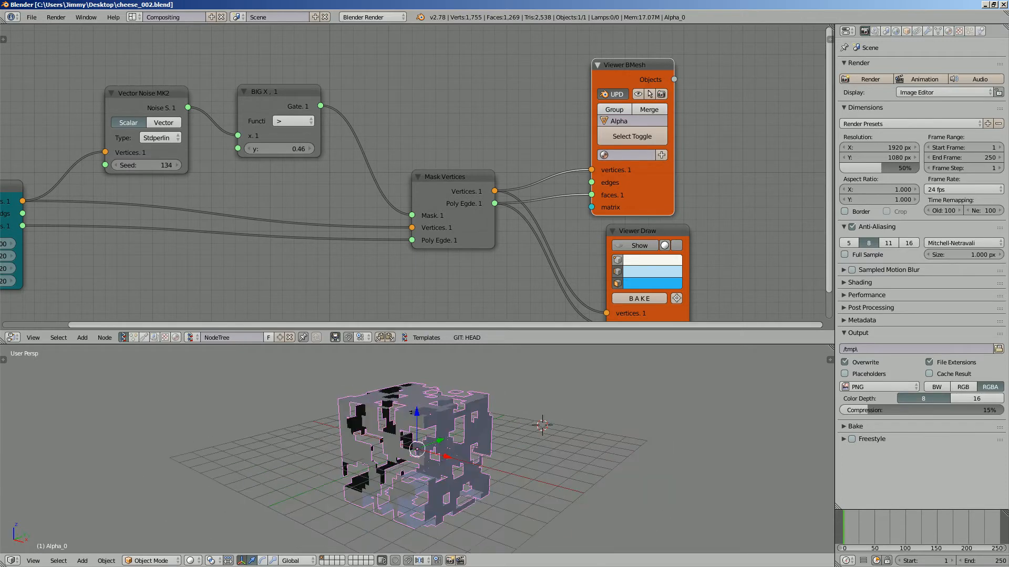
Step: Add a Laplacian Smooth modifier to the generated mesh, set its Border to 1.060, and save the file
click(928, 31)
click(920, 67)
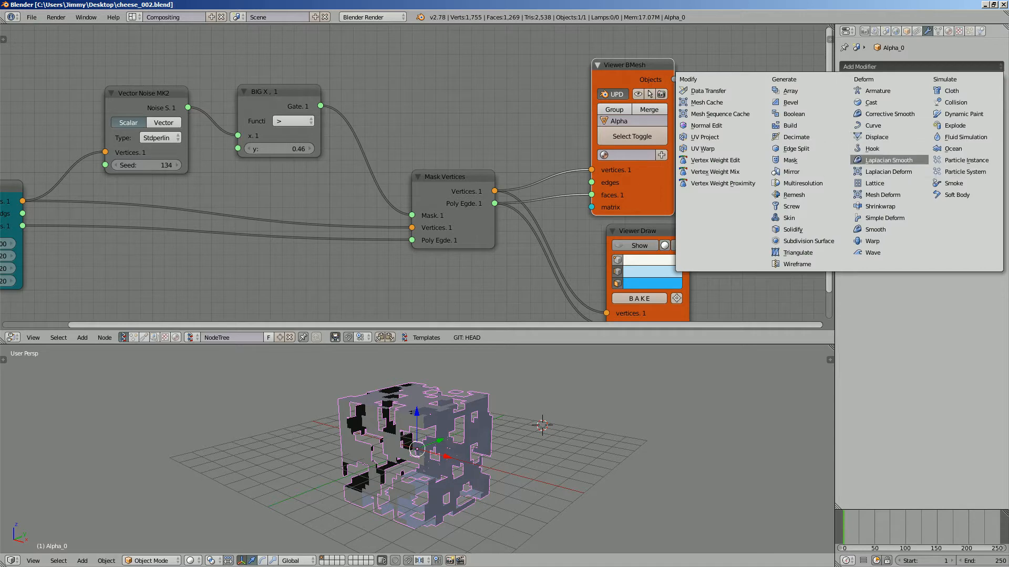
click(889, 160)
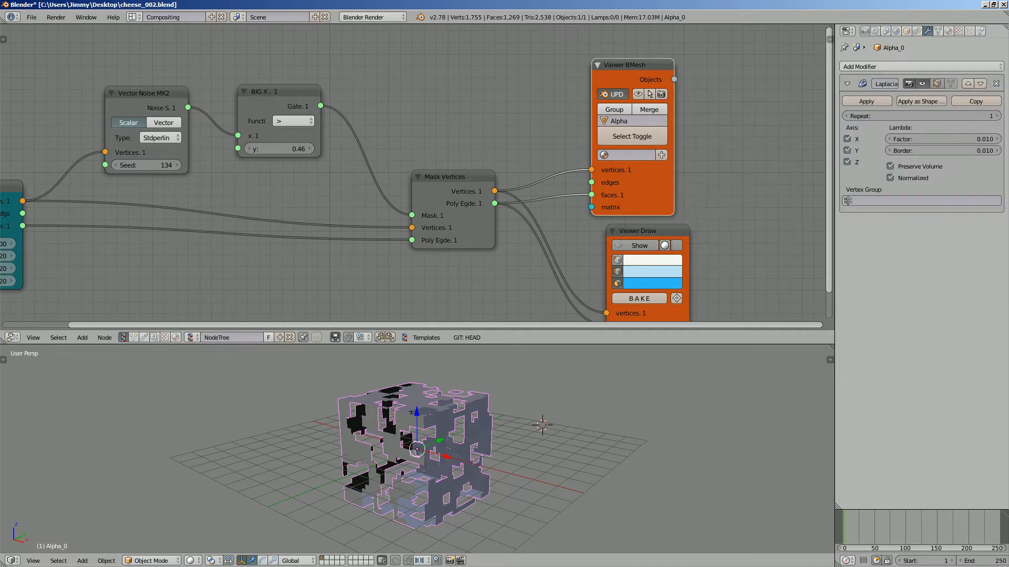
drag(943, 151, 947, 151)
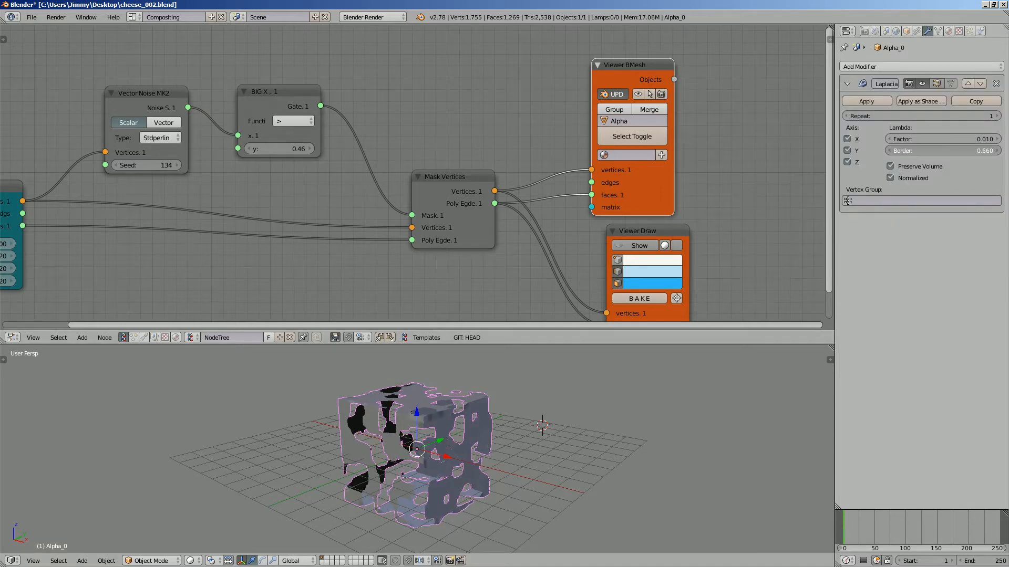
middle_drag(528, 426, 576, 412)
scroll(575, 413, up, 2)
key(ctrl+s)
click(575, 412)
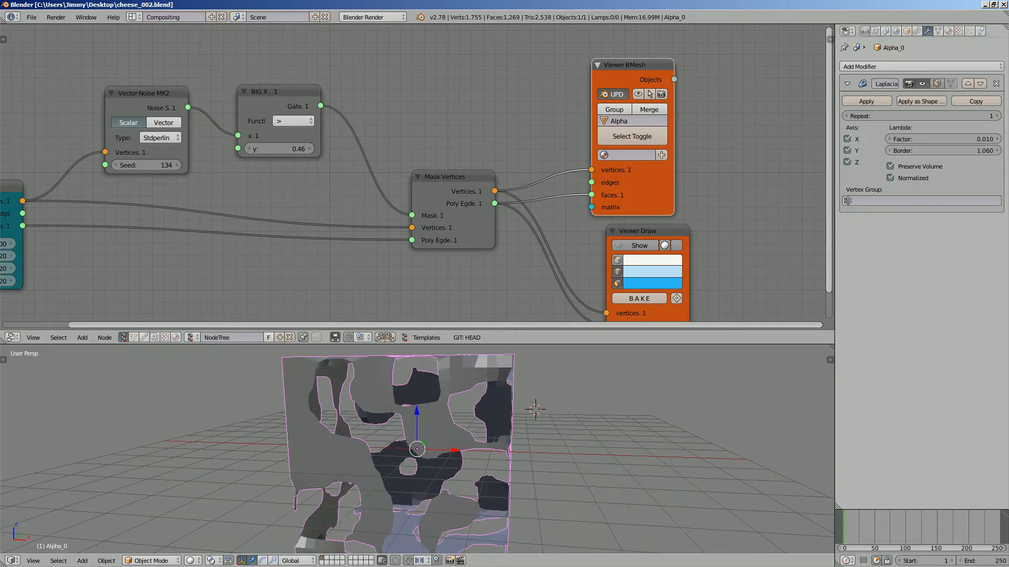
Step: Raise the Laplacian Smooth modifier's Border to 1.210 and save the file
mouse_move(972, 151)
mouse_down()
mouse_move(944, 151)
mouse_move(973, 151)
mouse_up()
middle_drag(683, 442, 541, 449)
scroll(505, 468, down, 2)
key(ctrl+s)
scroll(504, 467, down, 2)
Step: Show the 3D view's properties sidebar and enable Matcap shading
key(n)
scroll(783, 447, down, 6)
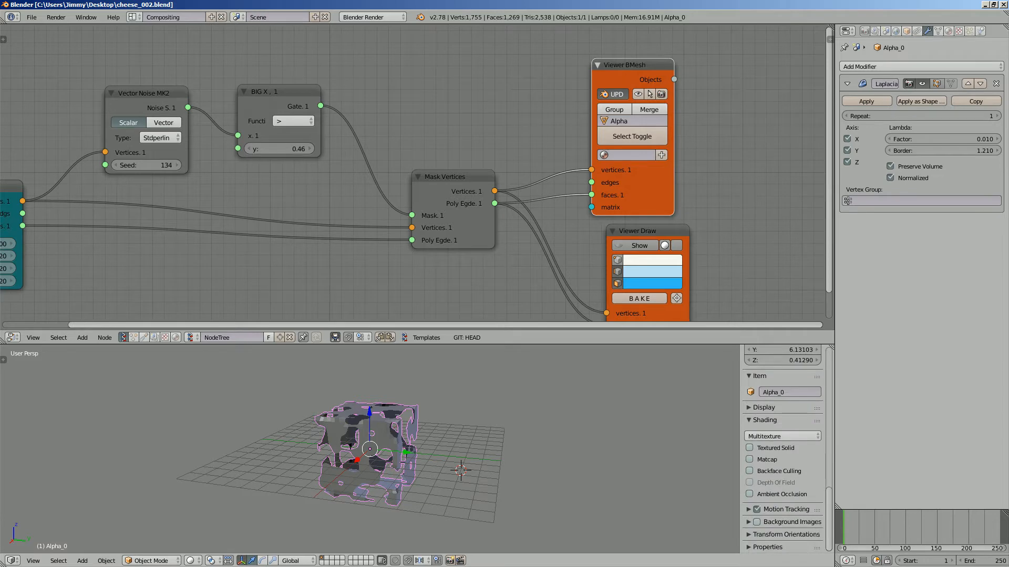
click(764, 407)
click(767, 424)
scroll(767, 429, down, 4)
click(749, 464)
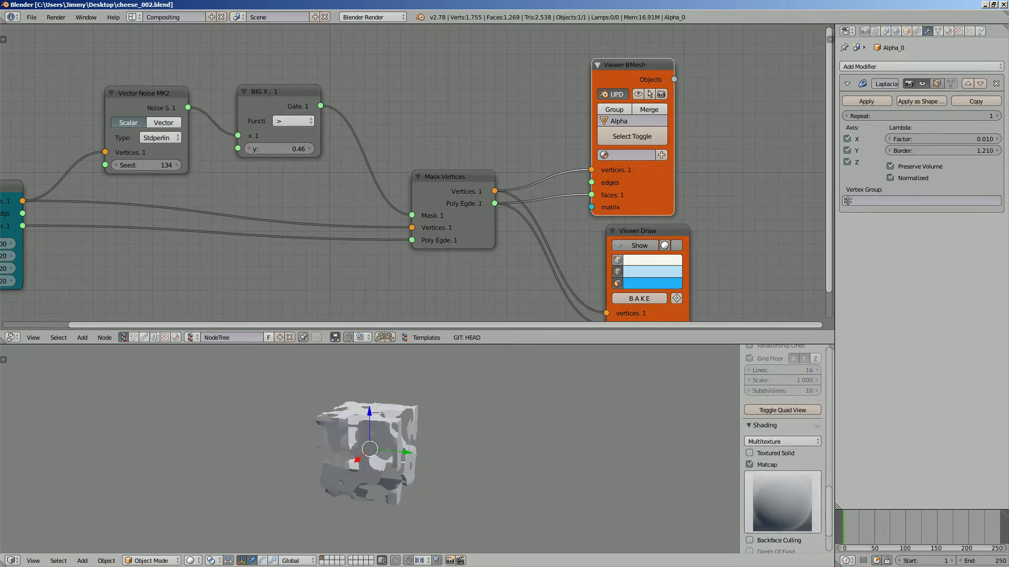
Step: Try a dark matcap with a teal rim on the mesh, and settle on the reddish-brown clay matcap
click(782, 502)
click(686, 441)
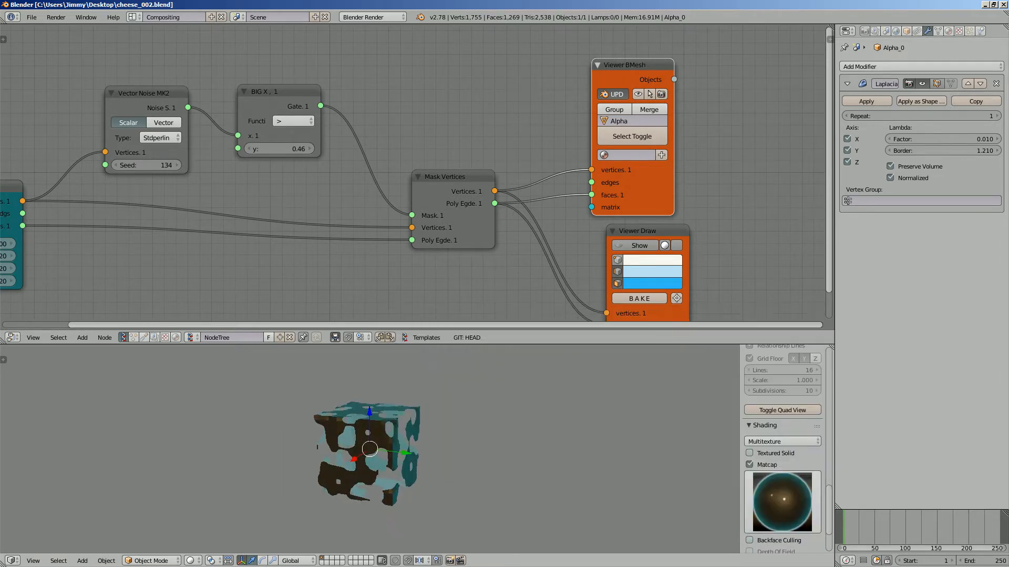
scroll(368, 446, up, 5)
click(781, 502)
click(634, 335)
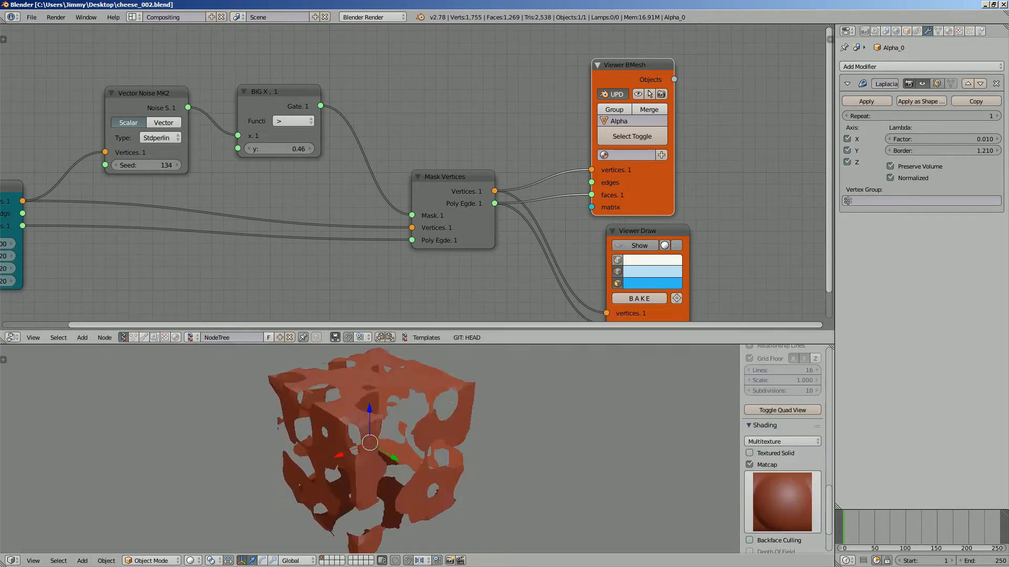
Step: Enlarge the 3D view by moving its border with the node editor upward, and save the file
mouse_move(462, 447)
middle_down()
mouse_move(512, 439)
mouse_move(476, 439)
middle_up()
scroll(497, 442, down, 4)
scroll(494, 439, up, 5)
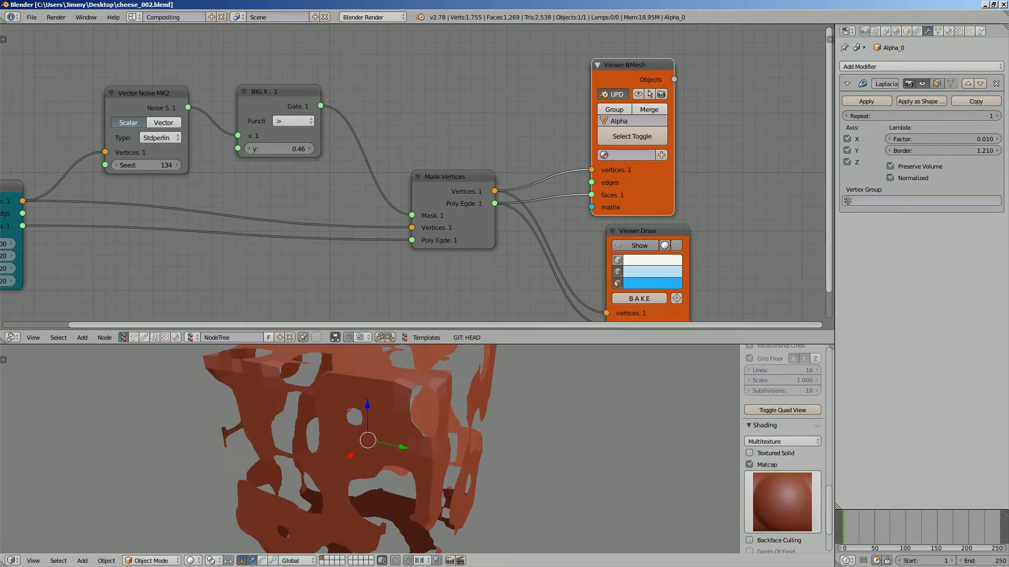
drag(473, 345, 473, 287)
middle_drag(515, 362, 509, 373)
key(ctrl+s)
click(510, 373)
scroll(509, 373, down, 3)
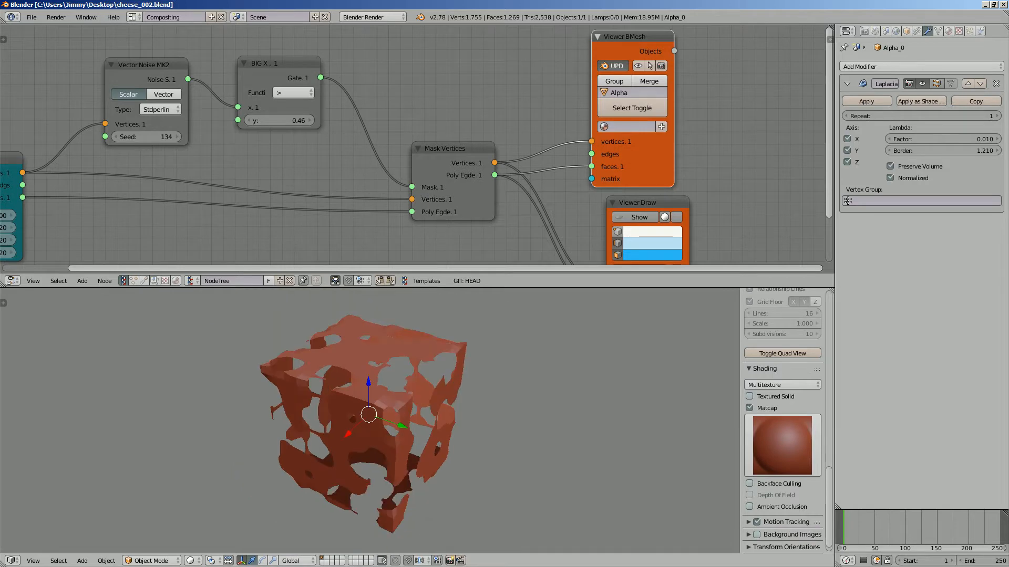
Step: Turn on smooth shade in the Viewer BMesh node's sidebar properties, hide that sidebar, and save the file
middle_drag(505, 226, 431, 230)
middle_drag(560, 41, 550, 67)
drag(550, 66, 568, 58)
key(n)
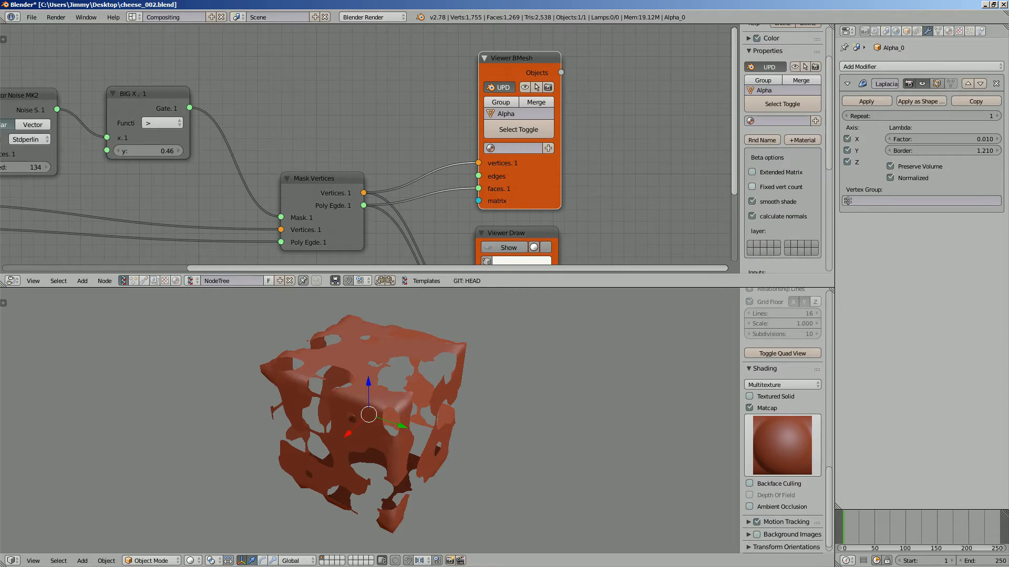
key(n)
scroll(641, 183, down, 3)
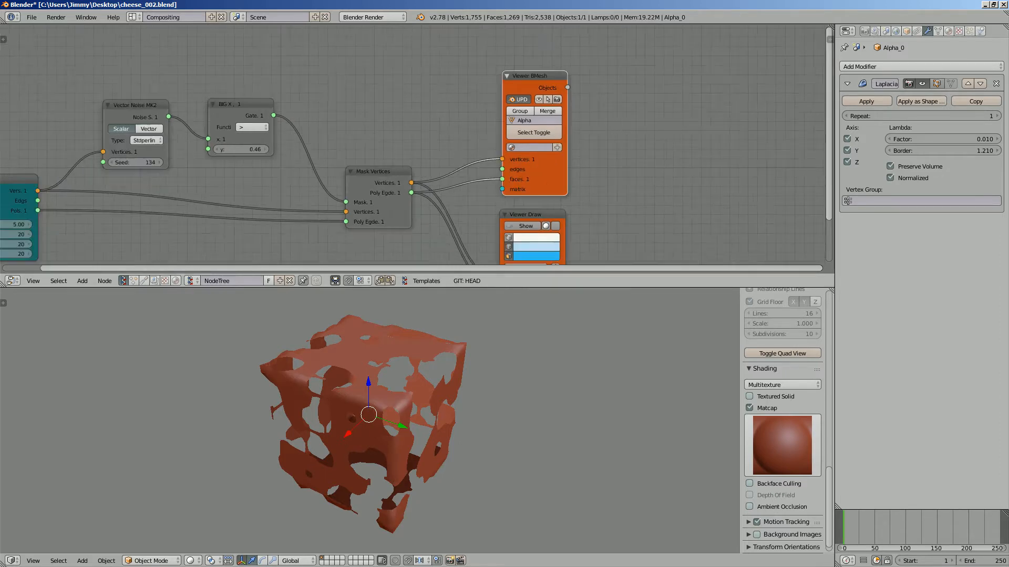
middle_drag(641, 183, 642, 178)
key(ctrl+s)
key(Return)
middle_drag(551, 400, 510, 367)
key(ctrl+s)
middle_drag(446, 373, 488, 418)
key(Return)
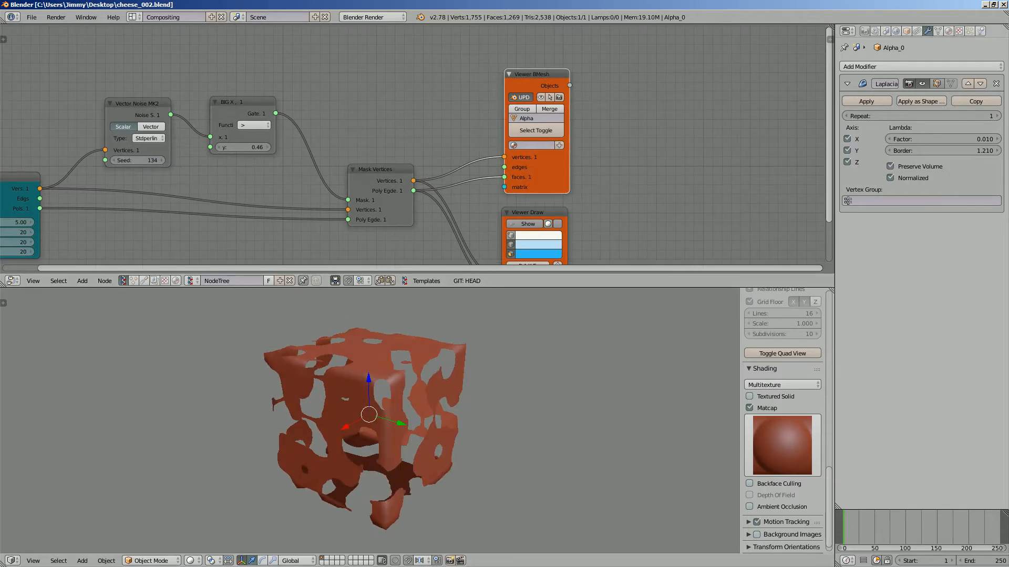
Step: Add a Solidify modifier below the Laplacian Smooth and set its thickness to 0.1
click(893, 66)
click(792, 230)
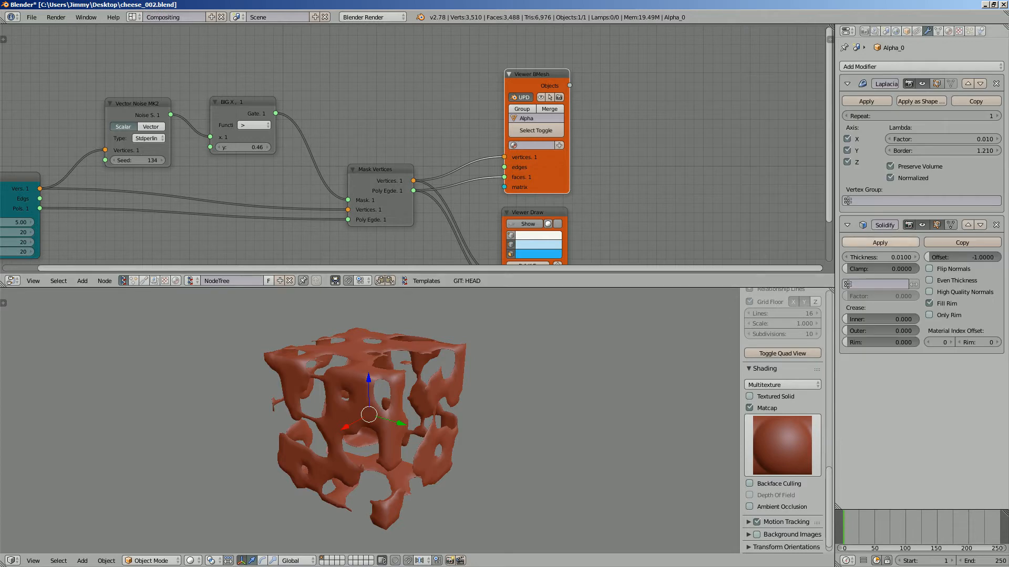
drag(881, 258, 887, 257)
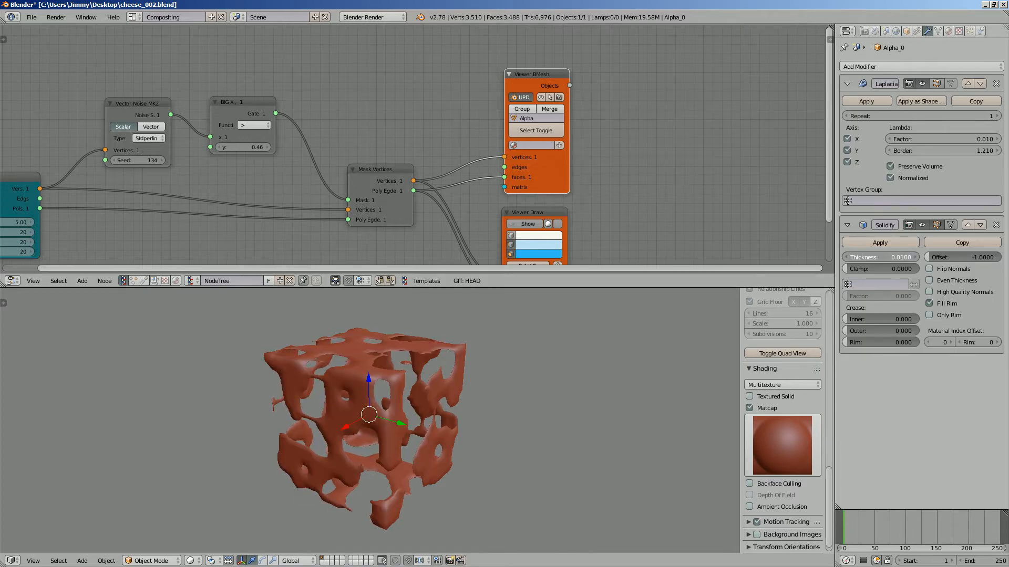
scroll(369, 415, up, 2)
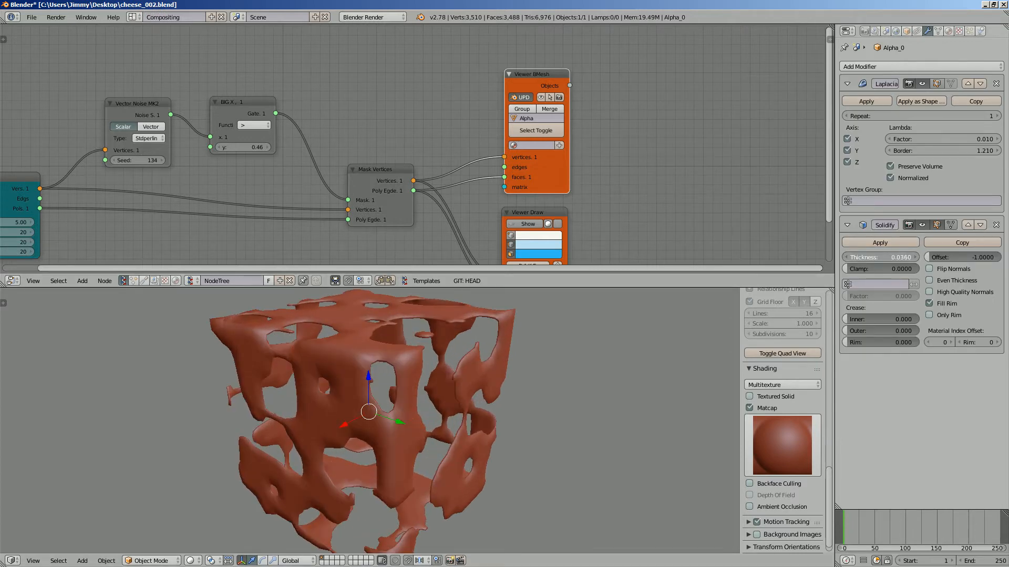
drag(888, 258, 895, 258)
Step: Inspect the thickened mesh from another side and save the file as cheese_003.blend
key(ctrl+s)
middle_drag(509, 404, 341, 412)
click(490, 389)
scroll(363, 388, down, 4)
key(ctrl+s)
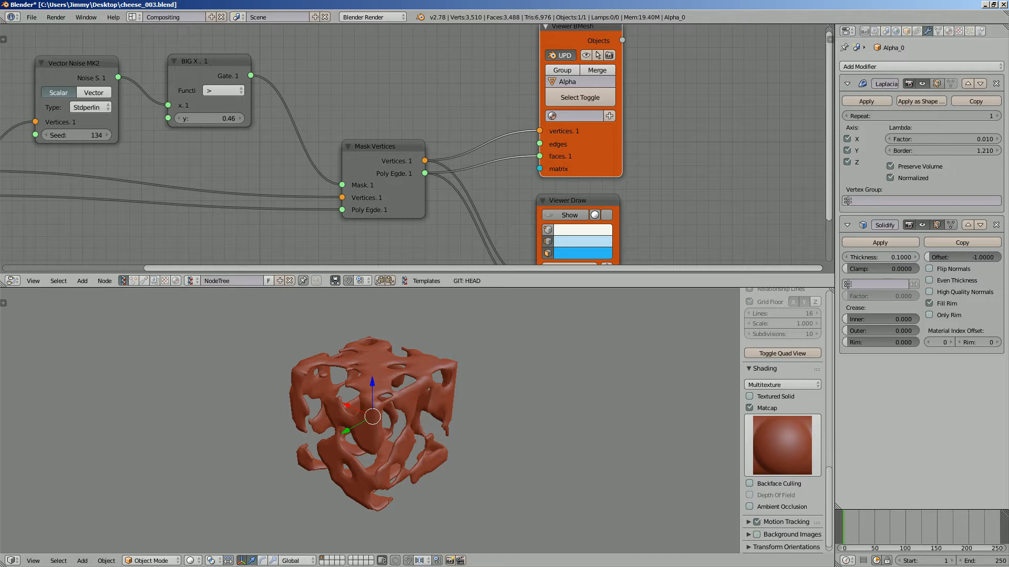
Step: Show the node editor's properties sidebar, compare the Viewer BMesh mesh with smooth shade off and on, and save the file
key(n)
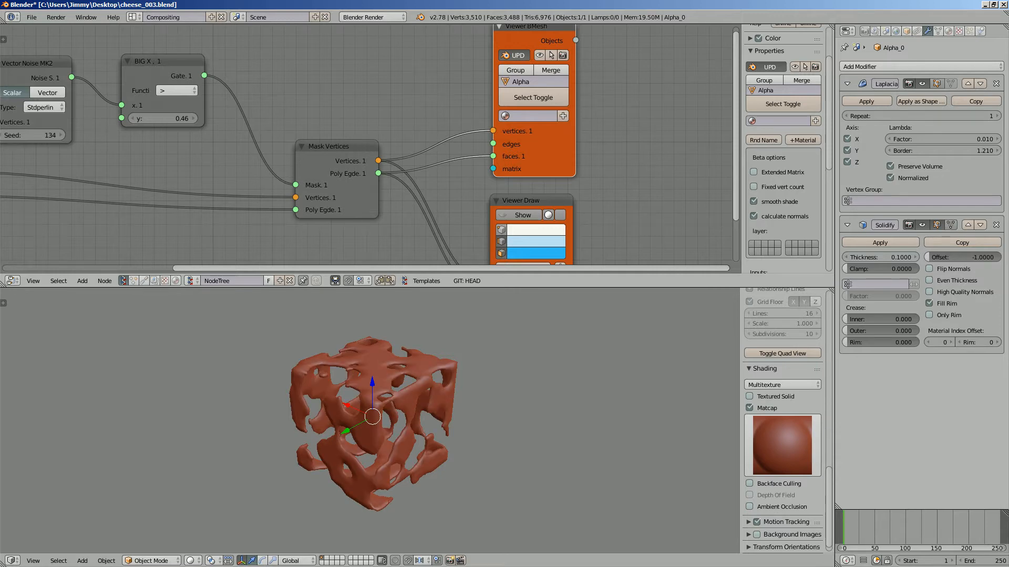
click(753, 202)
scroll(373, 420, up, 1)
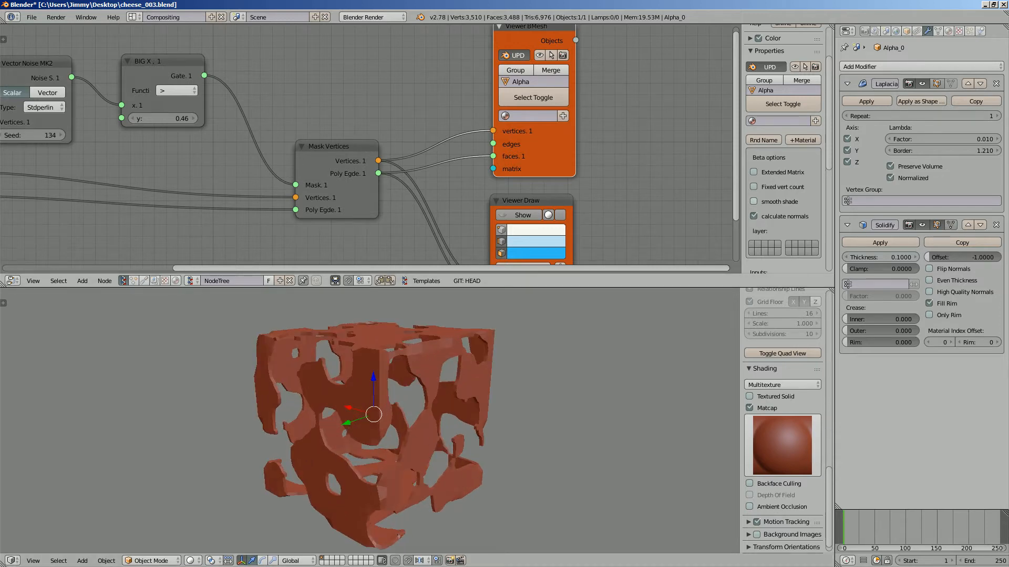
key(ctrl+s)
Step: Add an Edge Split modifier after the Solidify, inspect the sharpened edges, and save the file
click(893, 67)
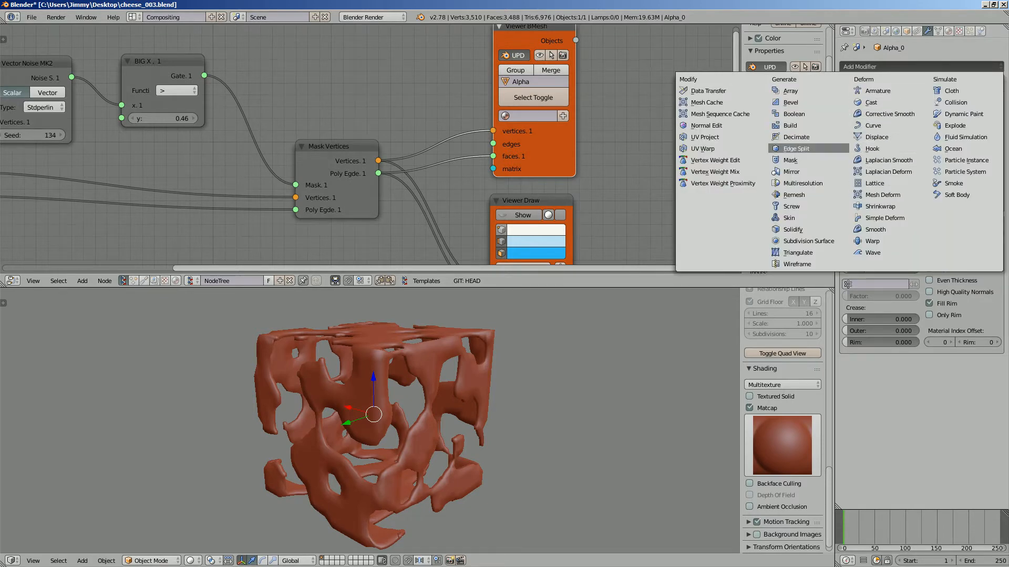
click(796, 149)
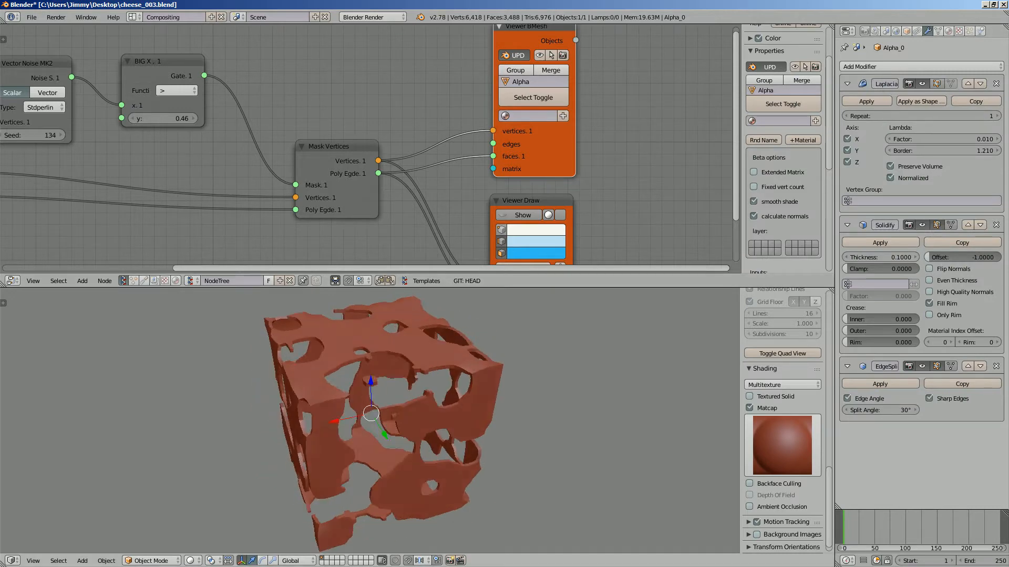
scroll(446, 436, up, 3)
middle_drag(446, 436, 639, 368)
scroll(326, 420, down, 2)
key(ctrl+s)
Step: Increase the Solidify modifier's thickness to 0.188 and save the file
click(571, 368)
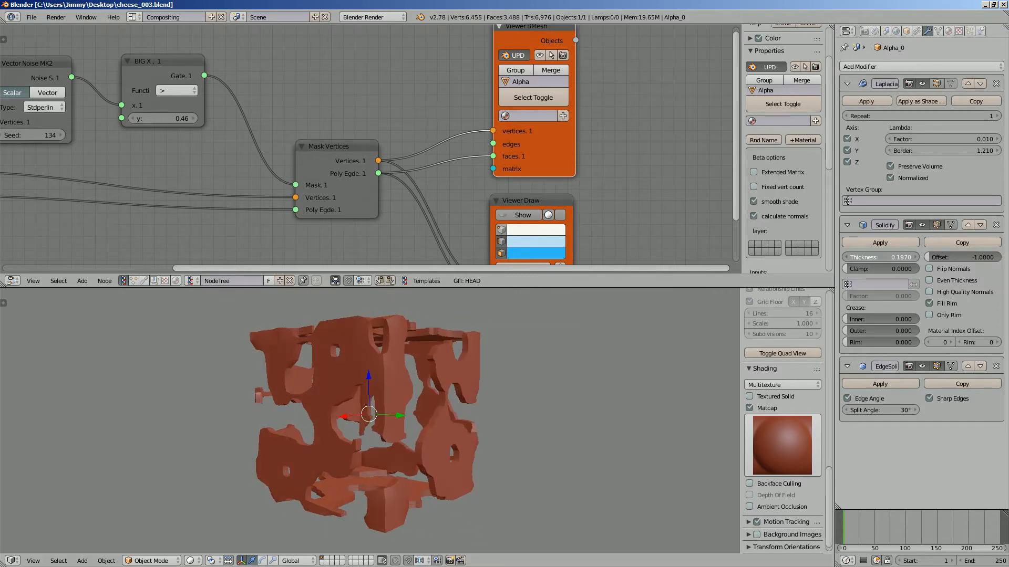
middle_drag(551, 363, 620, 378)
key(ctrl+s)
click(612, 416)
Step: Set the Vector Noise node's seed to 193 and save the file
scroll(612, 416, down, 2)
middle_drag(399, 152, 613, 175)
scroll(611, 194, down, 2)
drag(263, 154, 294, 154)
middle_drag(400, 337, 381, 331)
key(ctrl+s)
key(Return)
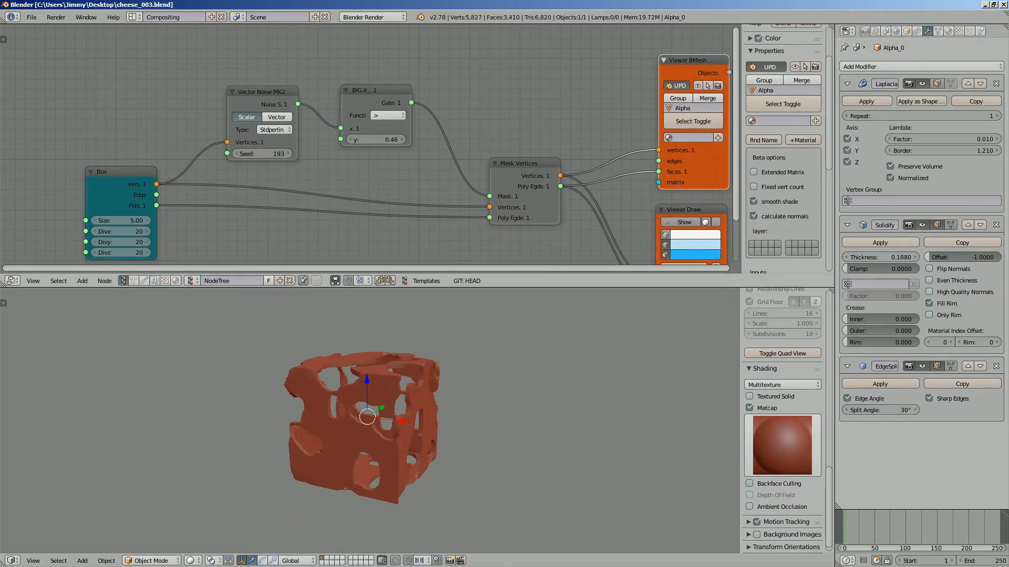
Step: Shift the Box node away from the Vector Noise node and insert a vector Move node on the link between them
drag(122, 173, 72, 174)
middle_drag(139, 138, 202, 128)
key(ctrl+s)
key(Return)
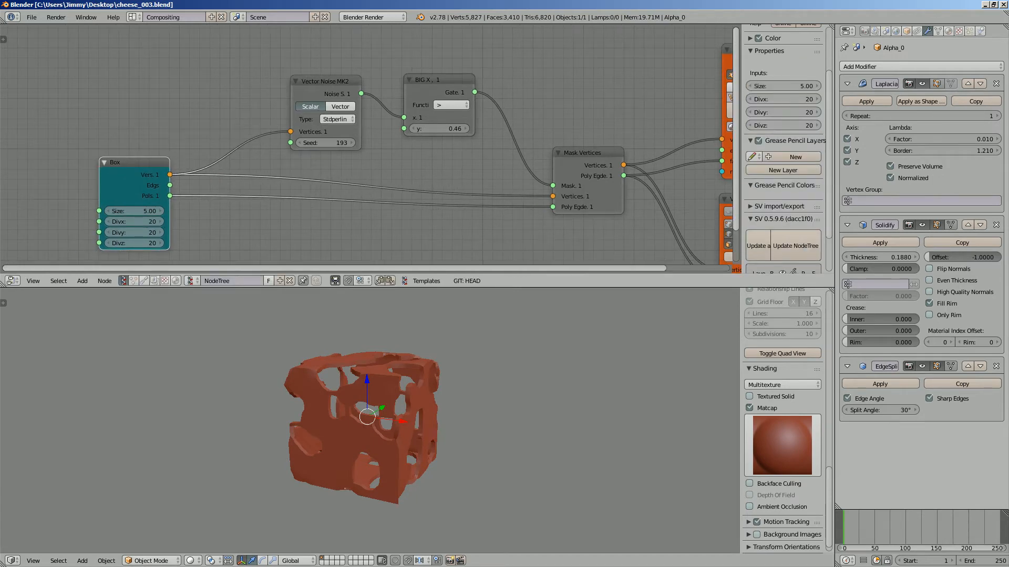
key(alt+space)
text(vector mio)
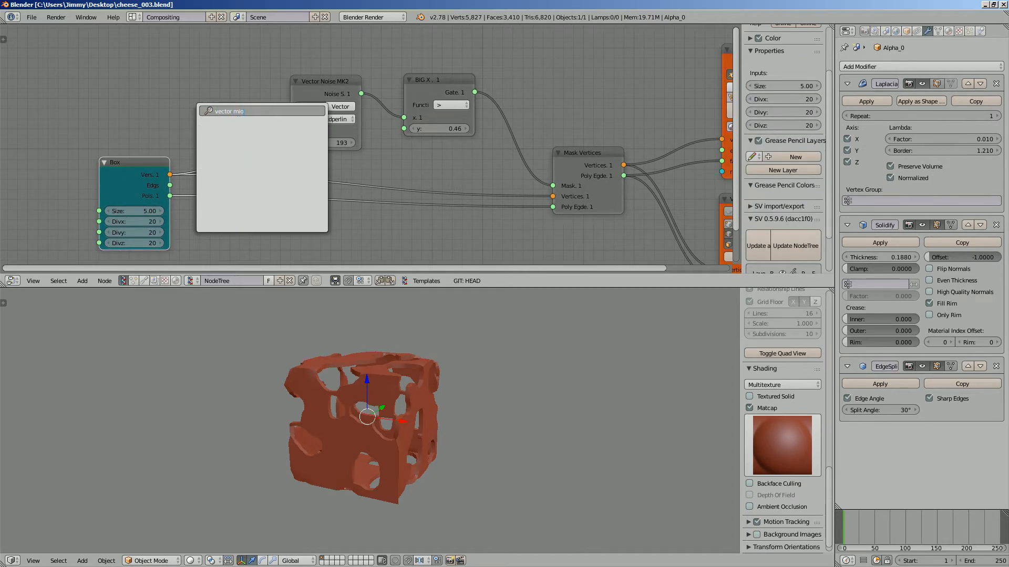
key(Return)
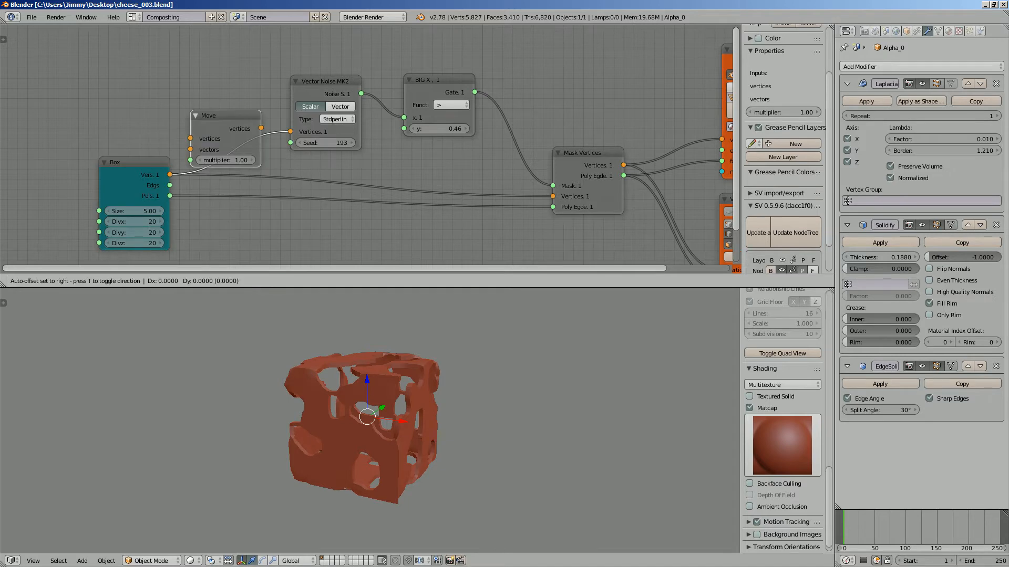
click(192, 111)
Step: Add a Vector in node, link its output to the Move node's vectors input, and save the file
middle_drag(150, 80, 170, 78)
key(shift+a)
click(170, 77)
text(vec)
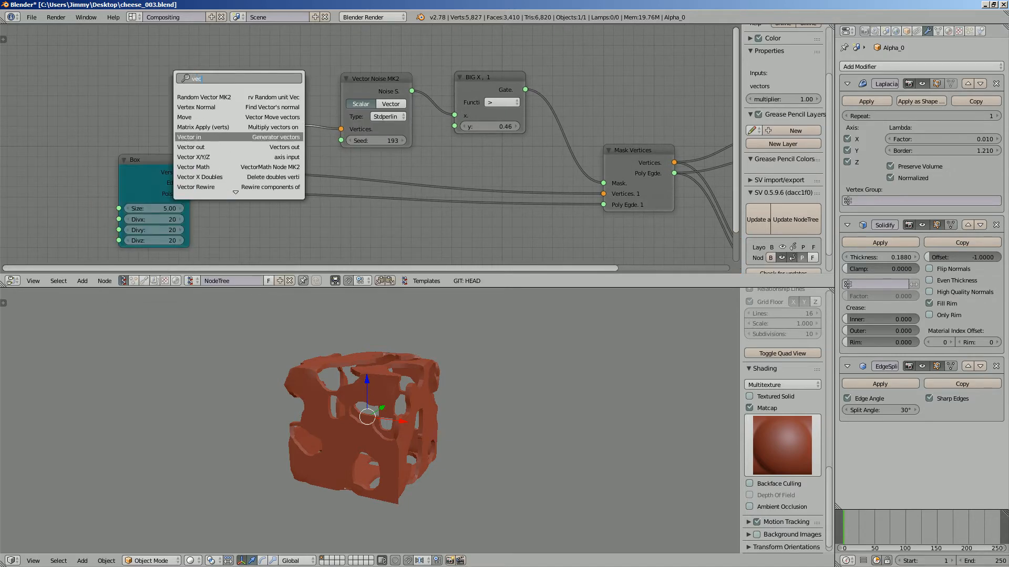
key(Return)
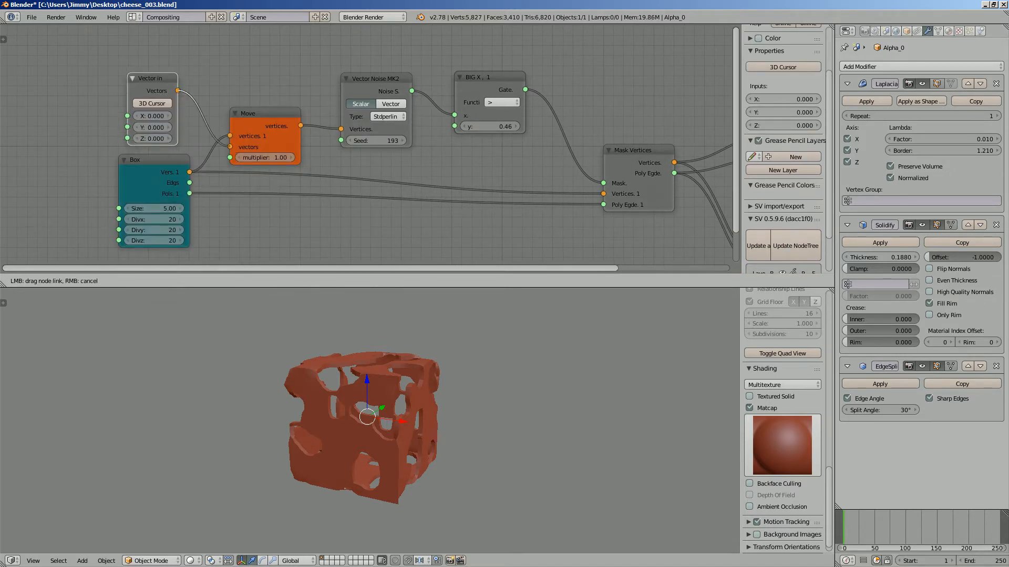
drag(229, 148, 230, 147)
key(ctrl+s)
Step: Set the Vector in node to X 9.24, Y 6.51, Z 7.53 and the noise seed to 247, and save the file
scroll(273, 362, up, 1)
middle_drag(274, 363, 231, 369)
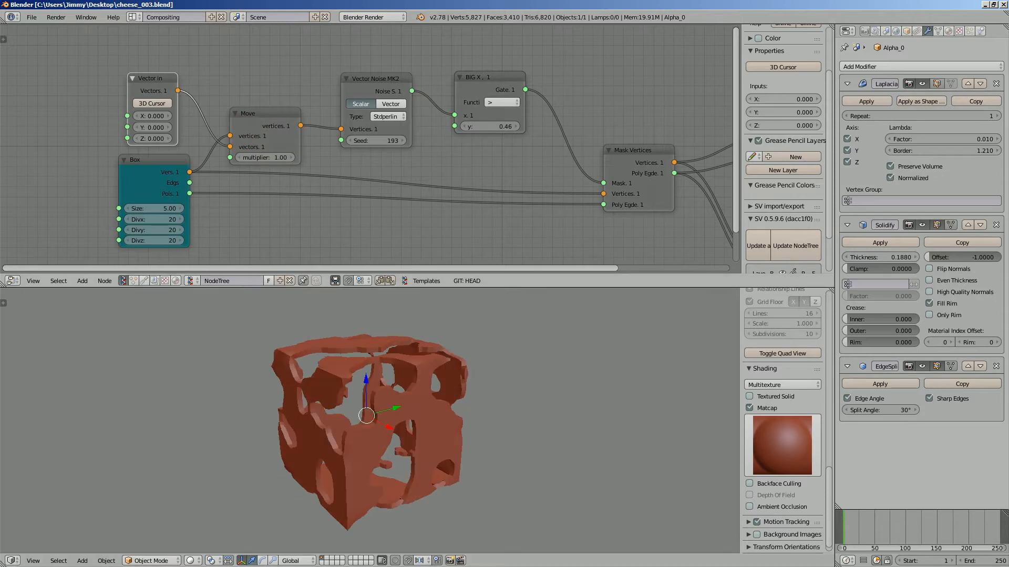
drag(152, 116, 210, 139)
drag(376, 140, 405, 141)
key(ctrl+s)
Step: Try Voronoi noise types on the Vector Noise node, settle on Cellnoise, and save the file
click(371, 162)
middle_drag(372, 163, 357, 168)
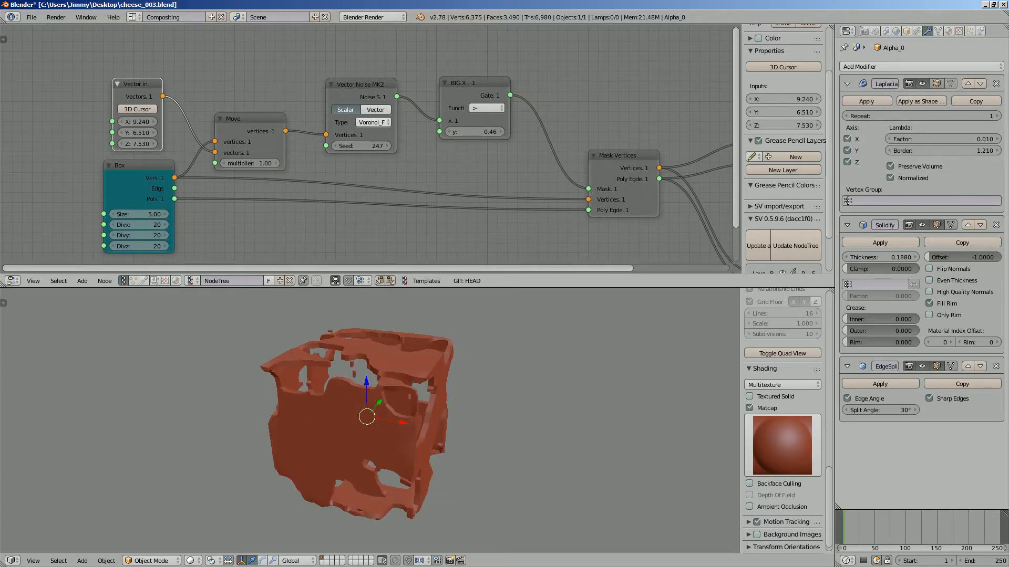
click(373, 122)
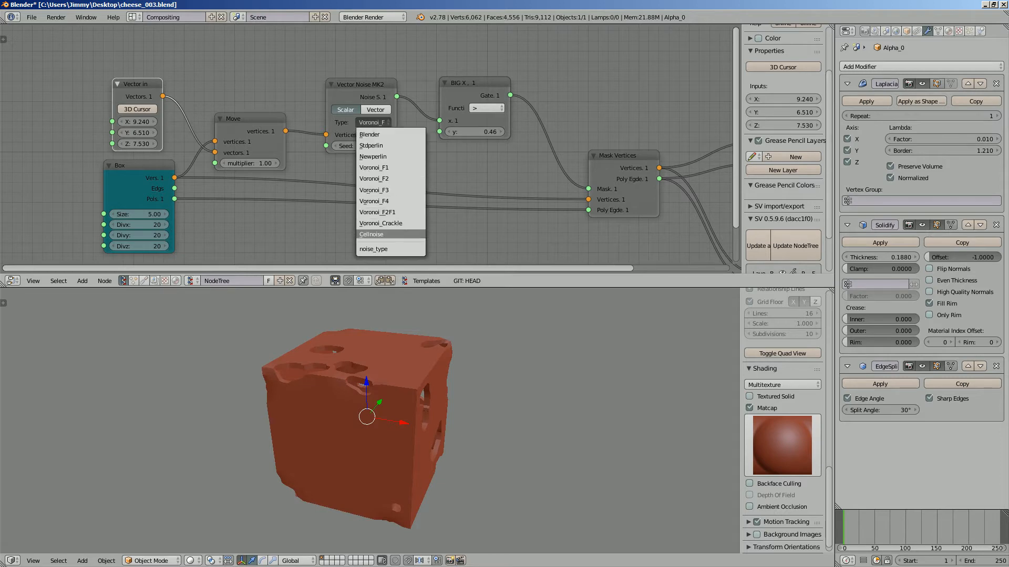
click(384, 235)
key(ctrl+s)
middle_drag(475, 386, 263, 381)
click(443, 371)
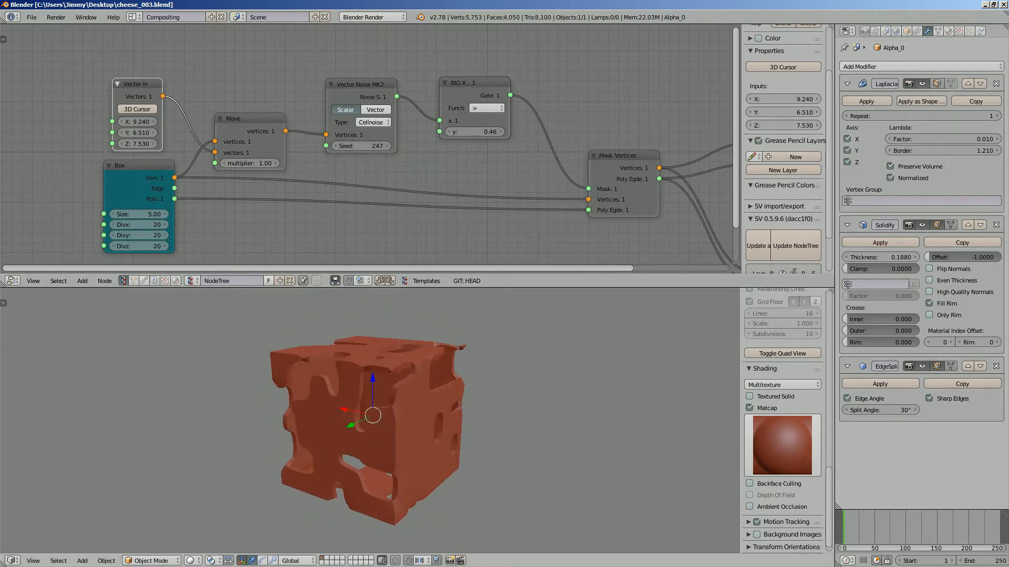
middle_drag(367, 399, 329, 452)
key(ctrl+s)
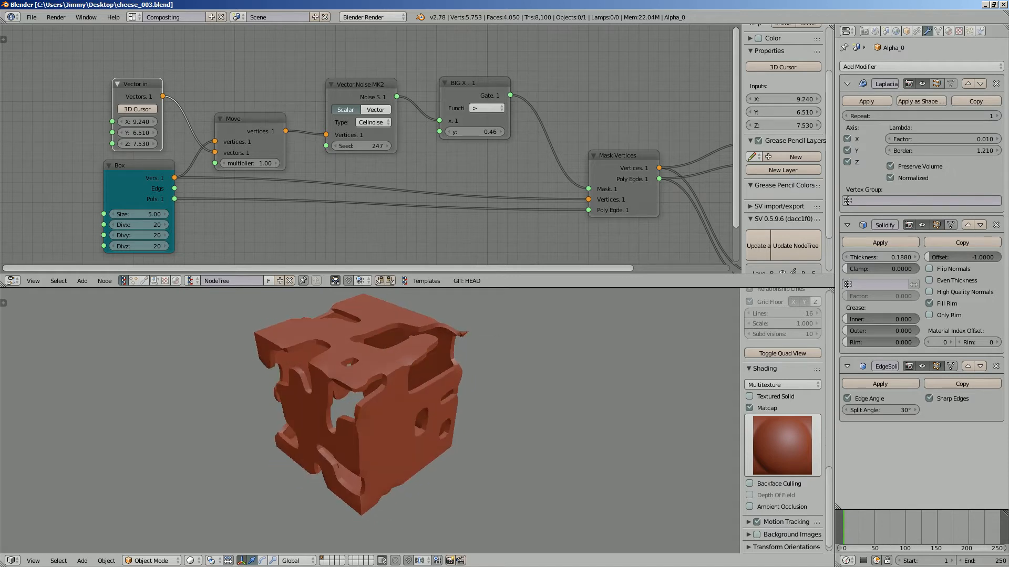
Step: Change the 3D view's matcap to the dark grey one and save the file
click(782, 446)
click(634, 280)
middle_drag(473, 405, 474, 356)
key(ctrl+s)
click(475, 356)
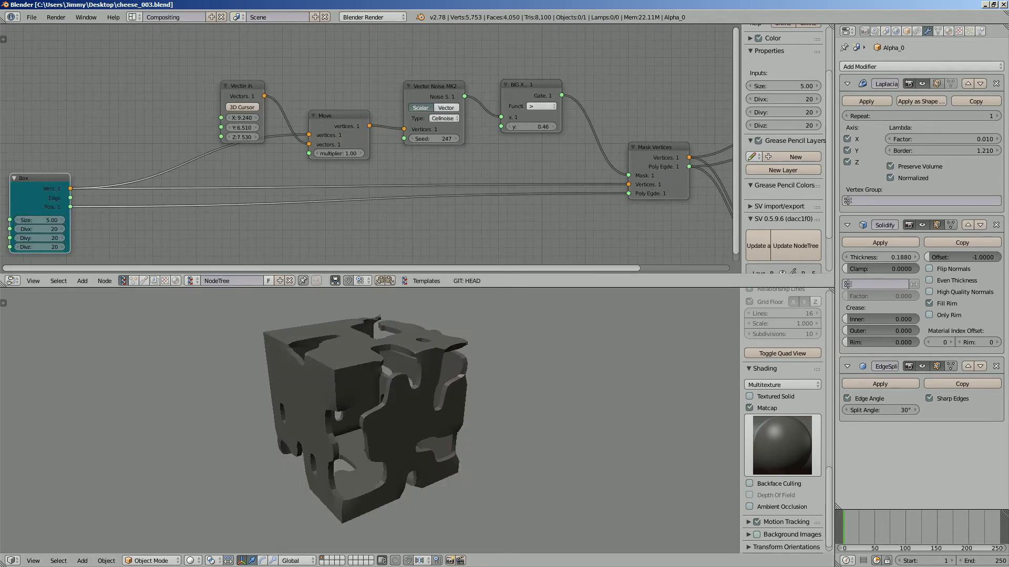
Step: Move the Vector in node up and the Box node farther from the rest of the tree to make room
drag(241, 86, 241, 65)
middle_drag(240, 64, 379, 32)
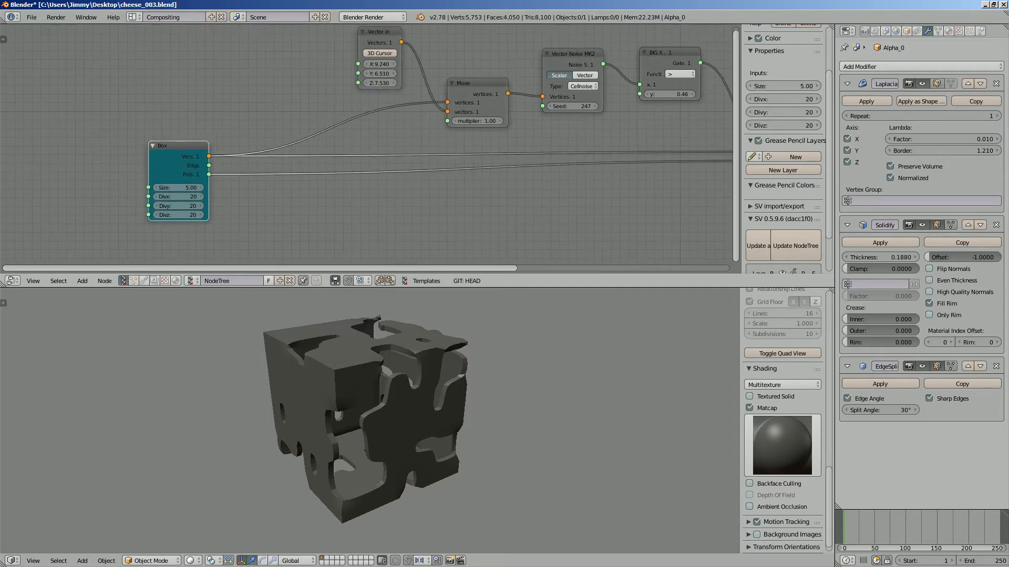
drag(179, 146, 143, 138)
middle_drag(388, 399, 307, 386)
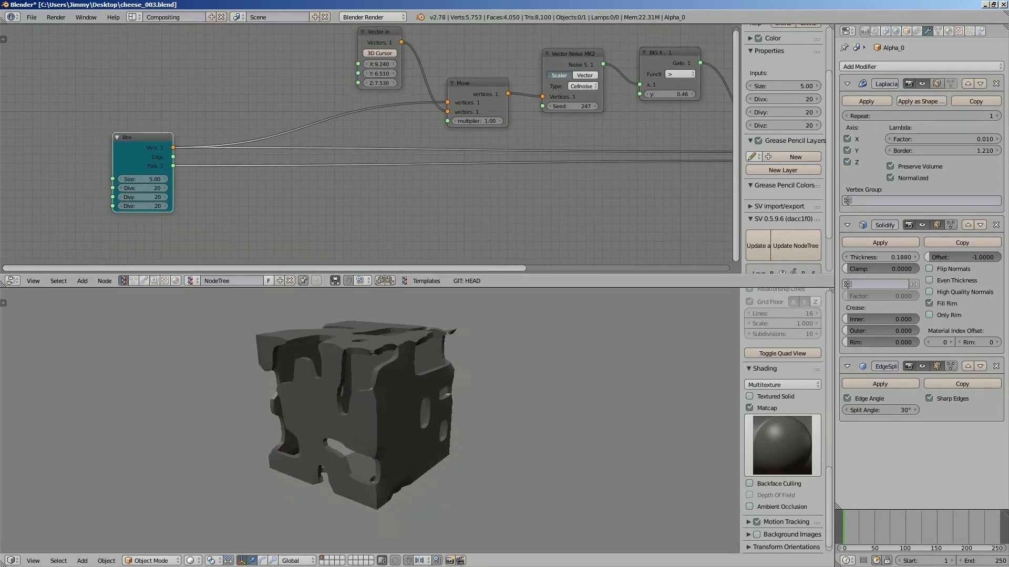
drag(143, 138, 125, 138)
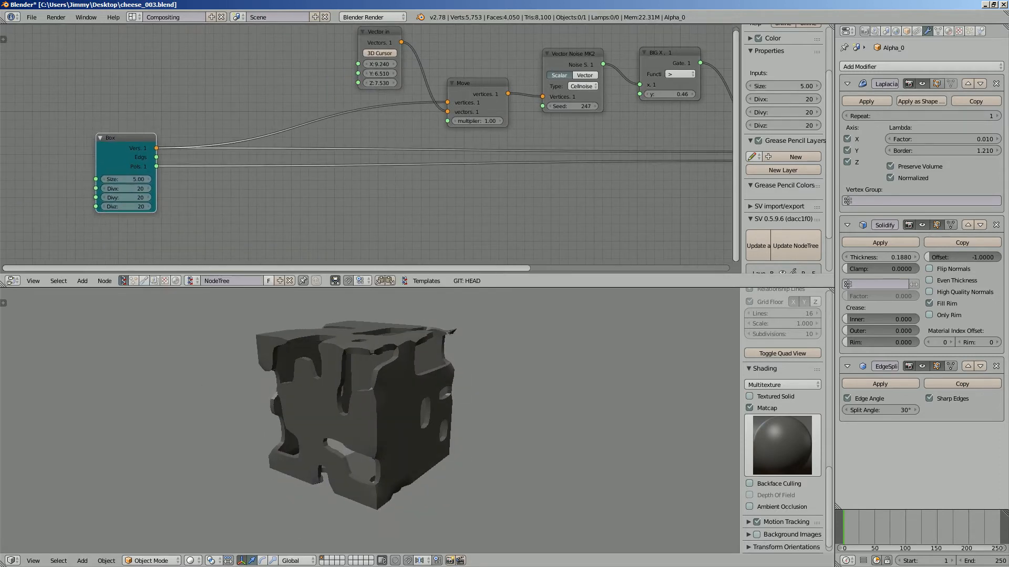
scroll(125, 138, down, 3)
middle_drag(168, 145, 186, 139)
drag(185, 139, 178, 139)
scroll(178, 138, up, 4)
middle_drag(179, 139, 229, 128)
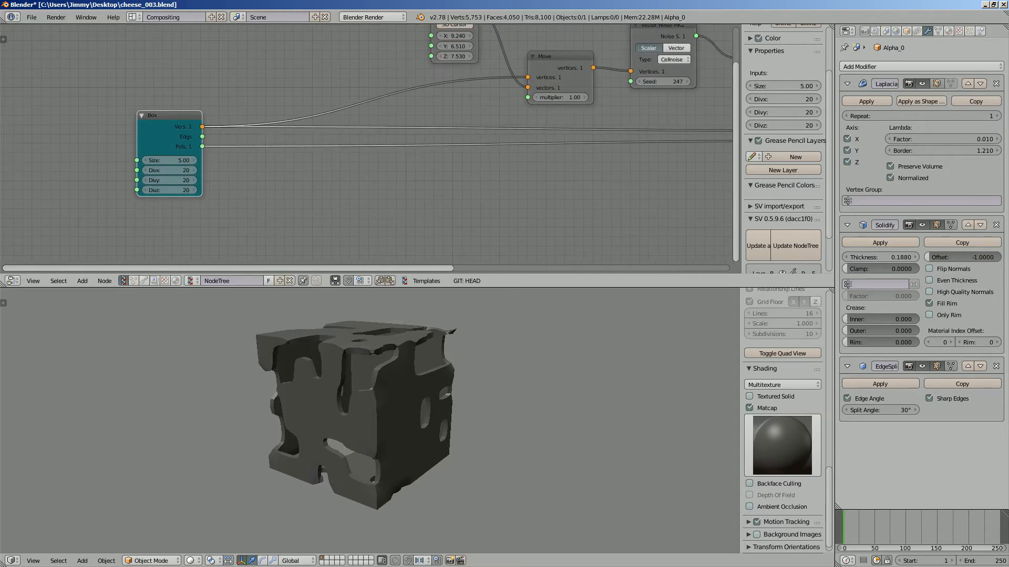
Step: Add reroute points on the Box node's vertices and polygons links and move the Box node up and away from them
shift+drag(274, 137, 275, 157)
drag(181, 131, 102, 106)
middle_drag(102, 106, 125, 99)
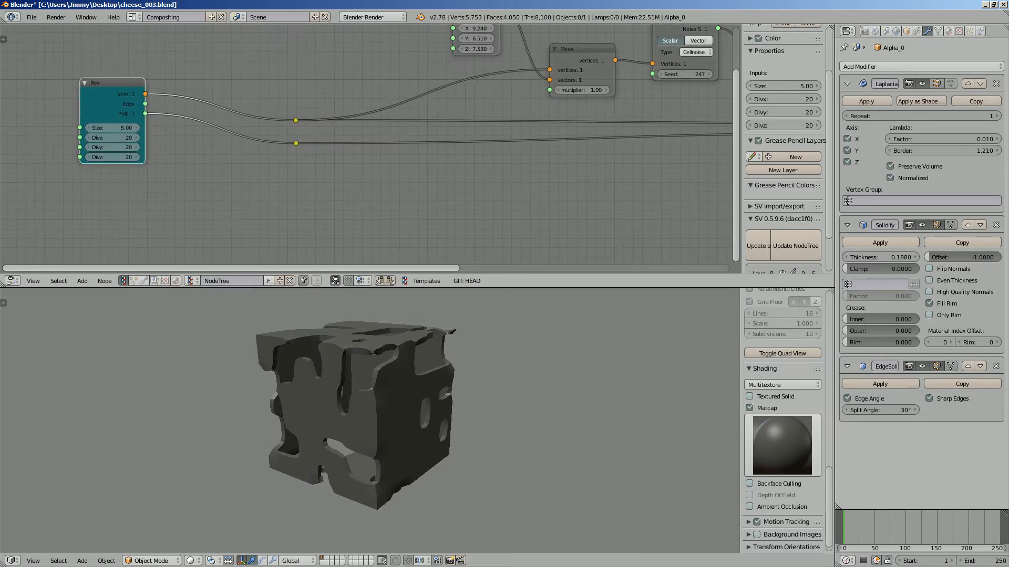
Step: Add a Sphere node below the Box and link its vertices and polygons to the two reroute points
key(shift+a)
click(182, 166)
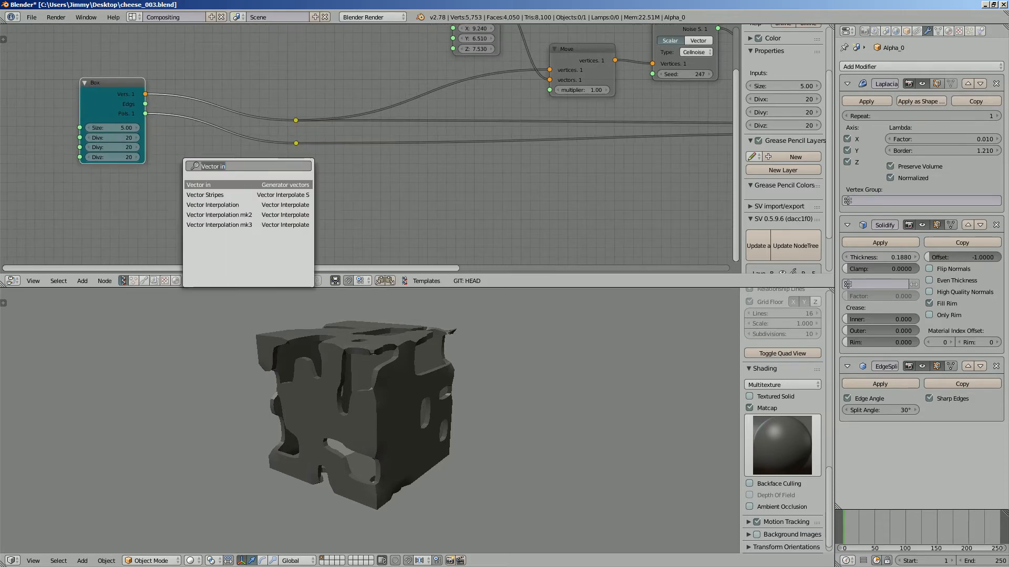
key(Return)
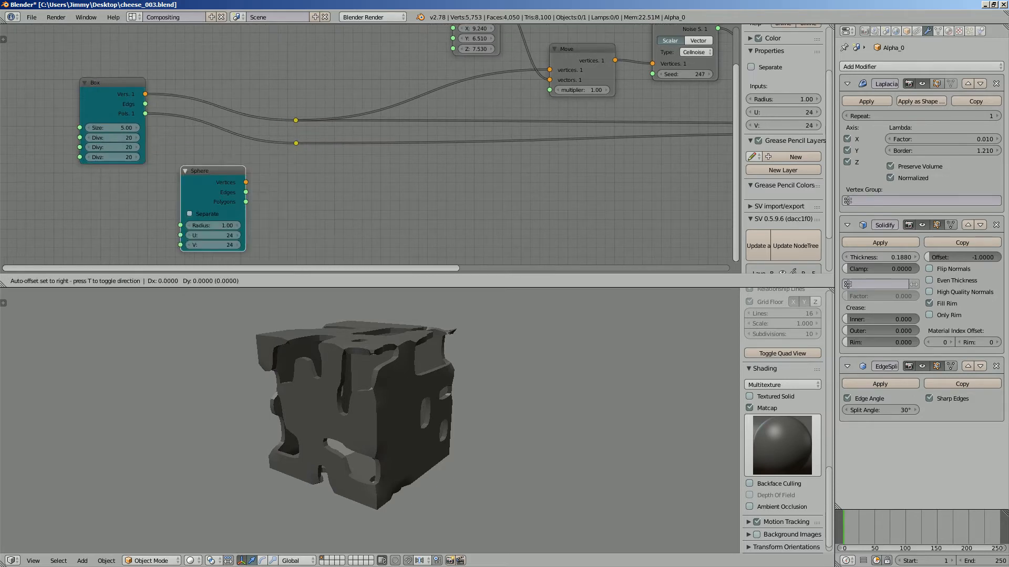
drag(246, 182, 296, 120)
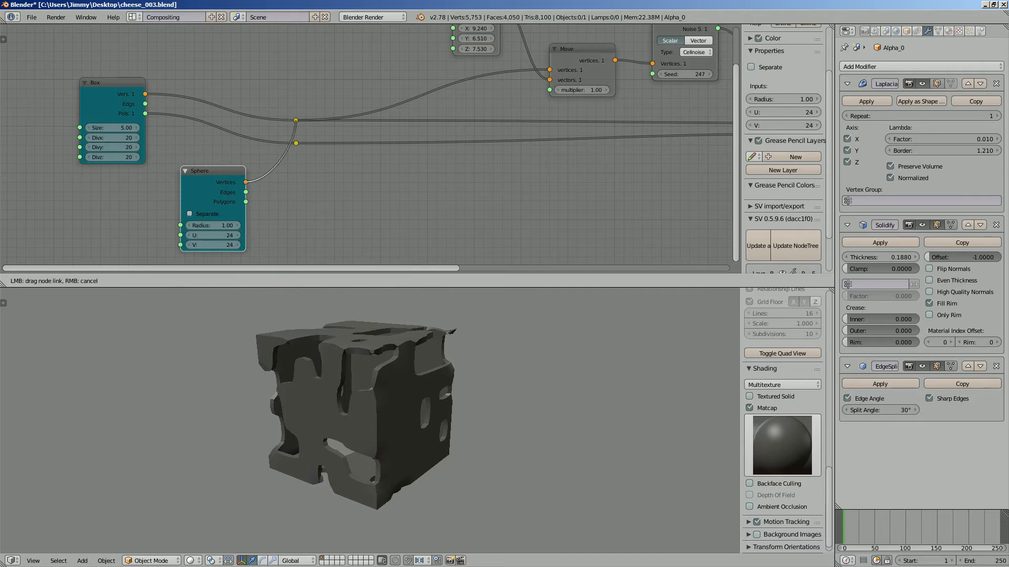
drag(245, 202, 295, 143)
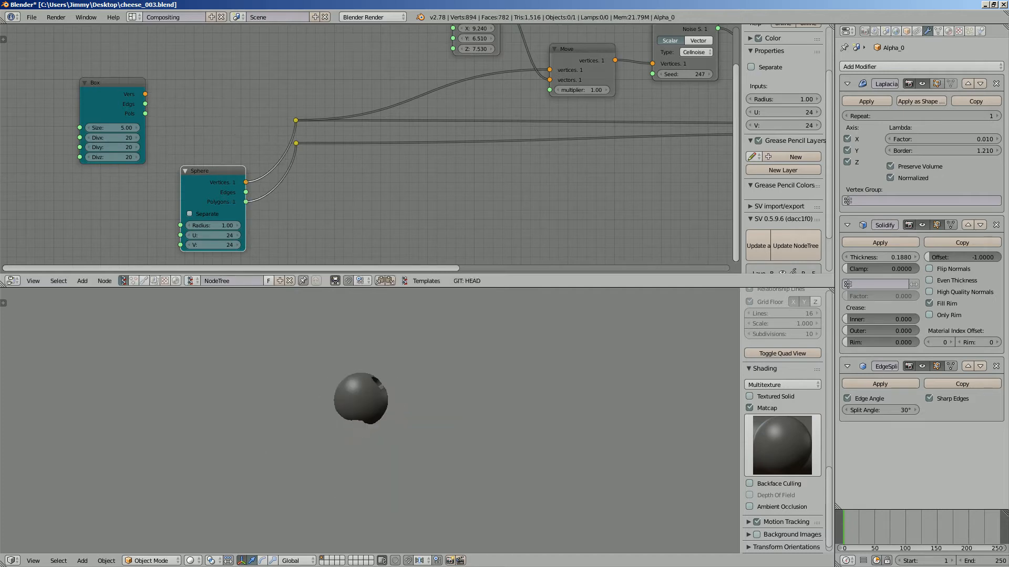
middle_drag(428, 399, 370, 389)
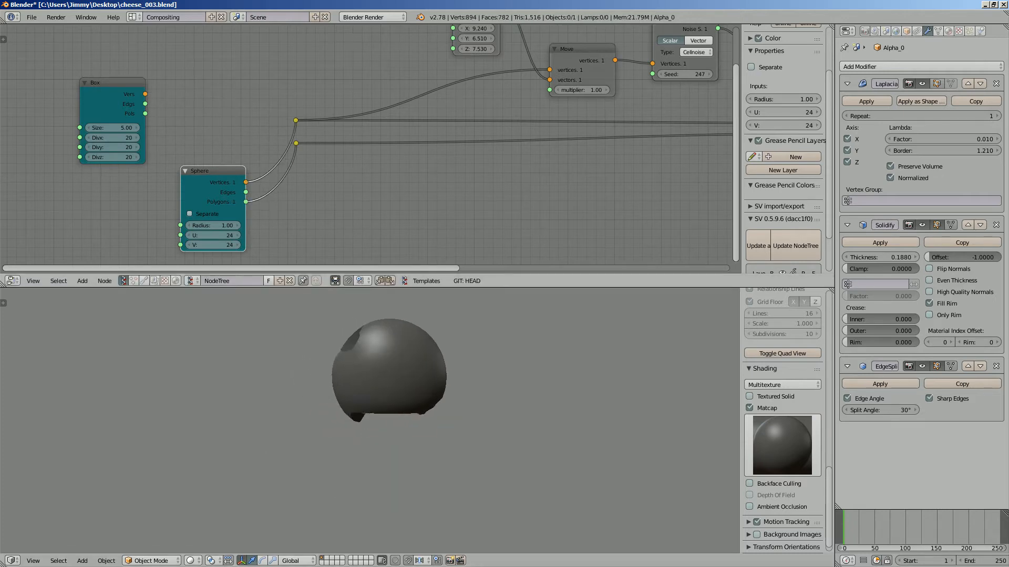
Step: Set the Sphere node's radius to 3.34 and save the file
drag(213, 225, 273, 226)
scroll(371, 410, down, 6)
middle_drag(370, 410, 326, 415)
mouse_move(212, 225)
mouse_down()
mouse_move(195, 225)
mouse_move(208, 226)
mouse_up()
middle_drag(336, 391, 377, 398)
key(ctrl+s)
click(377, 398)
Step: Change the Vector Noise node's seed to vary the holes in the sphere, and save the file
middle_drag(379, 174, 159, 233)
drag(465, 133, 471, 132)
key(ctrl+s)
Step: Try 30 for the Sphere node's U and V, raise both to 60, and save the file
middle_drag(211, 178, 402, 66)
click(371, 147)
scroll(371, 147, up, 1)
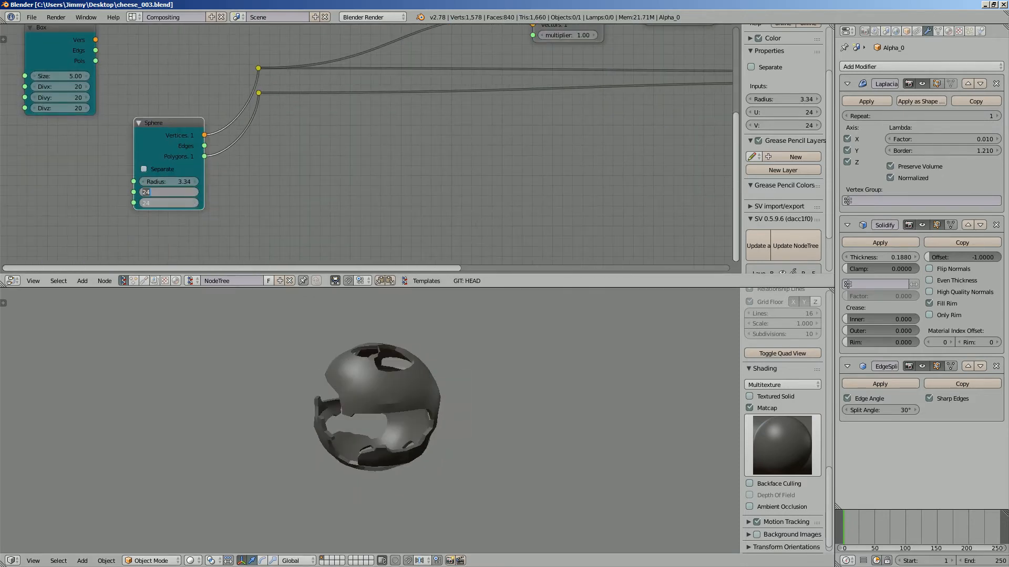
key(Return)
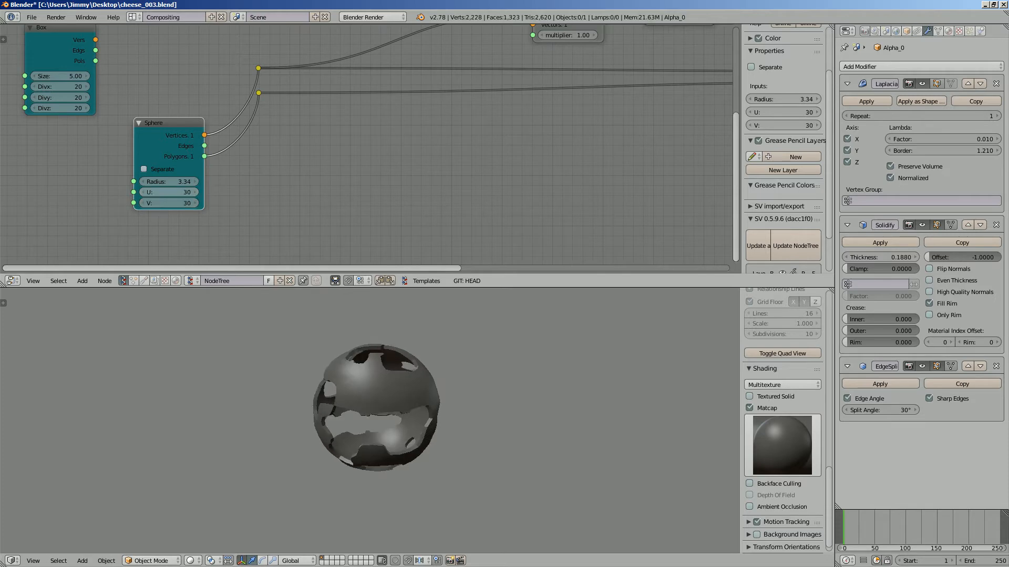
middle_drag(420, 410, 342, 407)
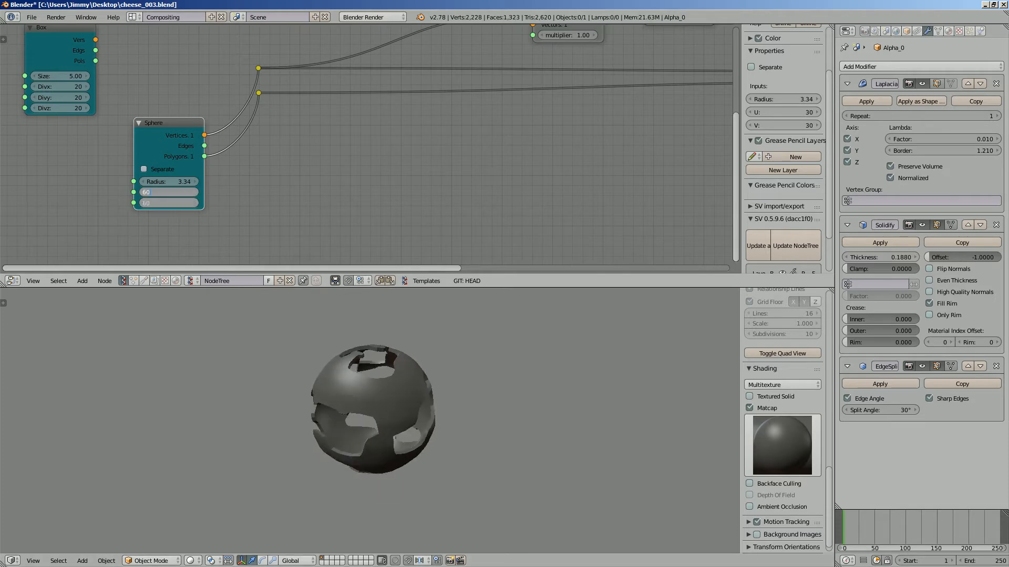
key(Return)
key(ctrl+s)
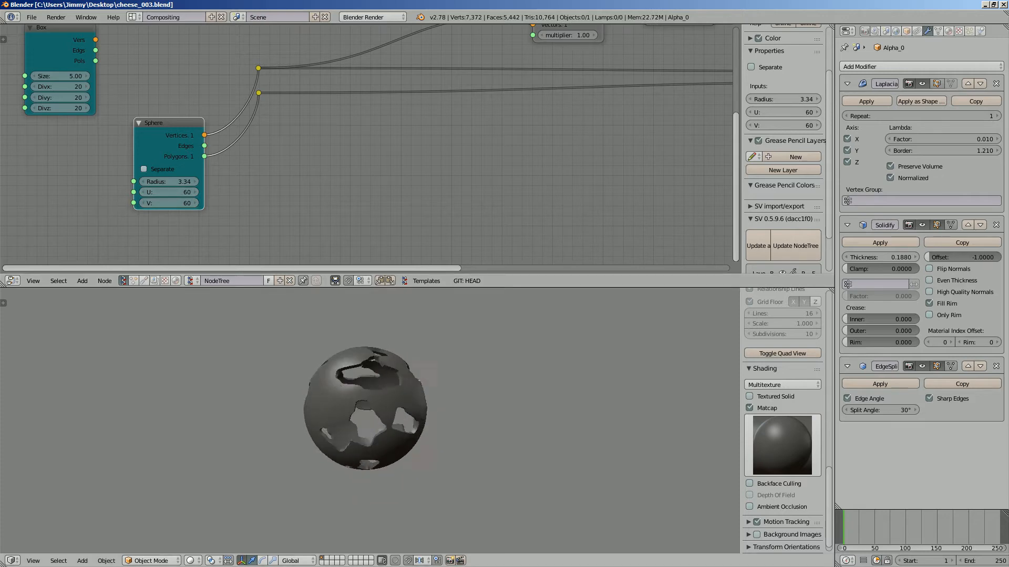
Step: Examine the 60-by-60 sphere's holes from several angles and save the file
middle_drag(368, 410, 431, 389)
scroll(368, 407, up, 3)
middle_drag(368, 408, 463, 431)
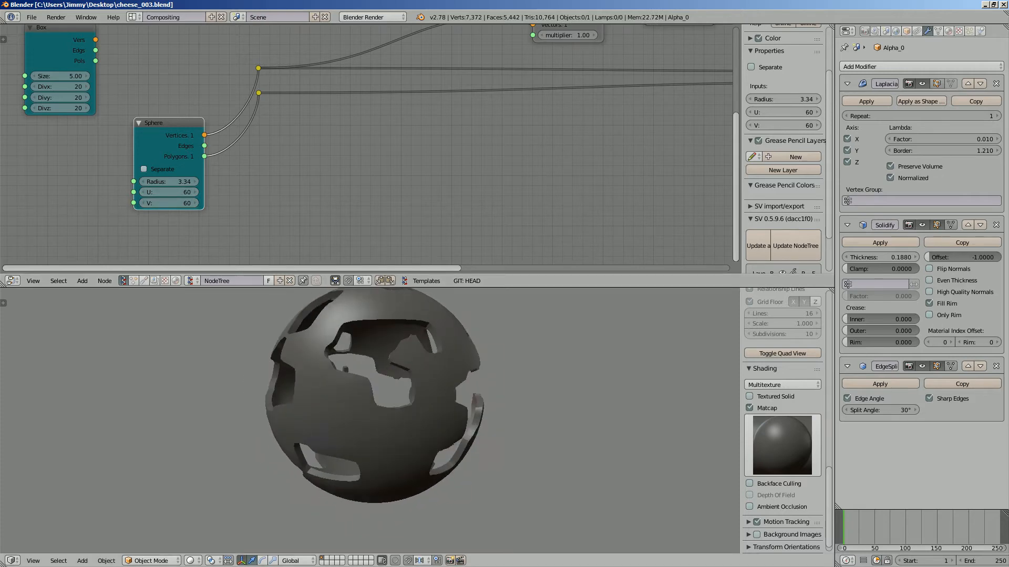
scroll(363, 379, down, 1)
middle_drag(341, 357, 368, 399)
key(ctrl+s)
key(Return)
Step: Set the Vector Noise node's seed to 324 and its type to Voronoi_F1, and save the file
middle_drag(446, 115, 190, 257)
drag(421, 158, 457, 158)
click(432, 135)
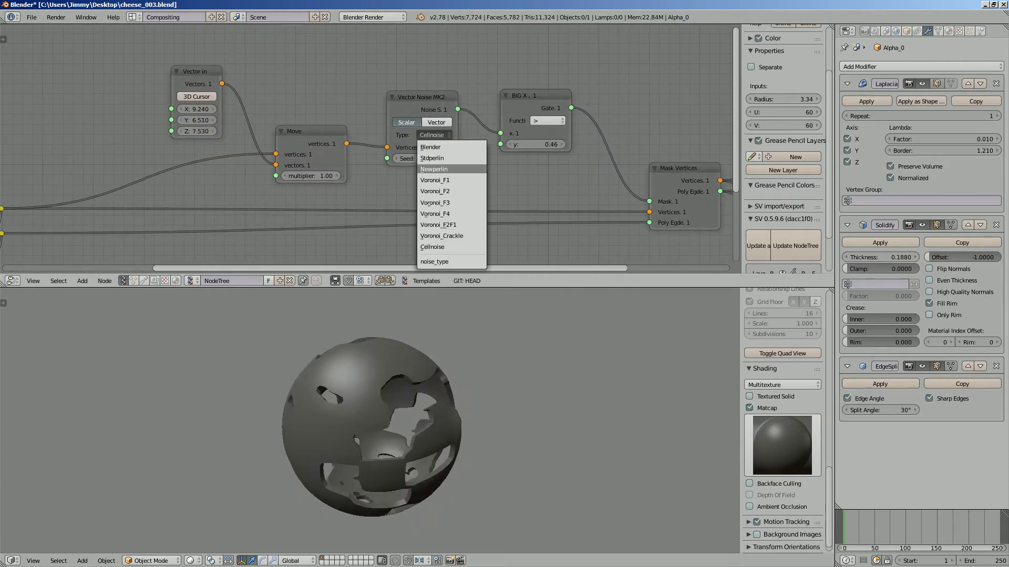
click(435, 180)
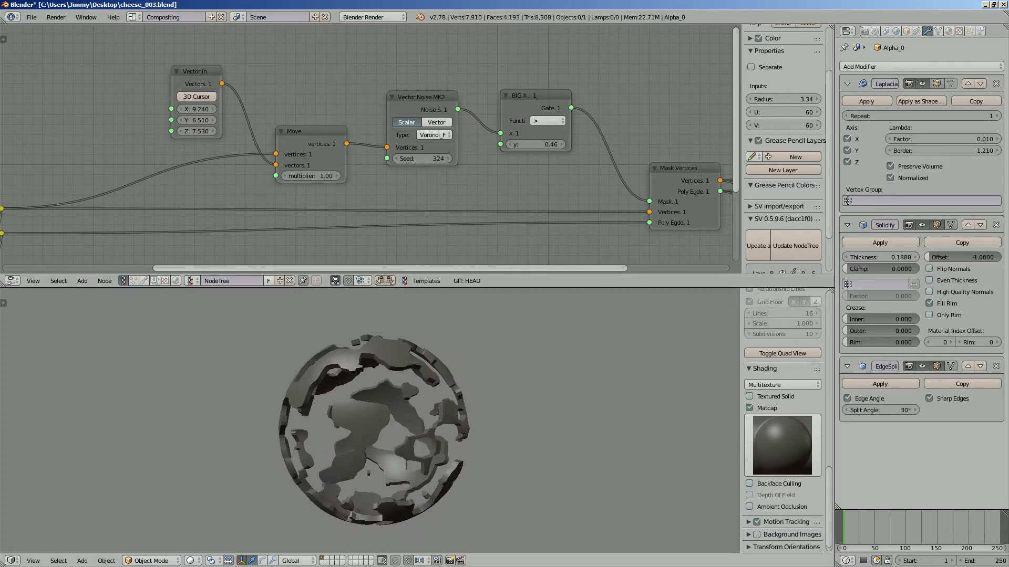
key(ctrl+s)
middle_drag(373, 399, 373, 452)
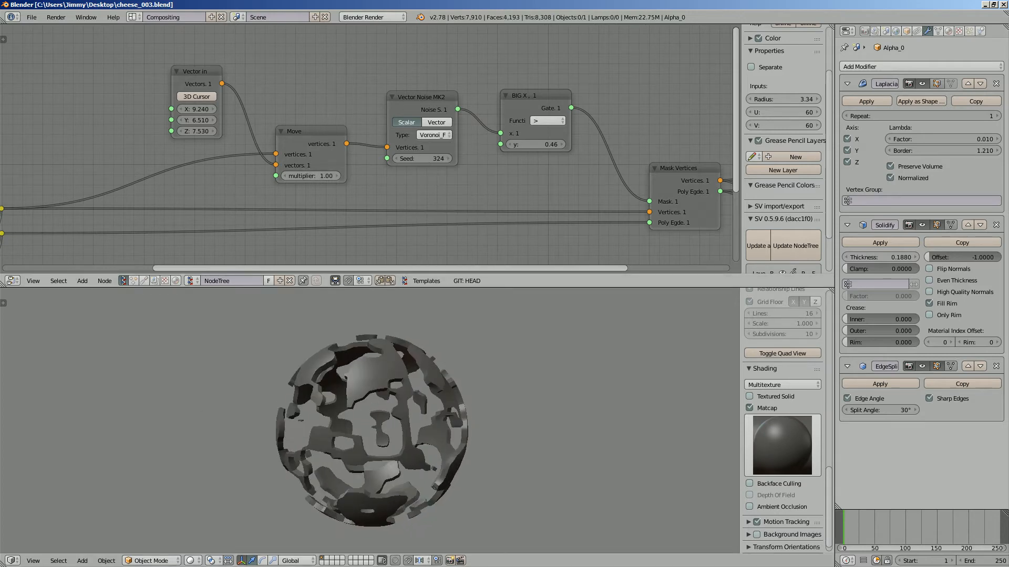
Step: Try a multiplier of 3.25 on the Move node and set it back to 1
drag(311, 176, 340, 176)
click(311, 176)
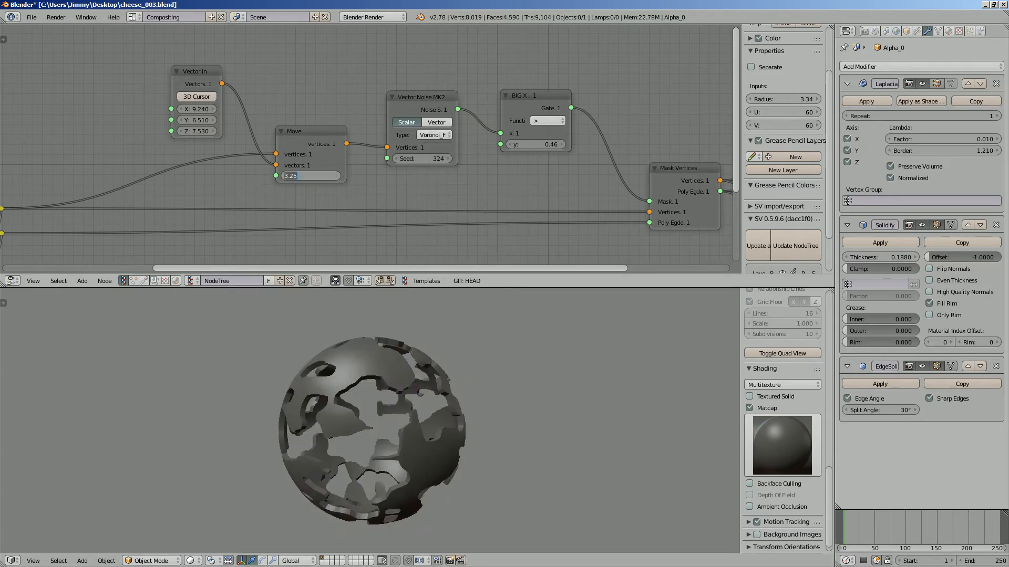
text(1)
key(Return)
Step: Shift the Move and Vector in nodes further away from the Vector Noise node and save the file
drag(304, 132, 245, 126)
drag(189, 74, 128, 74)
key(ctrl+s)
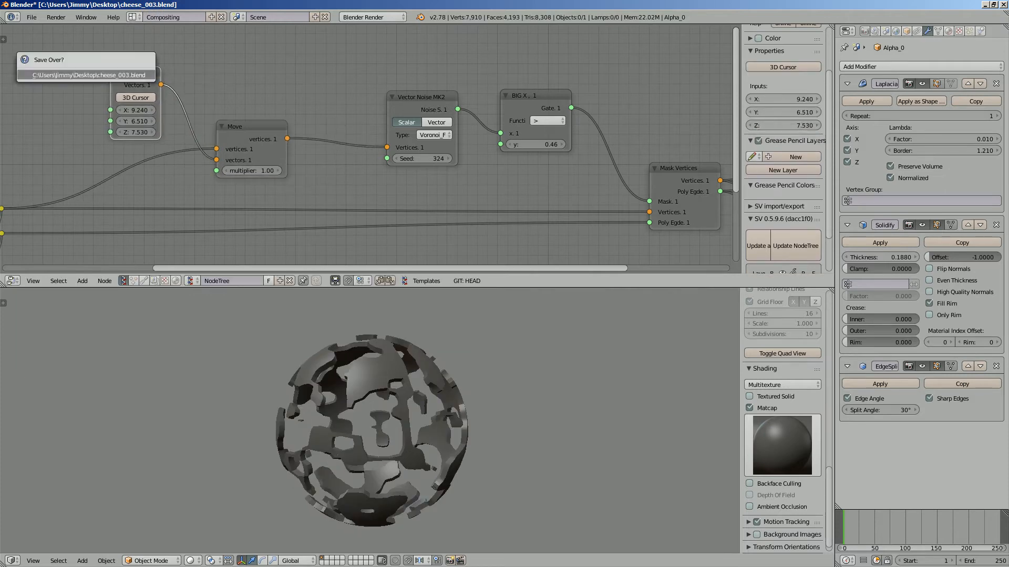
click(128, 74)
Step: Set the Vector in node's Z to 8.01, reposition the Vector in and Move nodes, and save the file
drag(135, 132, 145, 132)
middle_drag(141, 134, 189, 152)
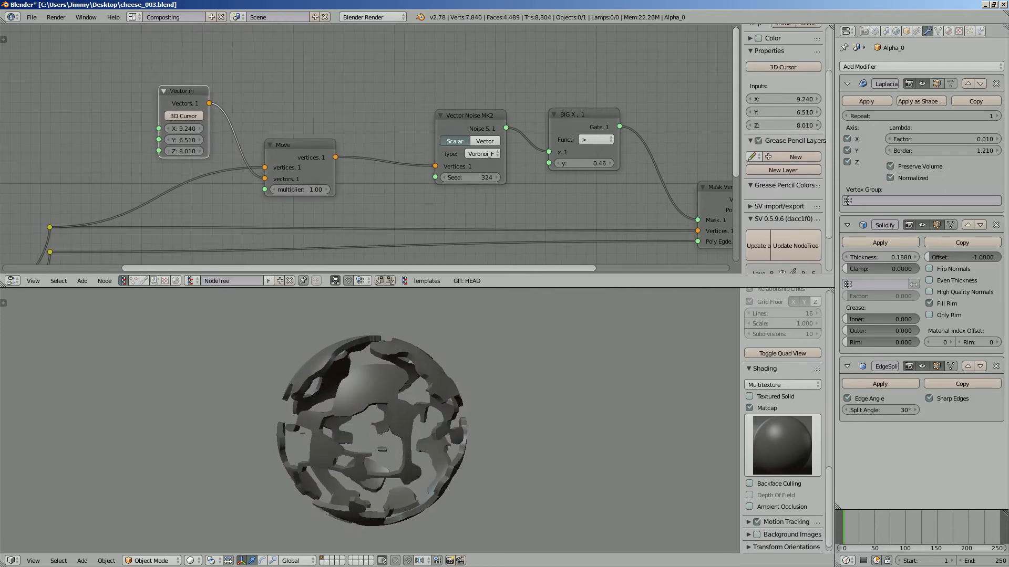
drag(184, 91, 196, 76)
drag(301, 146, 339, 128)
key(ctrl+s)
click(339, 129)
middle_drag(339, 128, 315, 128)
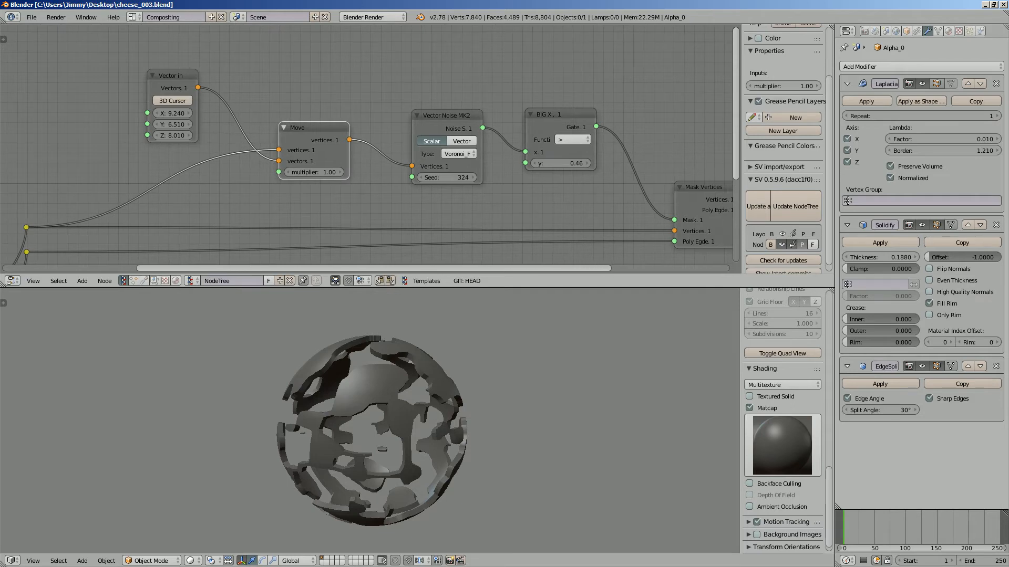
Step: Add a Vector Math node and insert it on the link between the Move and Vector Noise nodes
key(alt+space)
text(vector ma)
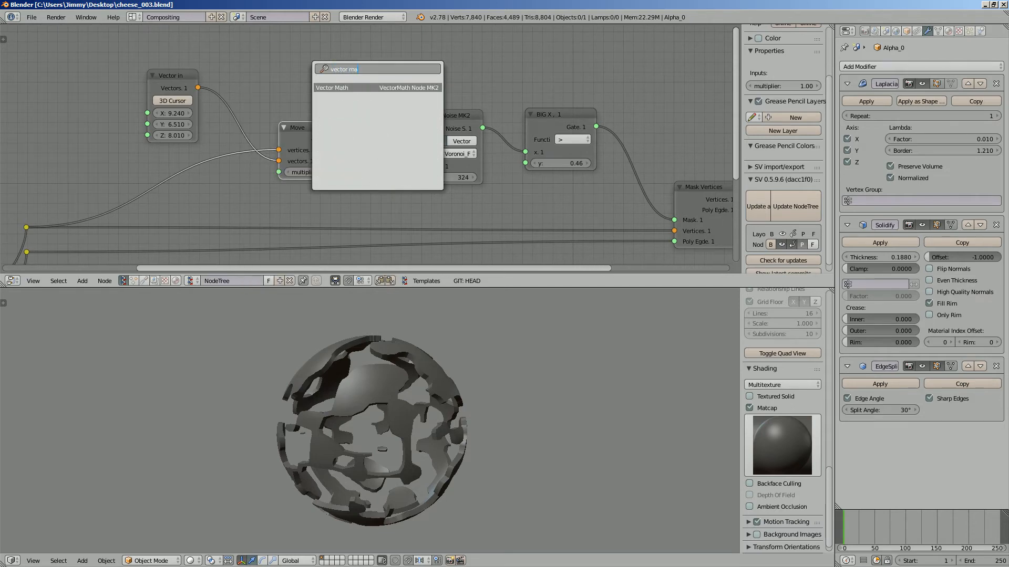
key(Return)
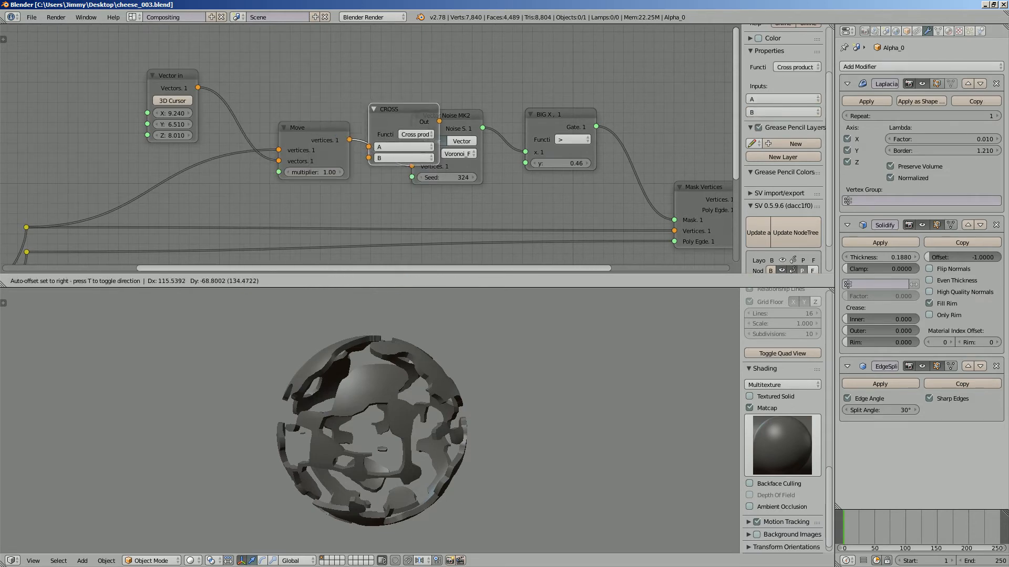
click(436, 136)
Step: Set the Vector Math node's function to Multiply Scalar with an amount of 0.76, and save the file
click(437, 137)
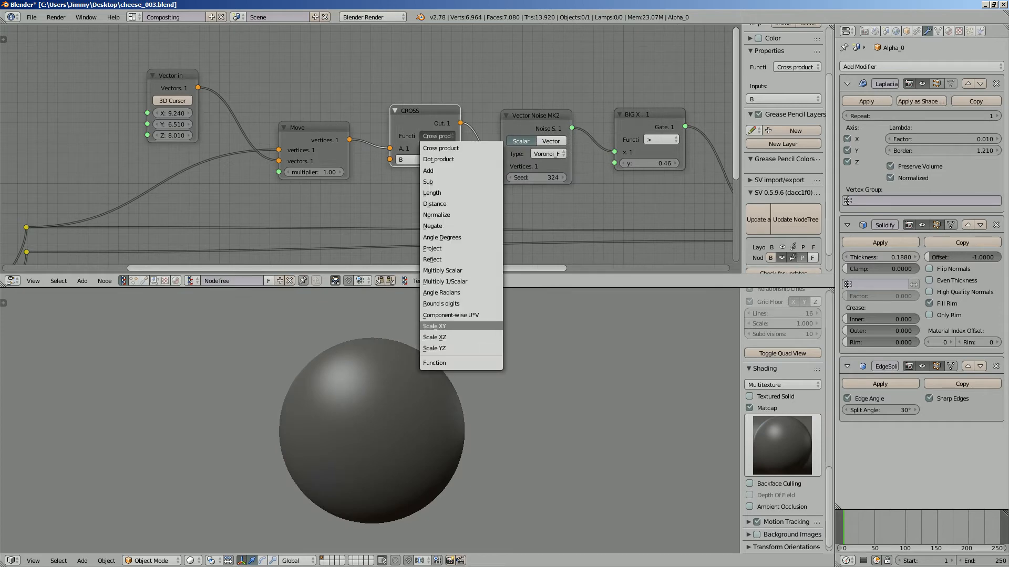
click(443, 271)
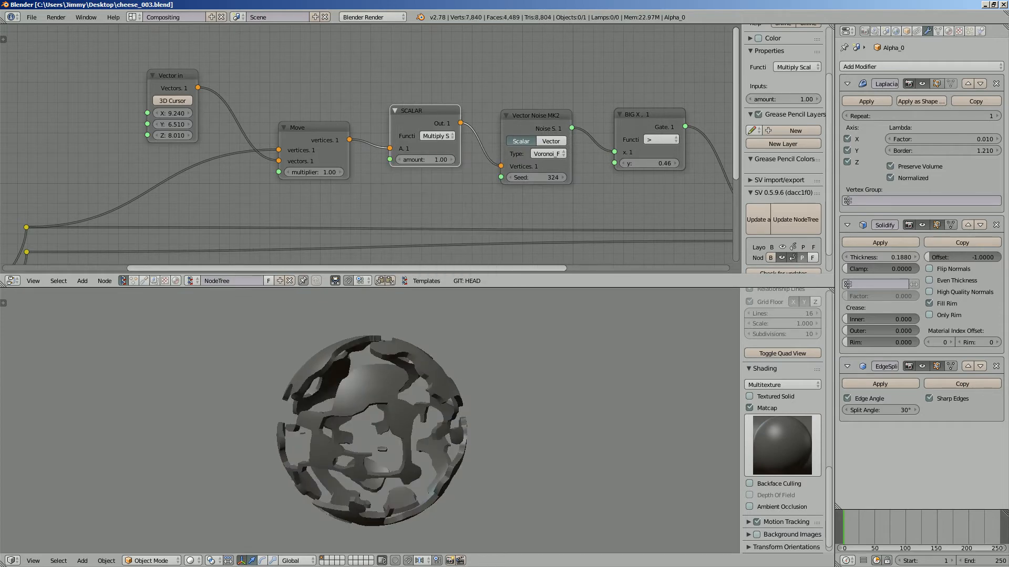
mouse_move(427, 160)
mouse_down()
mouse_move(416, 159)
mouse_move(439, 160)
mouse_move(426, 160)
mouse_up()
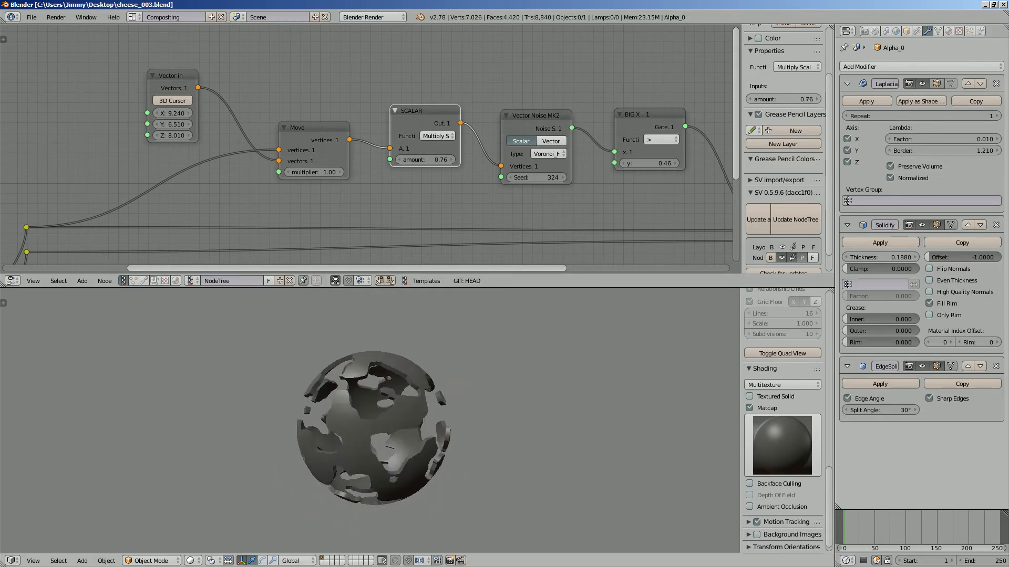
middle_drag(367, 421, 507, 402)
scroll(373, 421, up, 7)
scroll(436, 421, down, 4)
scroll(374, 431, down, 5)
scroll(368, 152, down, 3)
key(ctrl+s)
key(Return)
Step: Rearrange the Box and Sphere nodes so the Sphere sits directly beneath the Box, and save the file
scroll(367, 152, down, 4)
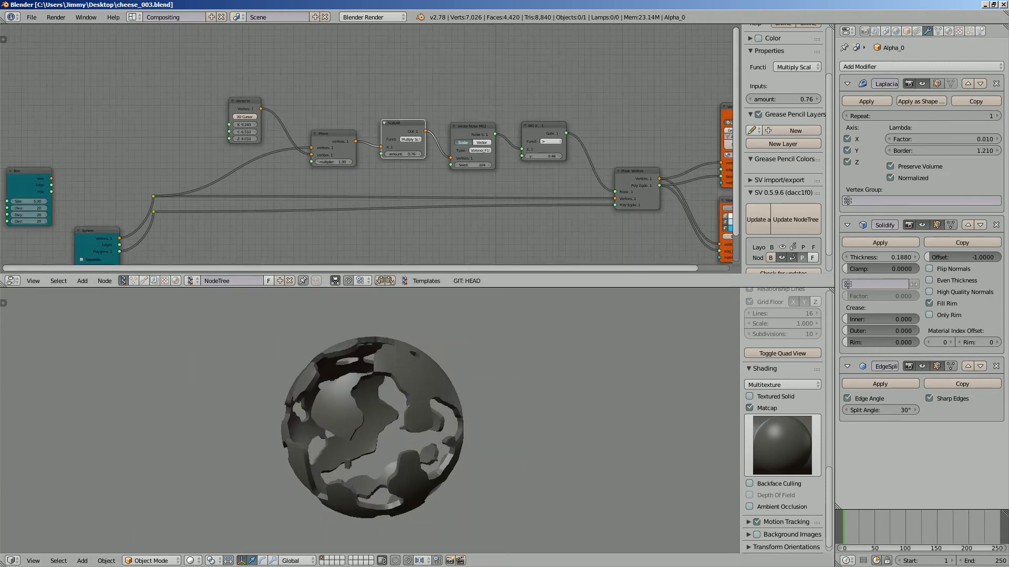
middle_drag(367, 153, 433, 118)
middle_drag(164, 193, 242, 162)
scroll(241, 161, up, 3)
drag(242, 162, 244, 149)
key(ctrl+s)
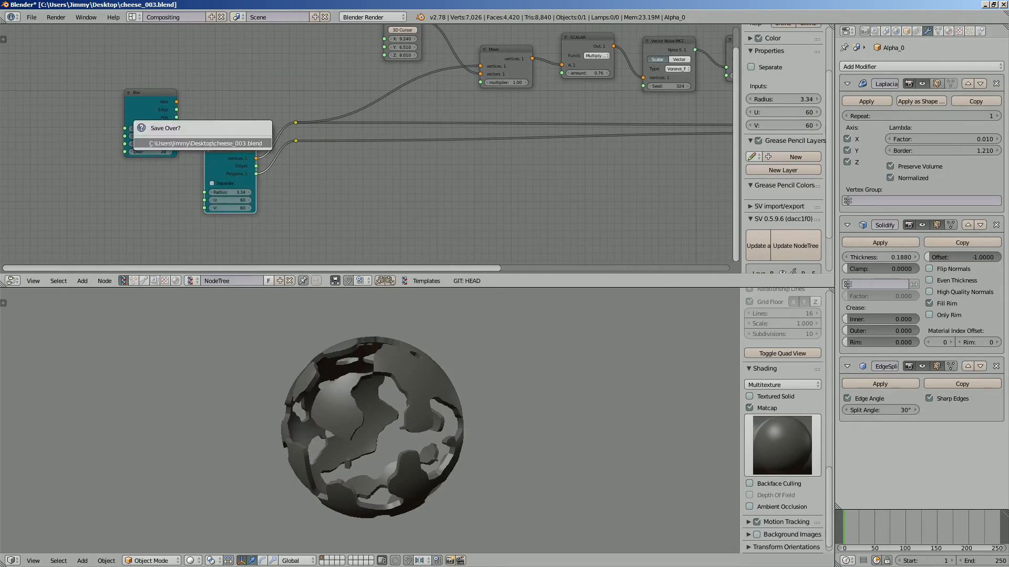
key(Return)
drag(154, 94, 173, 78)
key(ctrl+s)
key(Return)
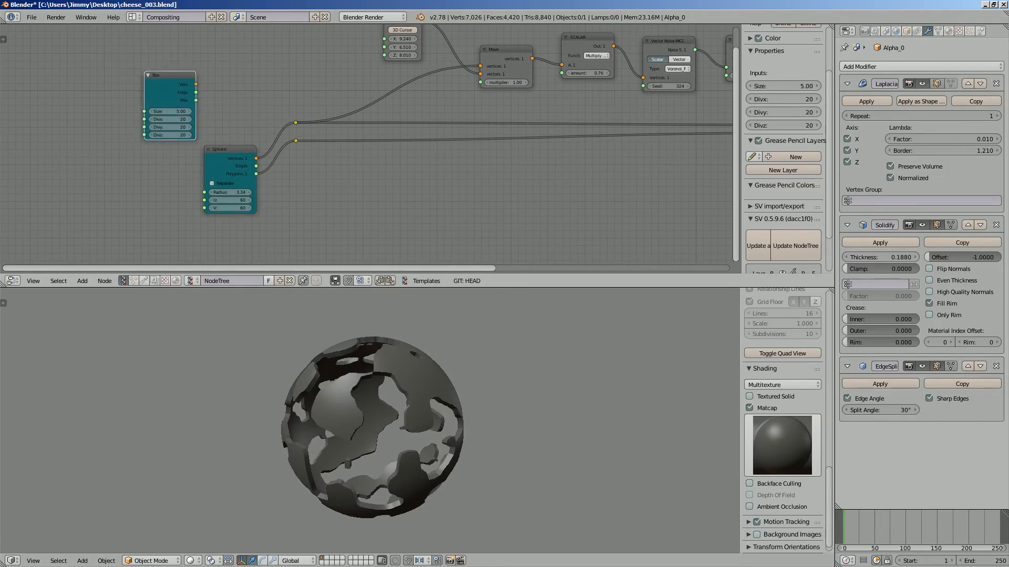
drag(231, 150, 168, 150)
key(ctrl+s)
key(Return)
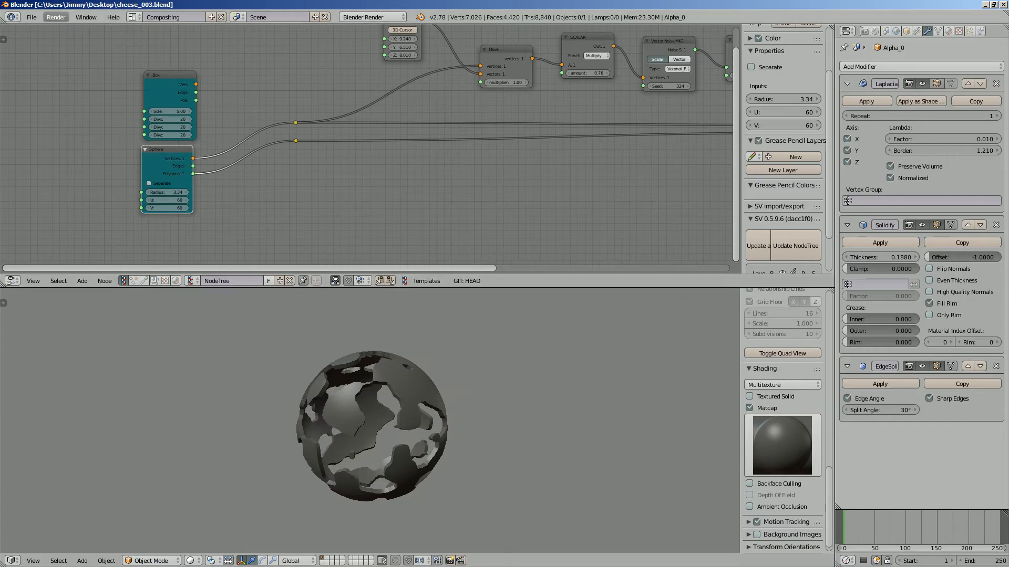
Step: Save the file as a new version named cheese_004.blend
click(32, 17)
click(48, 108)
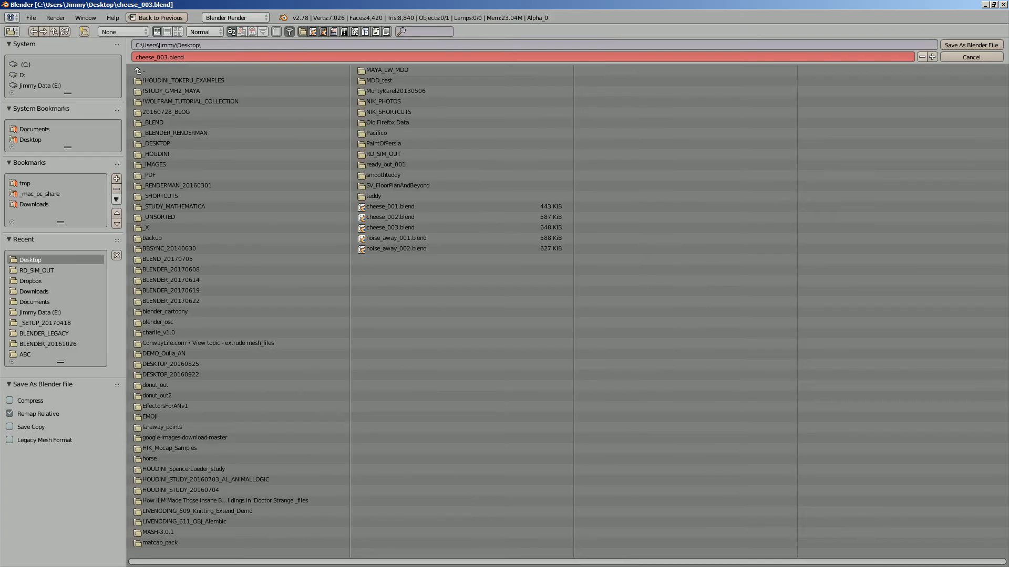
key(KP_Add)
key(Return)
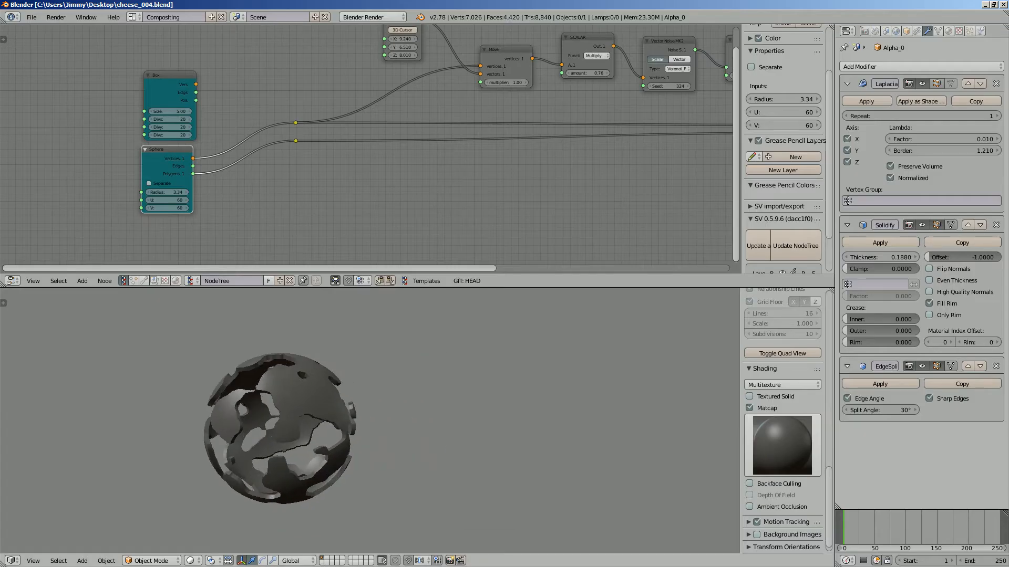
Step: Add a monkey mesh to the scene and move it down beside the perforated sphere
key(shift+a)
click(540, 466)
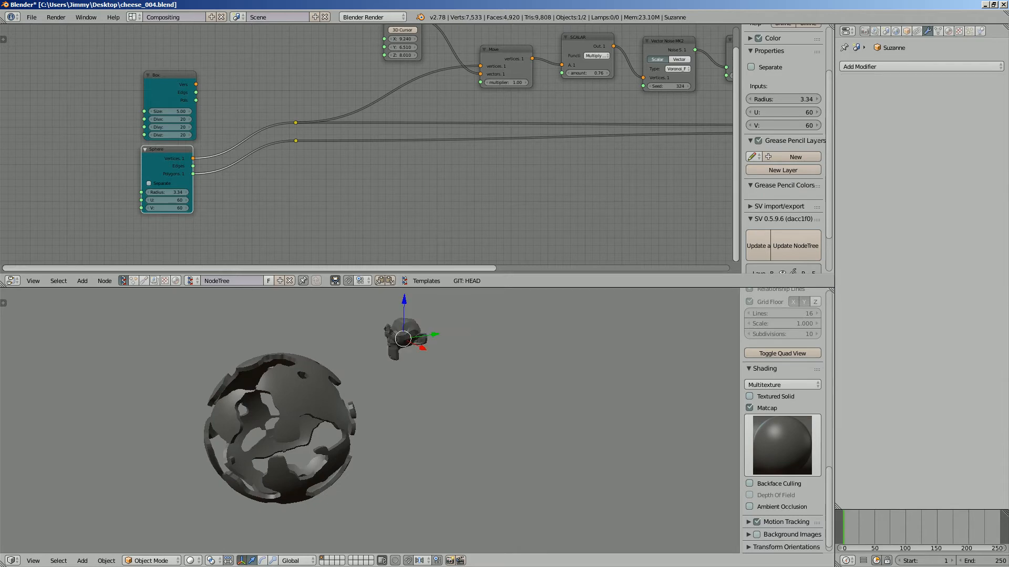
key(g)
key(z)
key(Return)
key(g)
key(Return)
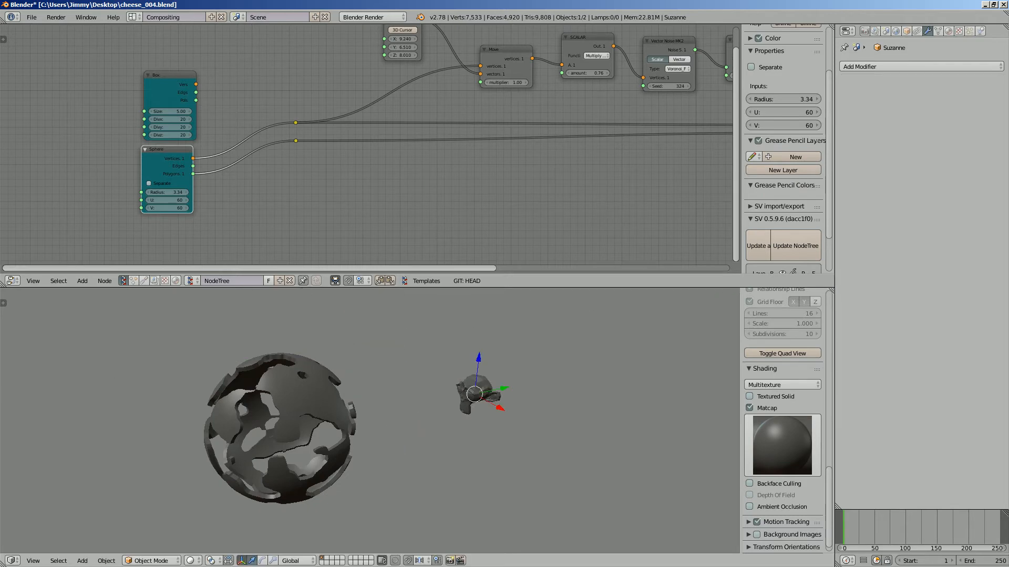
Step: Scale the monkey up to about the sphere's size and save the file
key(s)
key(Return)
middle_drag(570, 436, 593, 429)
key(ctrl+s)
key(Return)
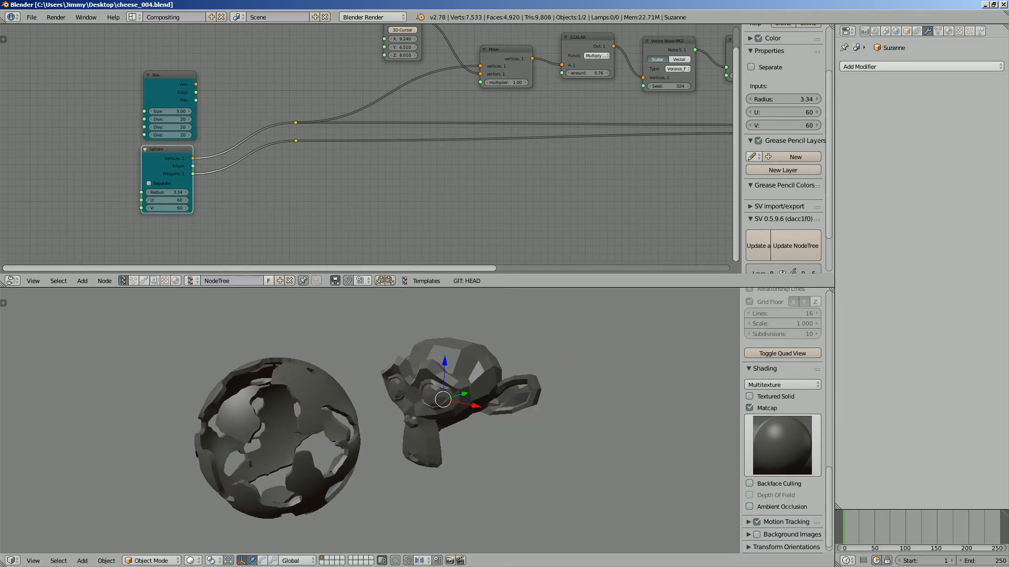
Step: Add Subdivision Surface and Triangulate modifiers to the monkey and apply both
click(893, 67)
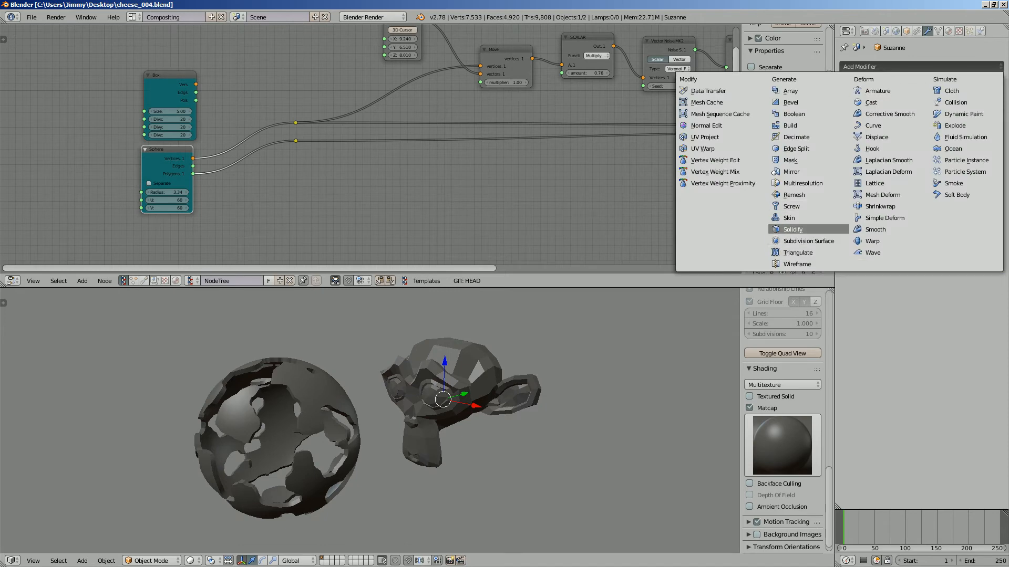
click(810, 241)
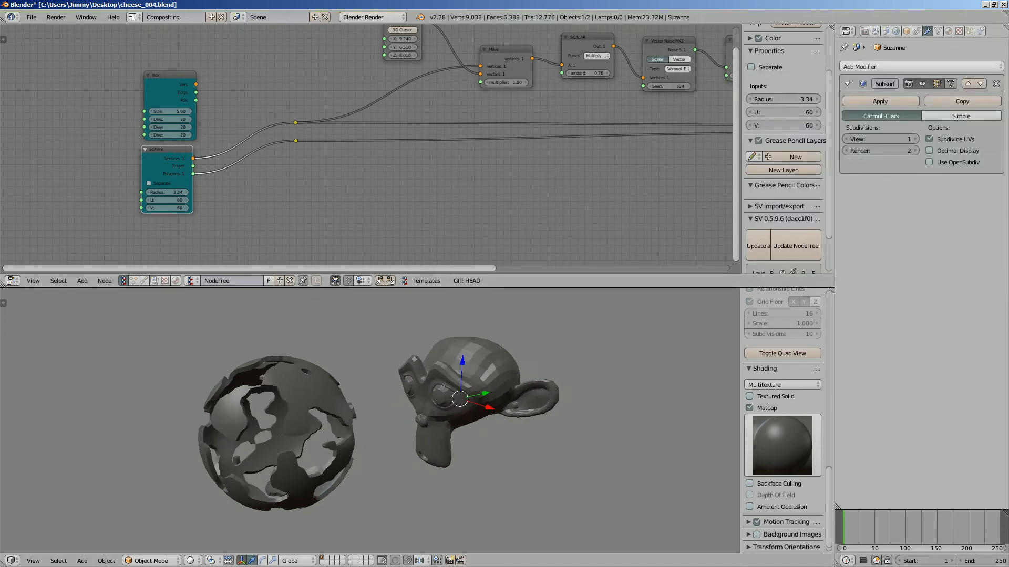
click(893, 67)
click(798, 253)
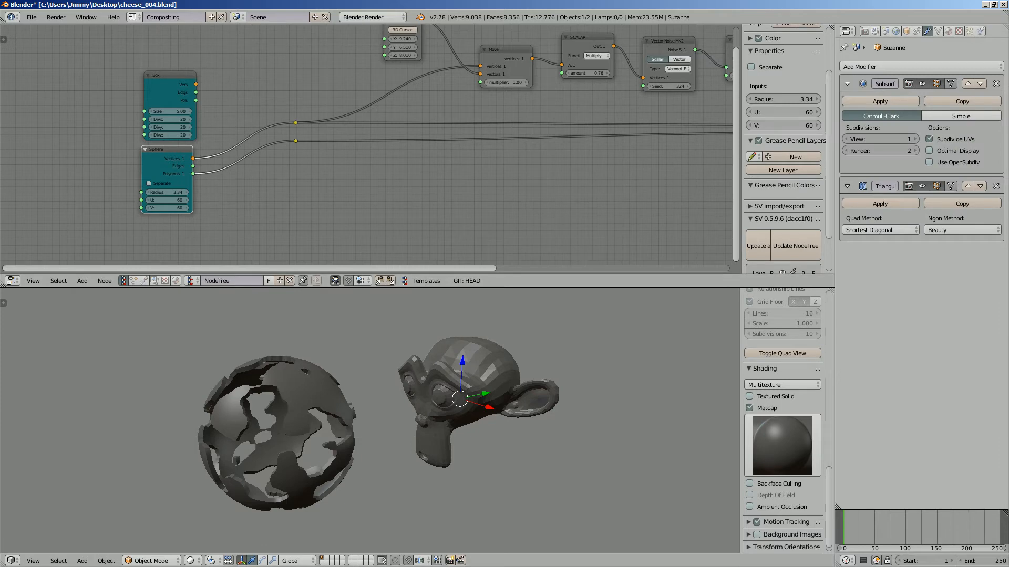
click(880, 101)
click(880, 101)
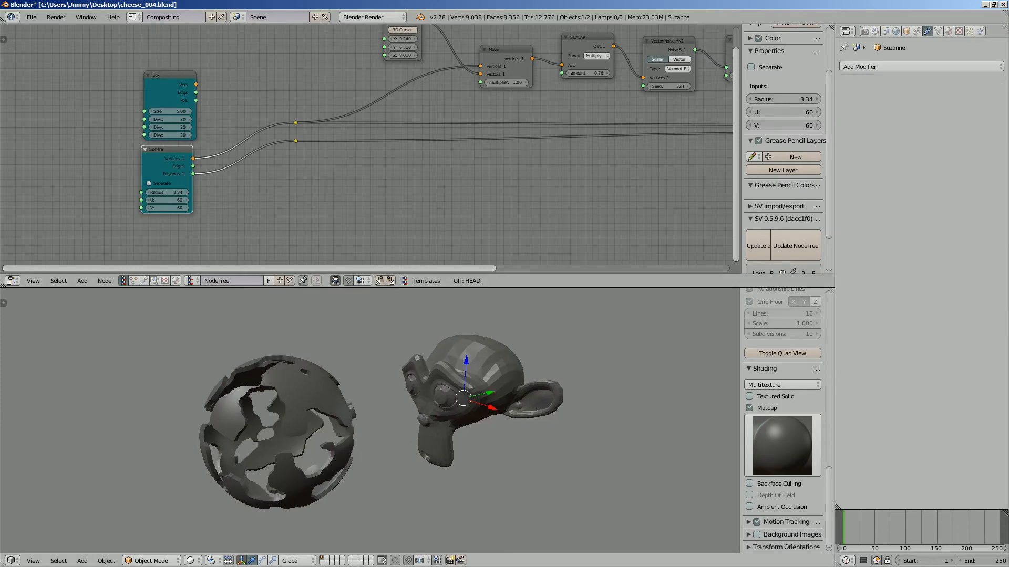
Step: Convert the monkey to a Dual Mesh with Tissue Tools and save the file
key(t)
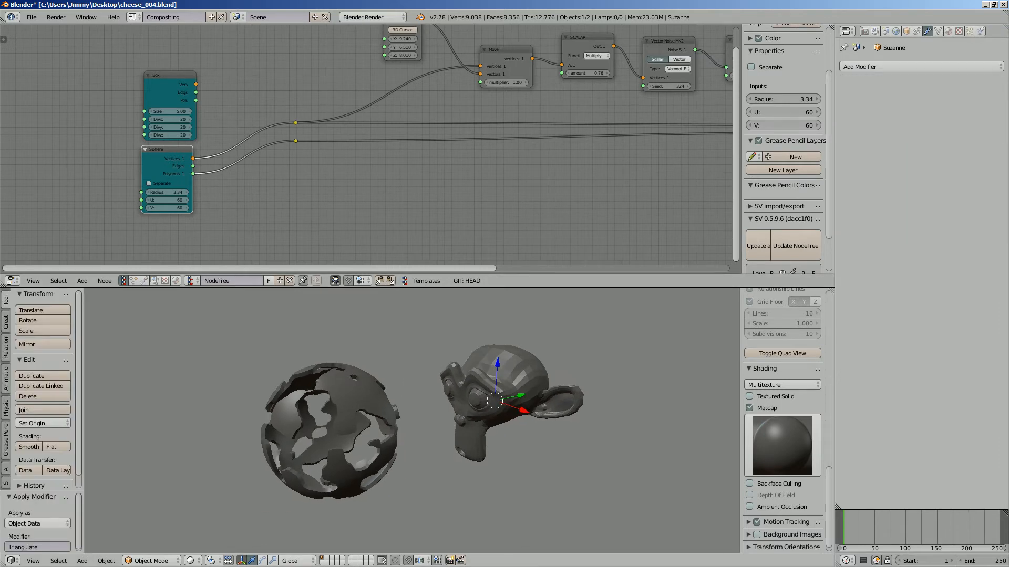
scroll(42, 394, down, 1)
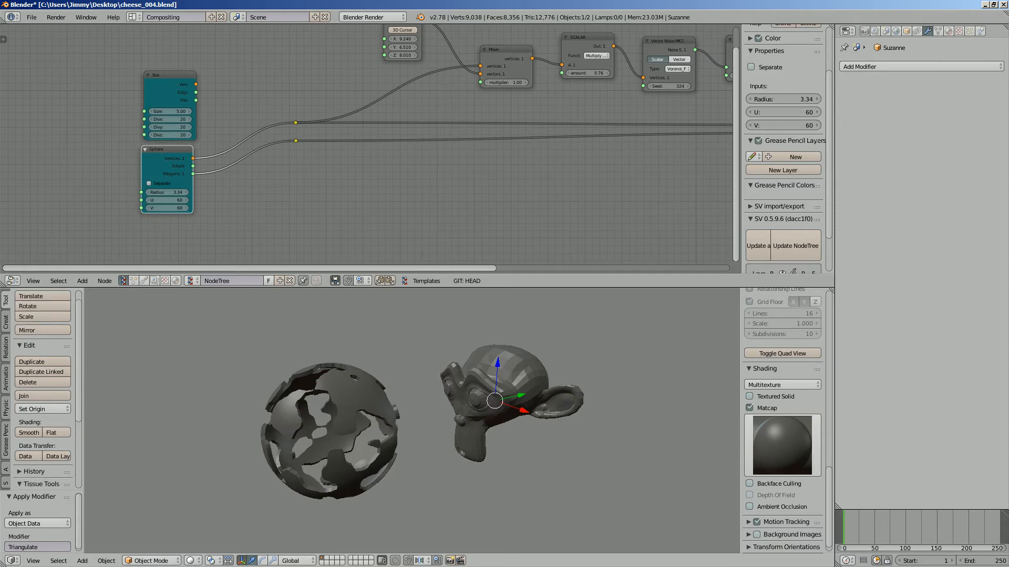
scroll(43, 430, down, 6)
click(43, 402)
middle_drag(226, 412, 212, 415)
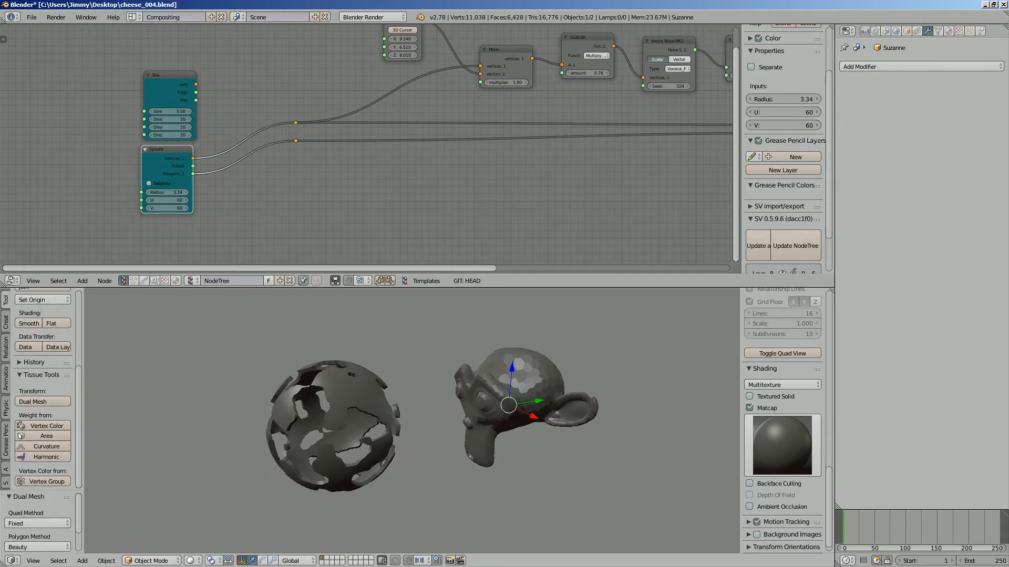
scroll(462, 421, up, 3)
mouse_move(463, 421)
middle_down()
mouse_move(410, 446)
mouse_move(505, 447)
mouse_move(456, 436)
middle_up()
key(ctrl+s)
key(Return)
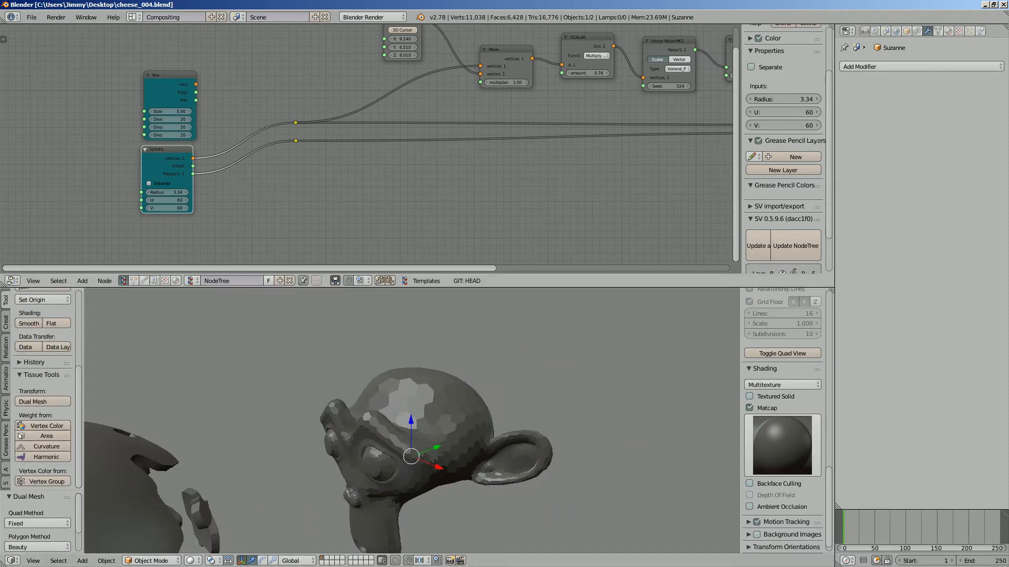
Step: Add an Objects in mk3 node below the Sphere node
scroll(393, 150, down, 3)
middle_drag(274, 190, 296, 154)
key(alt+space)
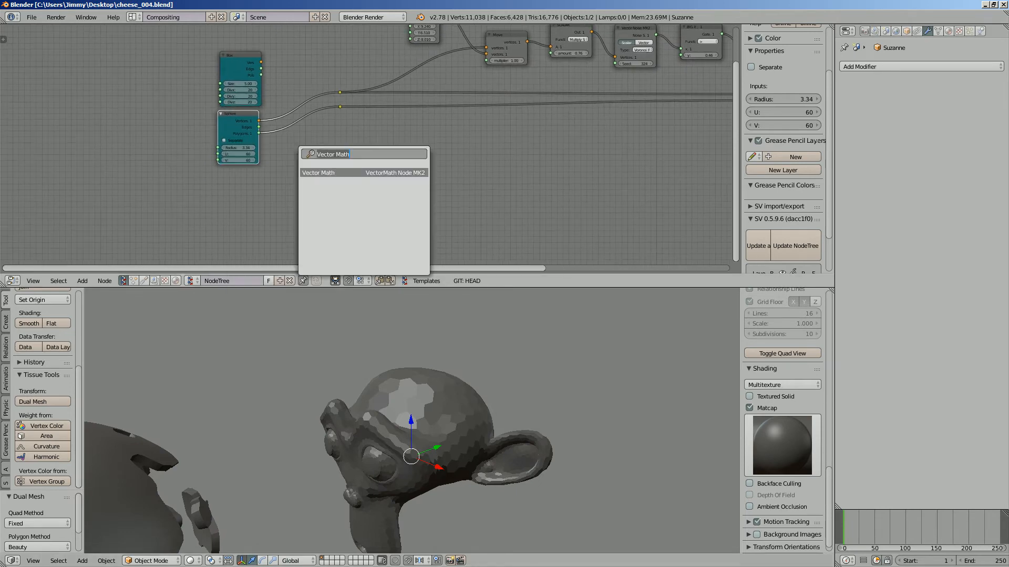
text(objects in)
key(Return)
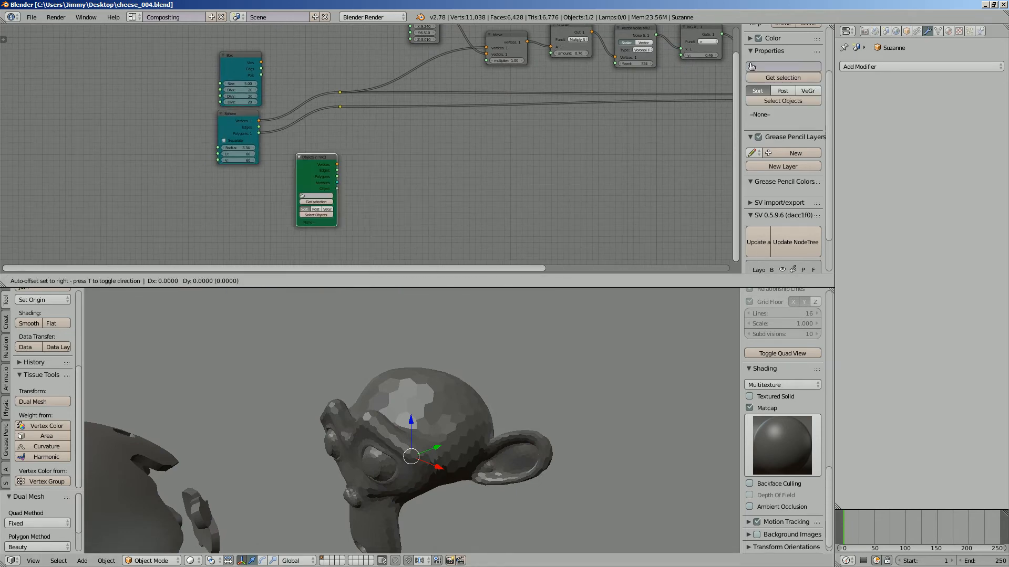
click(296, 154)
Step: Load the selected monkey into the Objects in node and link its vertices and polygons to the two reroute points
scroll(357, 172, up, 6)
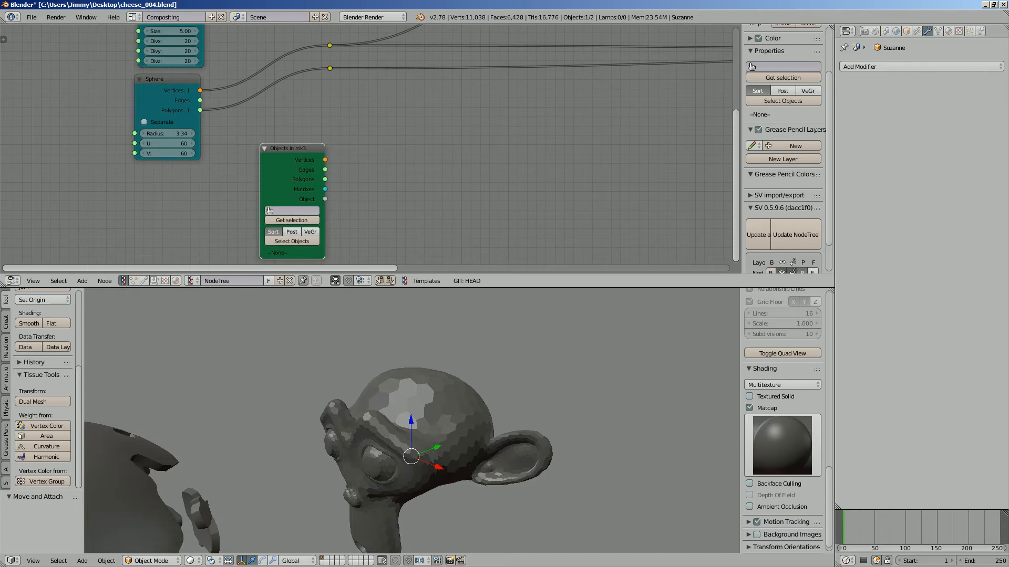
drag(357, 287, 357, 325)
drag(288, 176, 262, 143)
scroll(368, 163, up, 2)
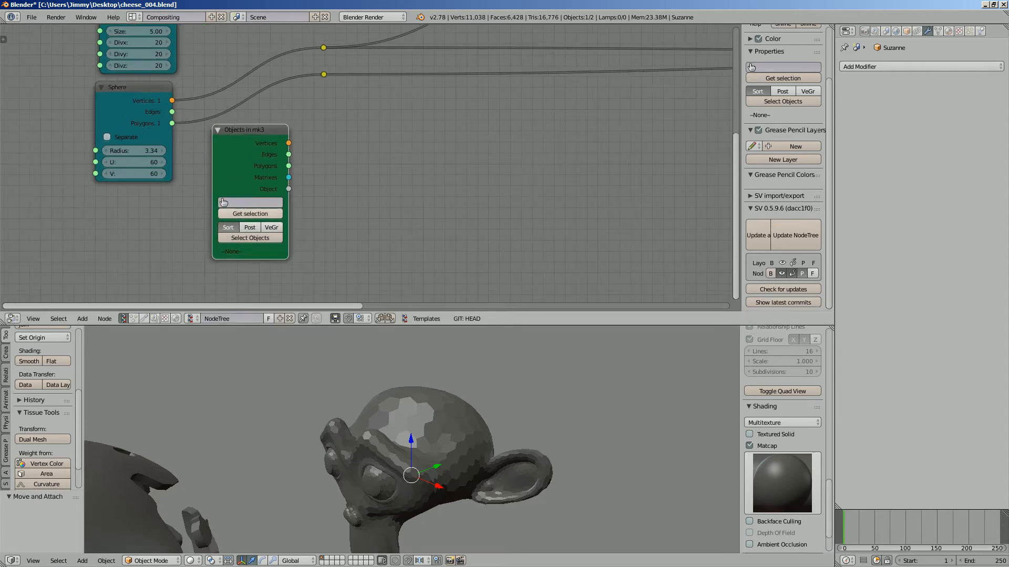
scroll(366, 184, down, 2)
middle_drag(366, 184, 363, 209)
scroll(362, 210, up, 1)
click(256, 238)
drag(291, 173, 324, 110)
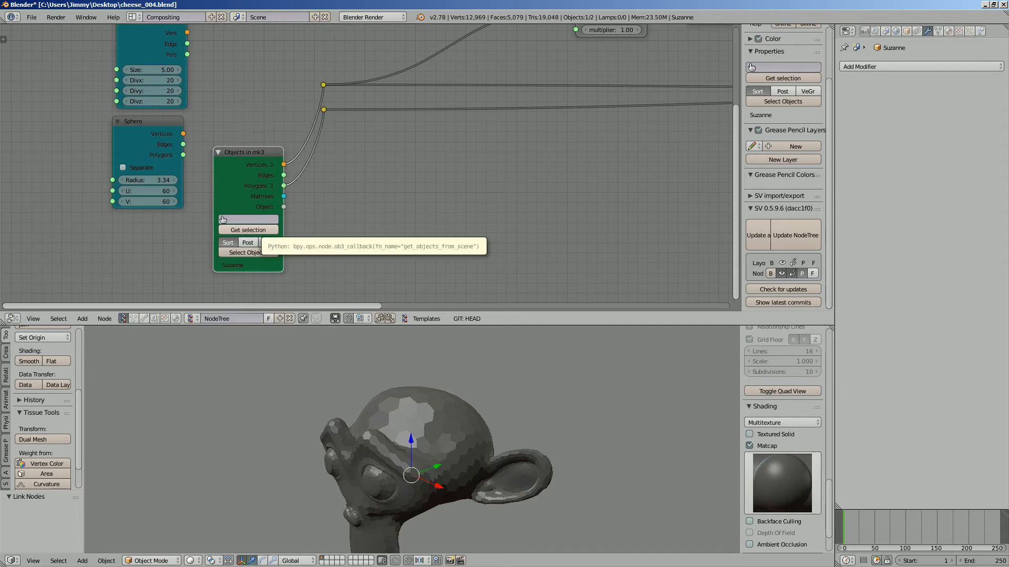
Step: Reload the selected monkey into the Objects in mk3 node and enable its Post option
click(249, 230)
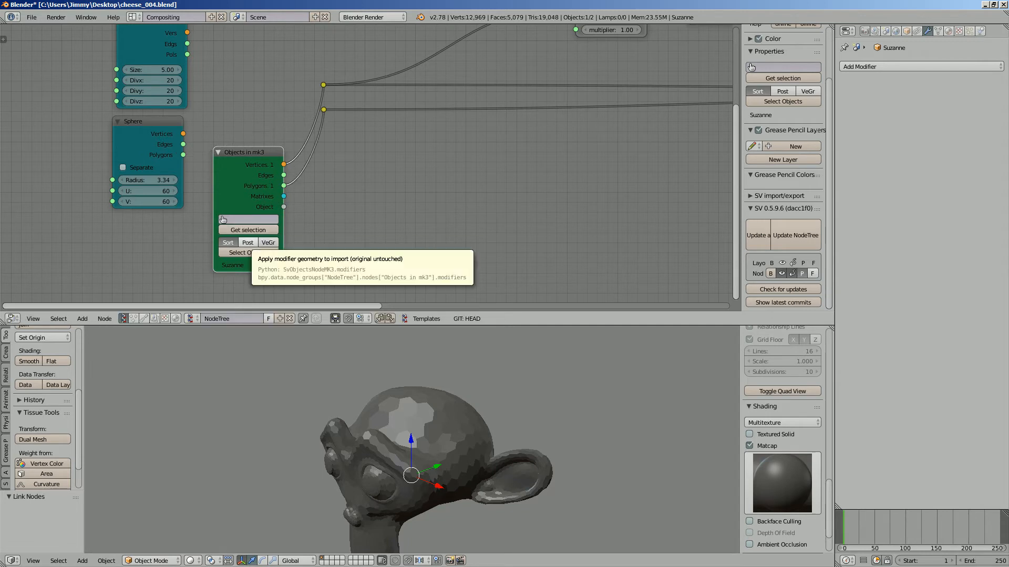
click(247, 242)
scroll(412, 439, down, 5)
middle_drag(412, 440, 481, 432)
key(KP_1)
scroll(412, 439, up, 2)
mouse_move(412, 439)
middle_down()
mouse_move(446, 441)
mouse_move(336, 440)
mouse_move(389, 434)
mouse_move(394, 394)
mouse_move(426, 444)
middle_up()
scroll(388, 439, down, 2)
scroll(336, 441, up, 3)
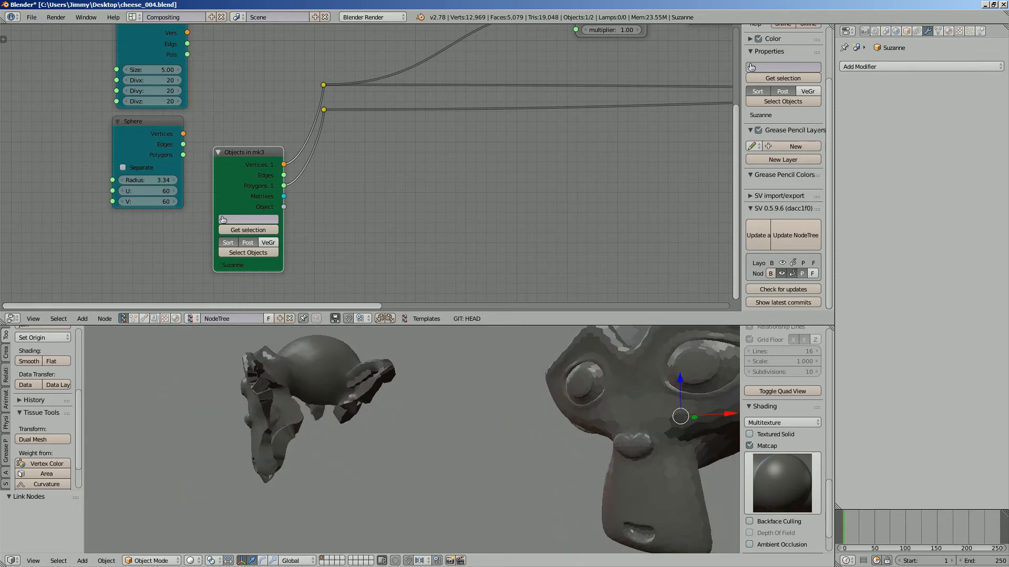
Step: Select the generated Alpha_0 mesh and add a Matrix Apply (verts) node beside the Objects in node
right_click(352, 373)
scroll(363, 399, down, 3)
middle_drag(378, 409, 349, 410)
middle_drag(377, 174, 376, 183)
key(shift+a)
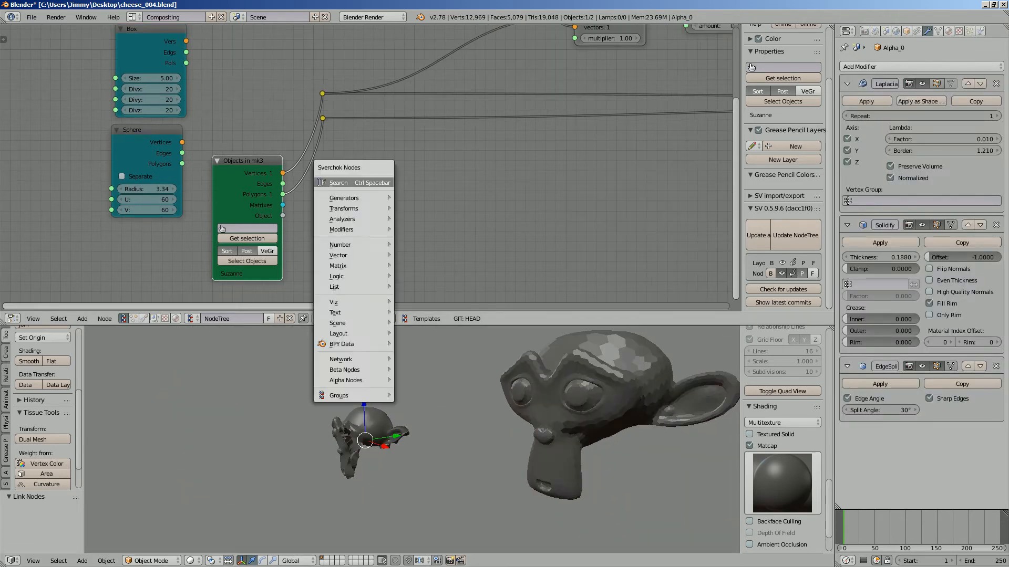
click(376, 182)
text(appl)
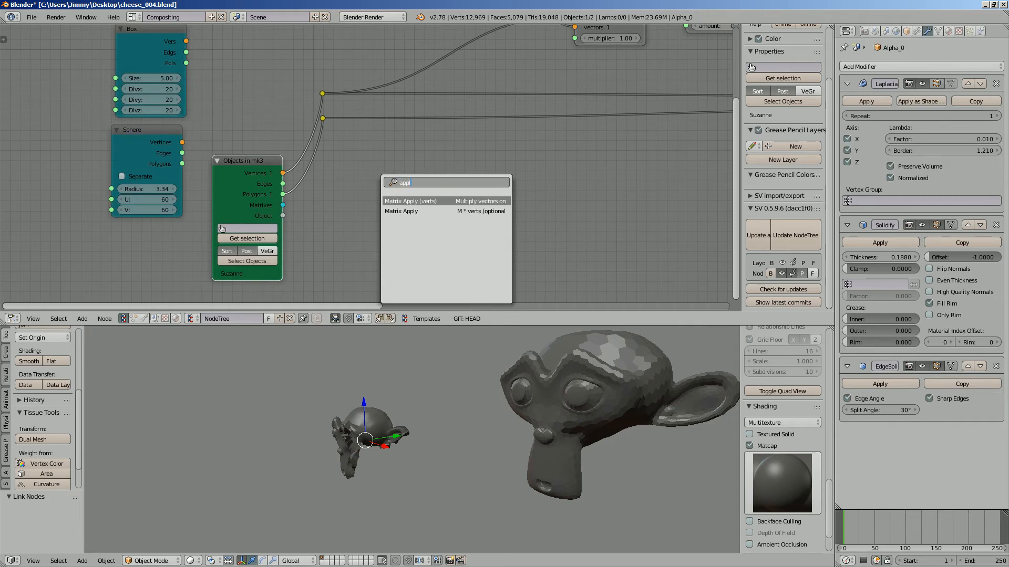
key(Return)
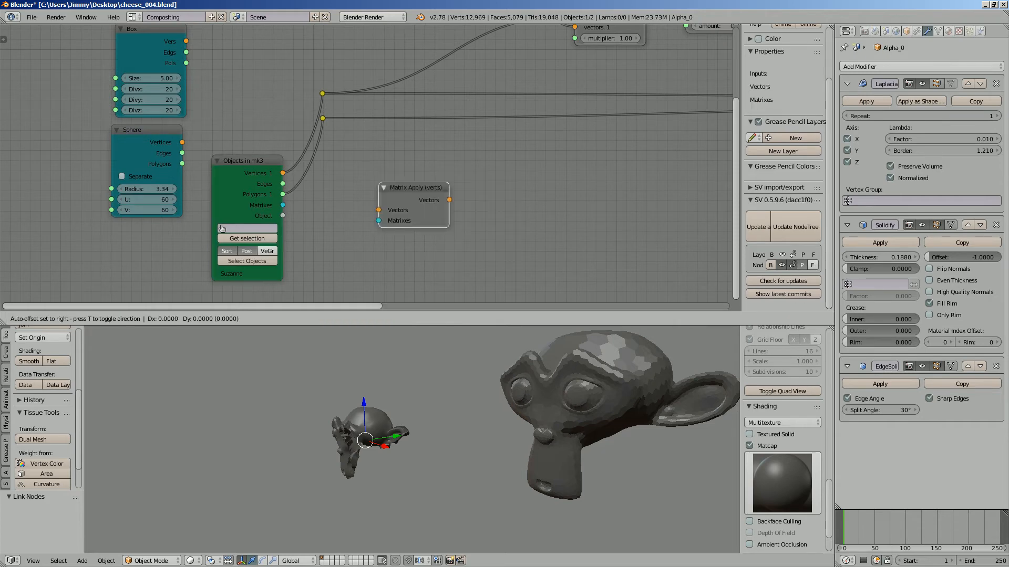
click(378, 183)
Step: Link the Objects in vertices and matrixes into Matrix Apply, and its vectors output to the upper reroute point
drag(282, 172, 300, 175)
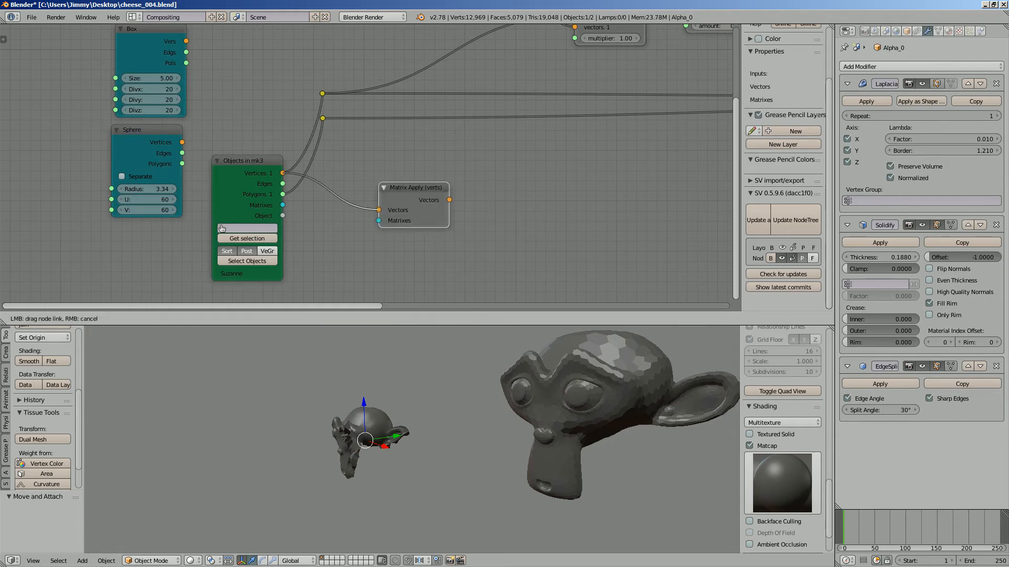
drag(379, 209, 378, 209)
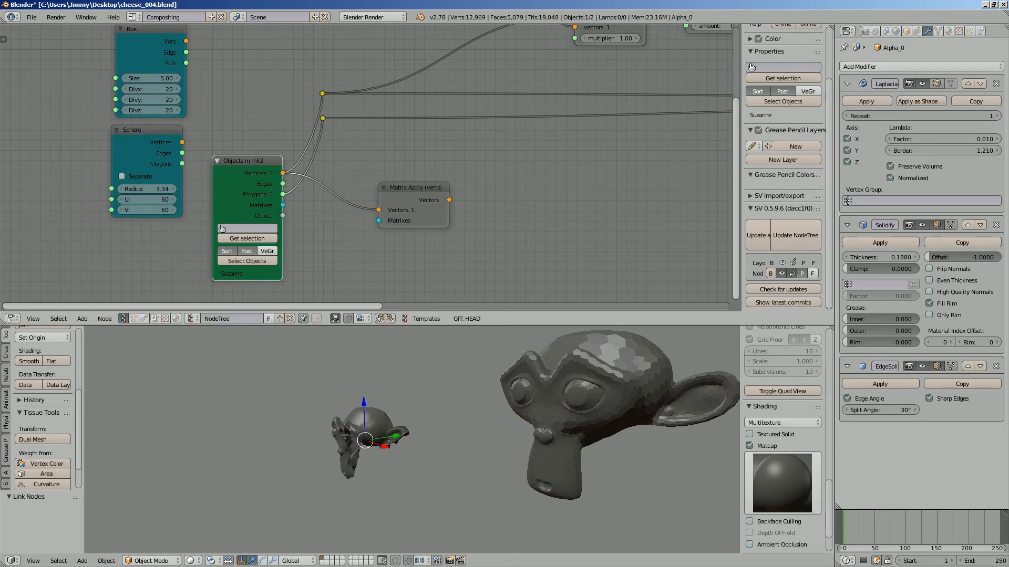
drag(283, 205, 312, 205)
drag(378, 220, 378, 220)
drag(449, 200, 407, 119)
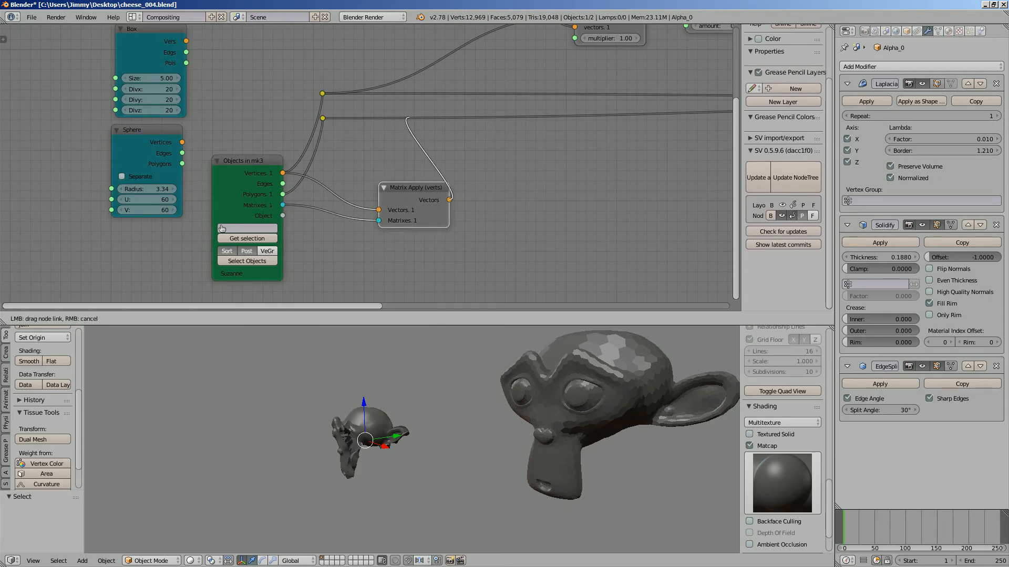
drag(323, 94, 322, 93)
Step: Select the source monkey Suzanne and move it freely in the 3D view
middle_drag(420, 420, 489, 439)
right_click(473, 426)
key(KP_Decimal)
scroll(473, 426, up, 2)
key(g)
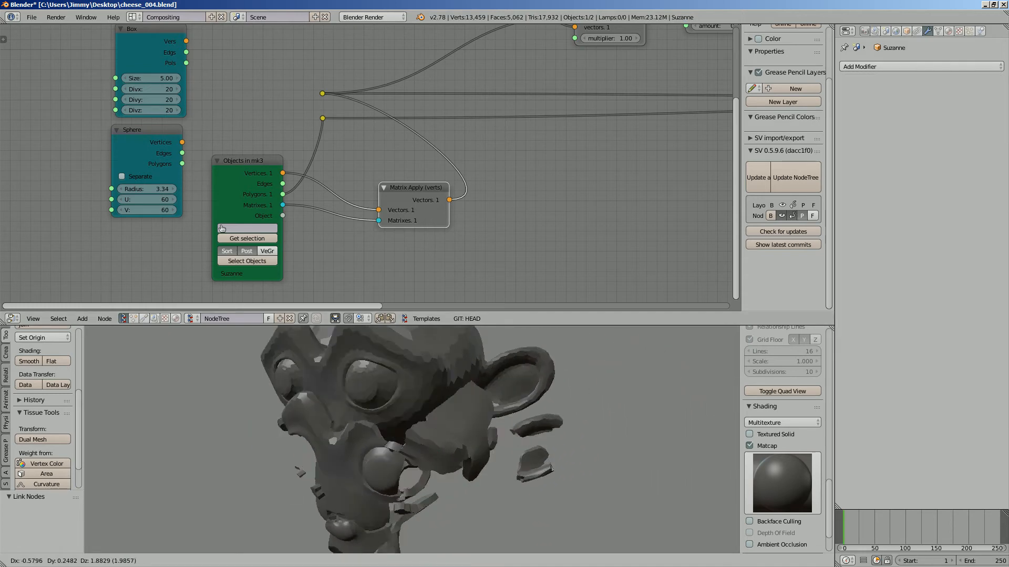
click(439, 420)
right_click(439, 421)
Step: Send the source monkey to layer 2 and save the file over cheese_004.blend
scroll(439, 421, down, 3)
right_click(426, 431)
middle_drag(420, 431, 437, 397)
key(m)
key(2)
key(ctrl+s)
key(Return)
Step: Select the generated Alpha_0 mesh and save the file again
shift+middle_drag(397, 467, 411, 428)
middle_drag(389, 439, 500, 440)
right_click(410, 439)
scroll(410, 439, up, 3)
key(ctrl+s)
key(Return)
scroll(436, 437, down, 2)
key(ctrl+s)
key(Return)
Step: Try a multiplier of 0.94 on the Move node
middle_drag(462, 163, 271, 275)
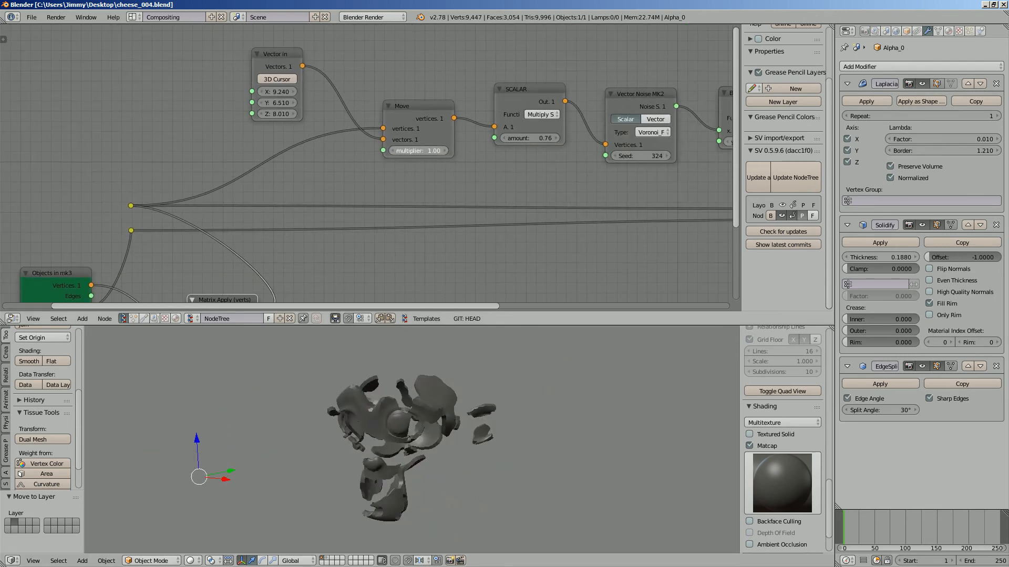
drag(417, 151, 408, 151)
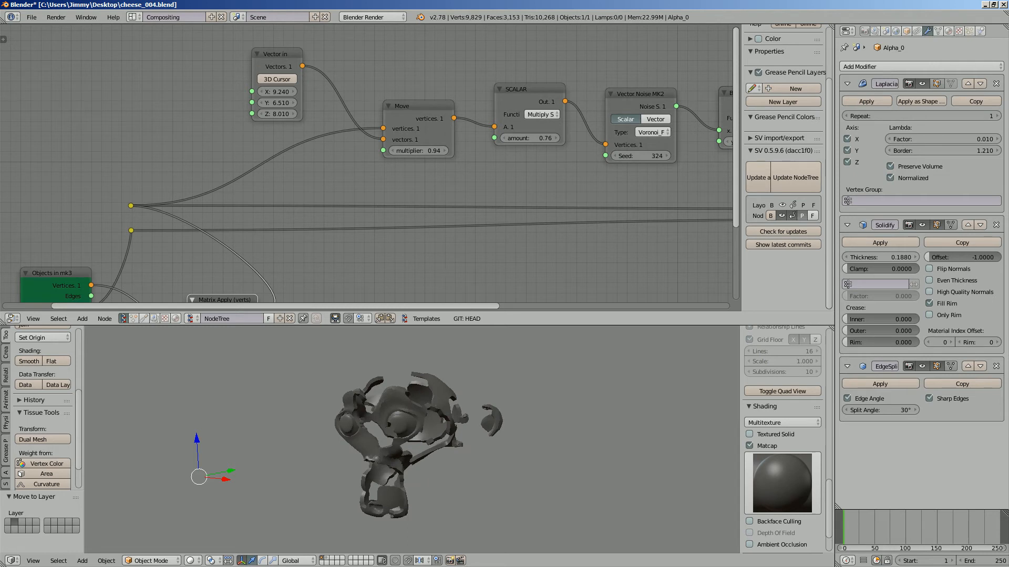
key(Return)
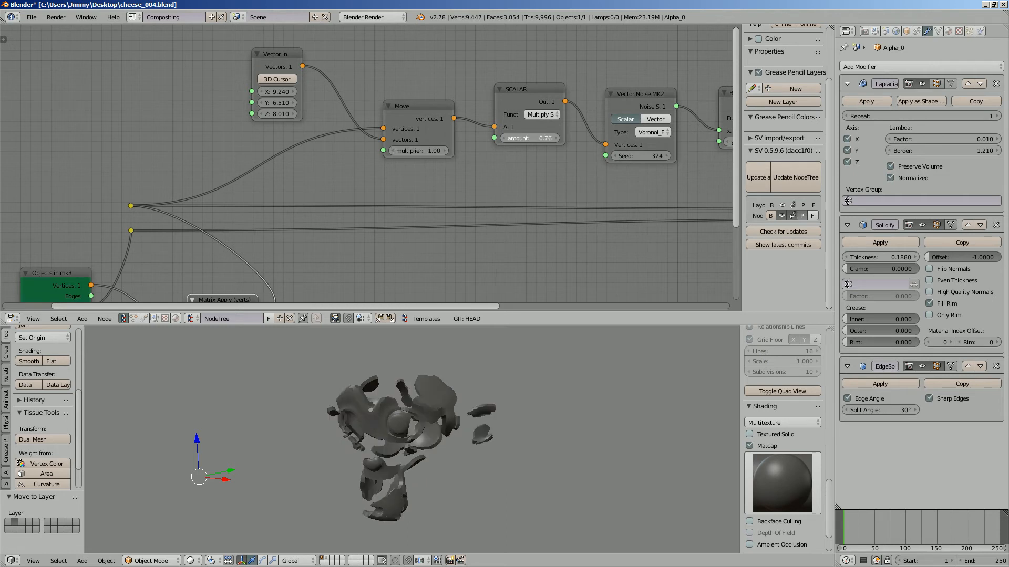
Step: Set the SCALAR node's amount to 0.70 and save the file
drag(531, 138, 502, 139)
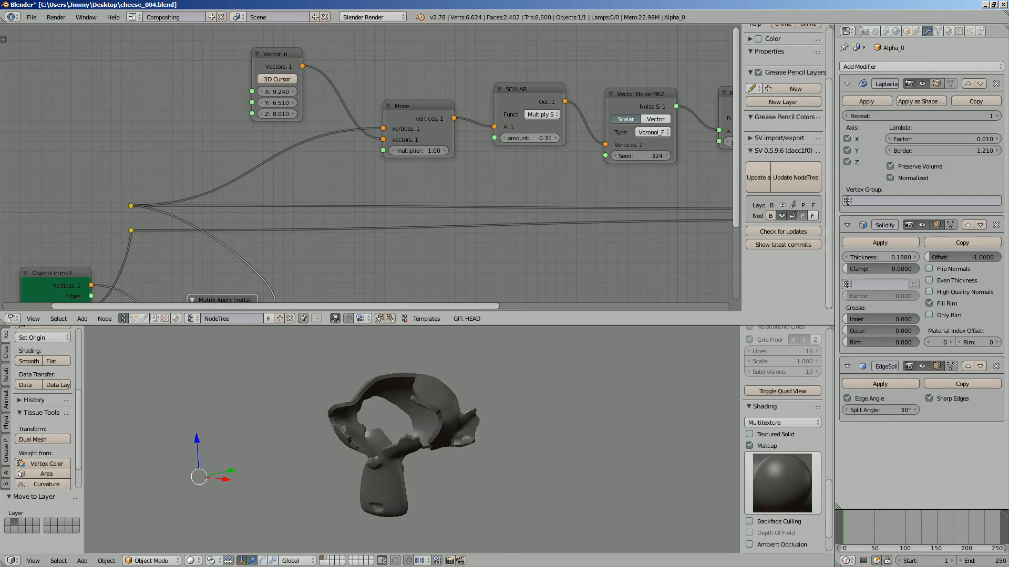
mouse_move(399, 447)
middle_down()
mouse_move(473, 432)
mouse_move(400, 428)
middle_up()
key(Return)
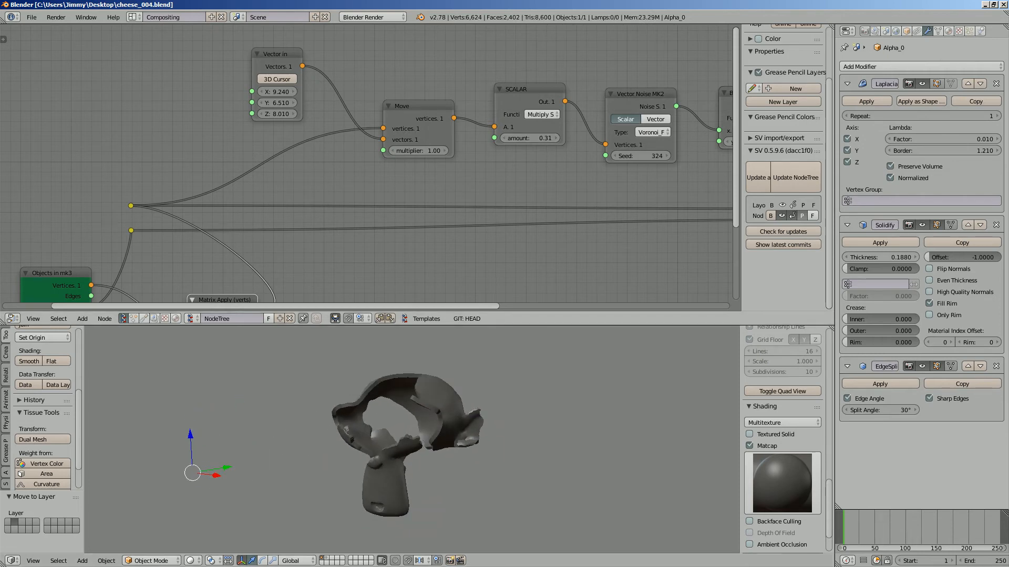
drag(529, 138, 550, 139)
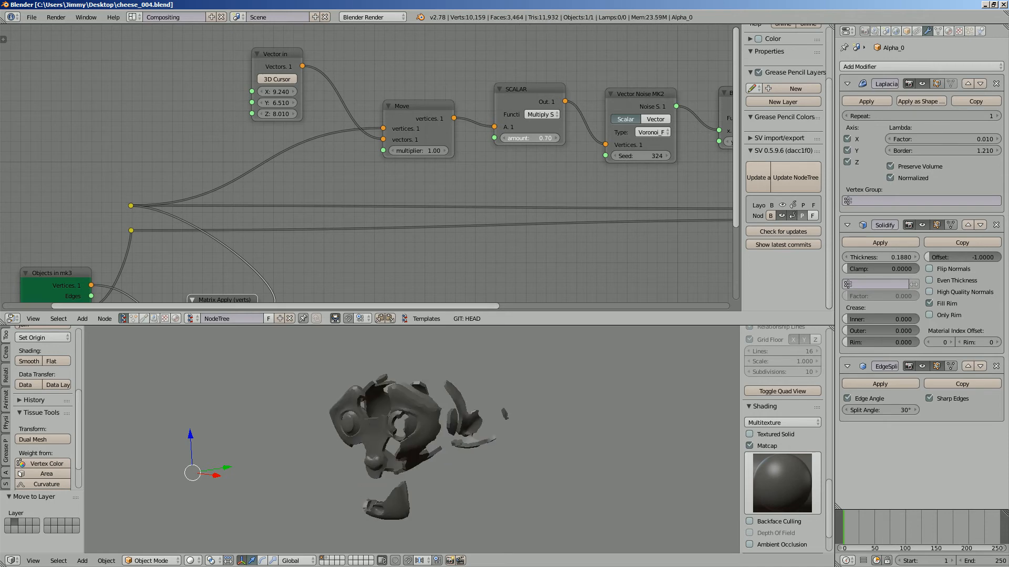
middle_drag(425, 505, 578, 473)
key(ctrl+s)
key(Return)
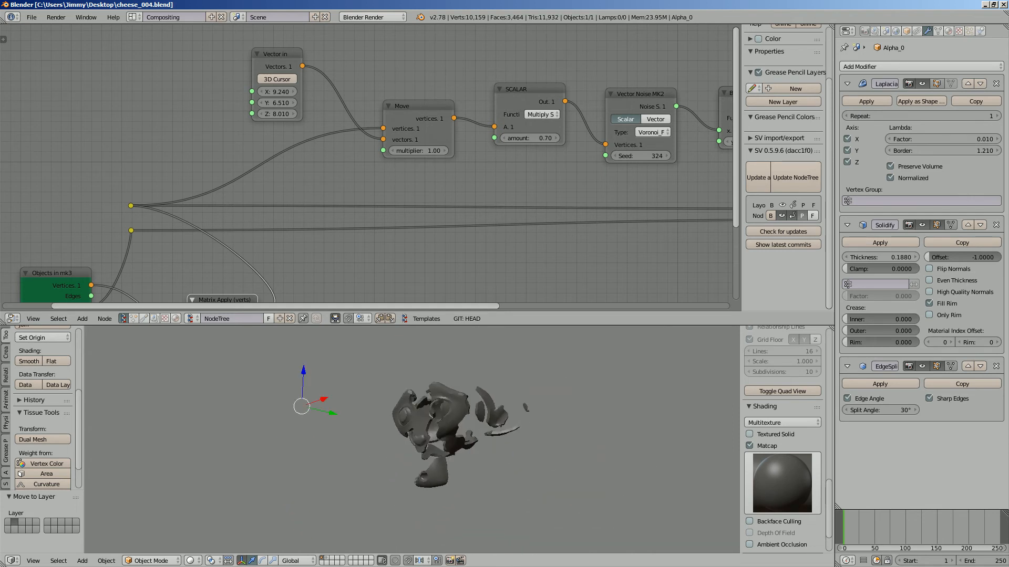
Step: Set the Vector Noise MK2 node's seed to 351 and save the file
middle_drag(551, 220, 419, 225)
drag(506, 160, 520, 160)
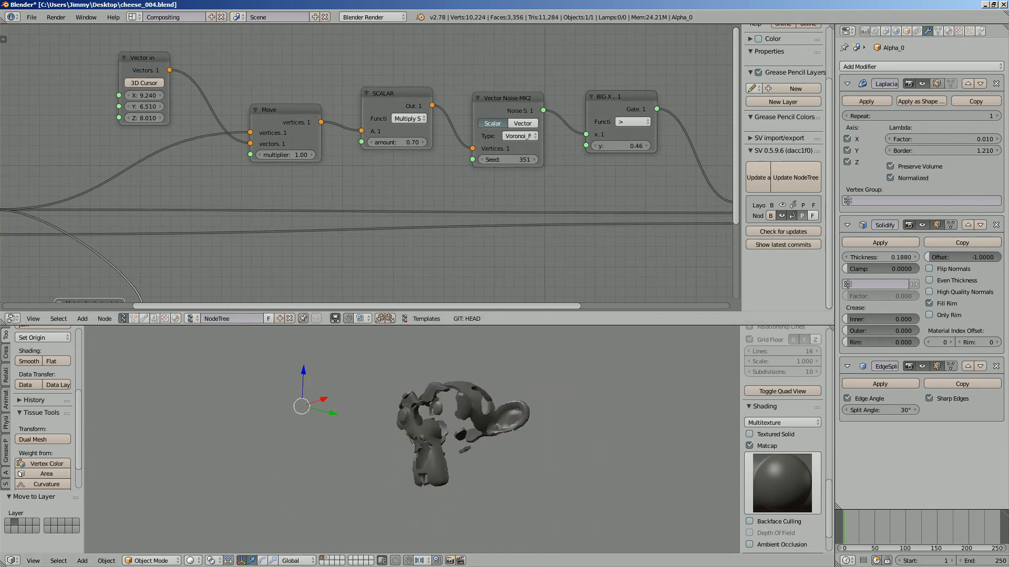
middle_drag(531, 425, 404, 416)
key(ctrl+s)
click(489, 466)
scroll(488, 467, up, 5)
scroll(444, 421, down, 5)
scroll(444, 421, up, 3)
key(ctrl+s)
click(378, 421)
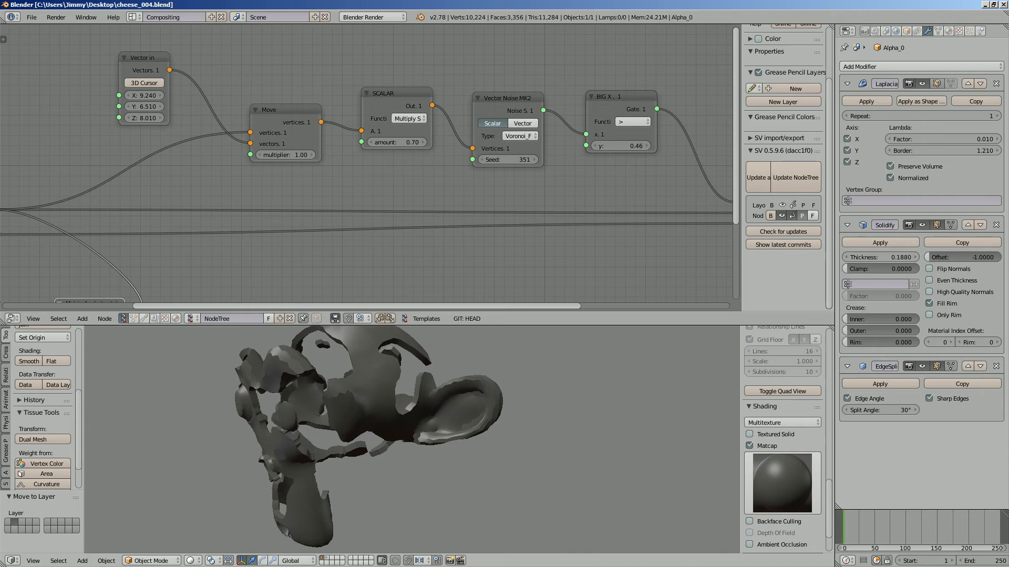
middle_drag(403, 416, 431, 423)
scroll(489, 420, down, 1)
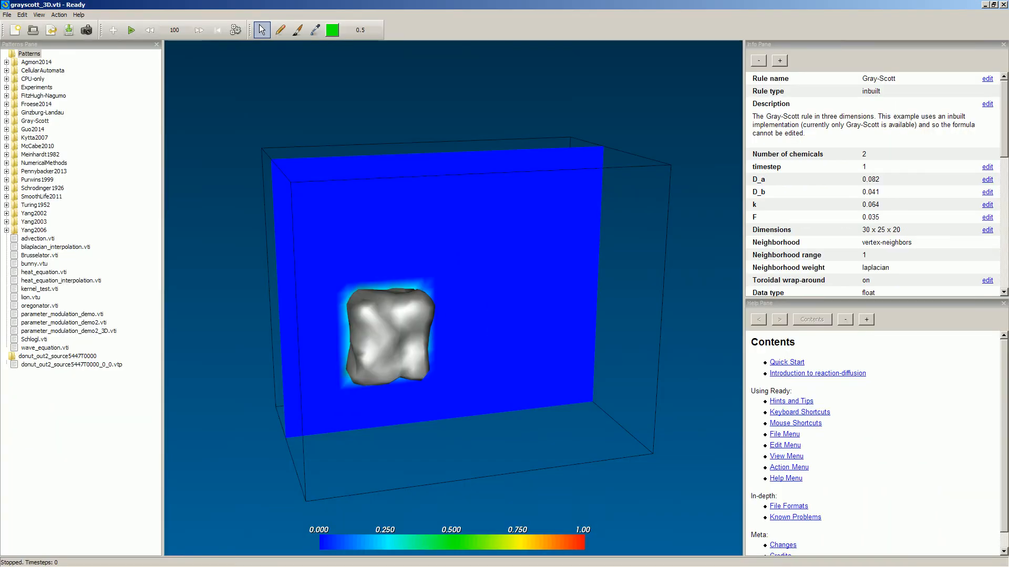
Step: Switch to Ready, run the grayscott_3D.vti reaction-diffusion simulation and stop it
drag(452, 299, 508, 309)
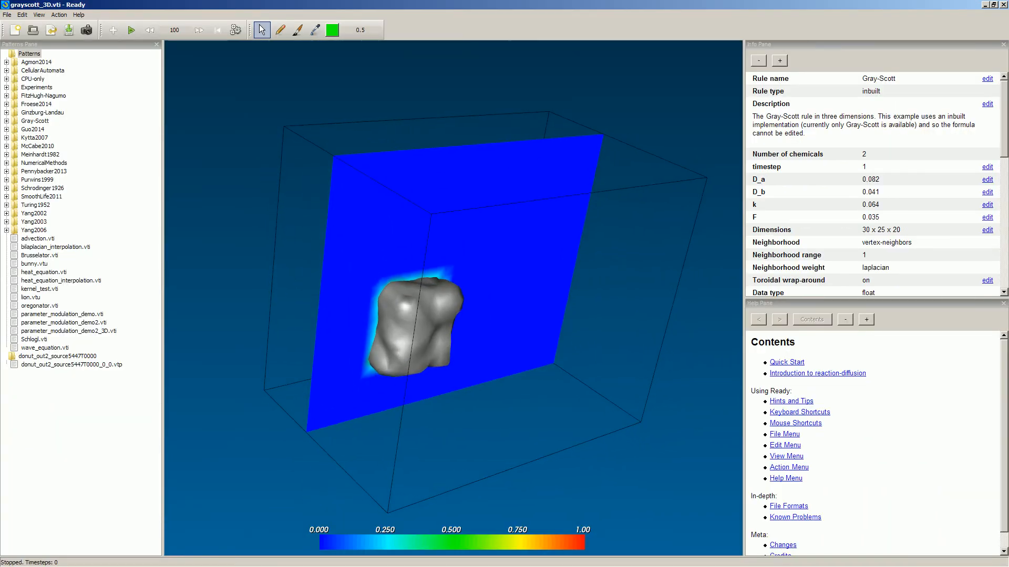
click(131, 30)
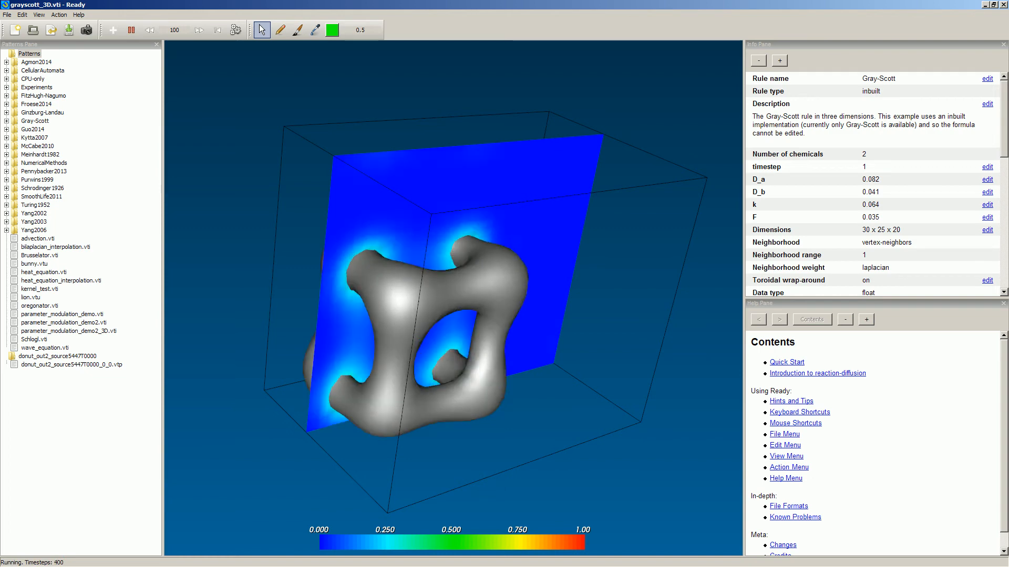
middle_drag(452, 300, 439, 317)
drag(451, 315, 302, 349)
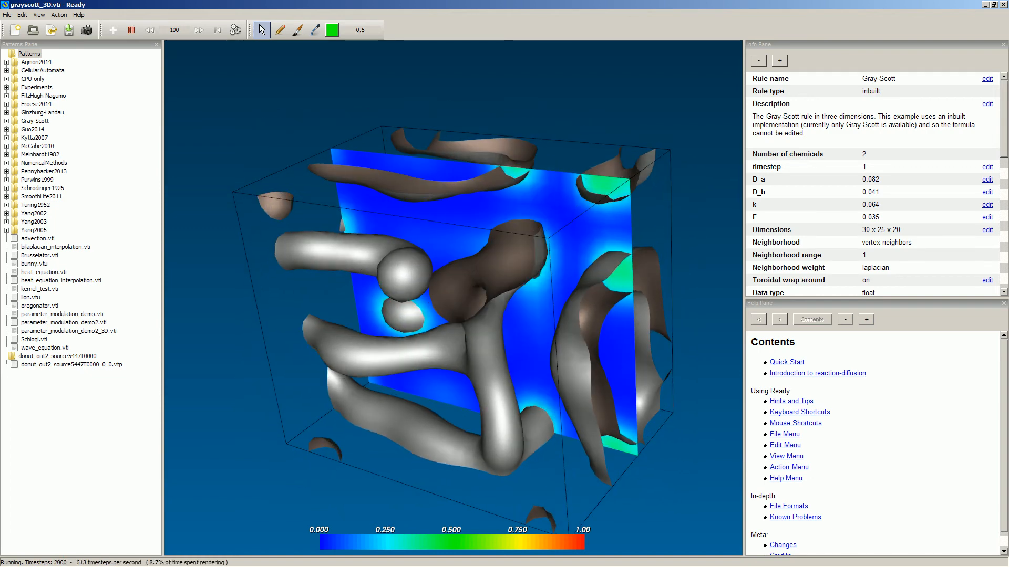
click(131, 30)
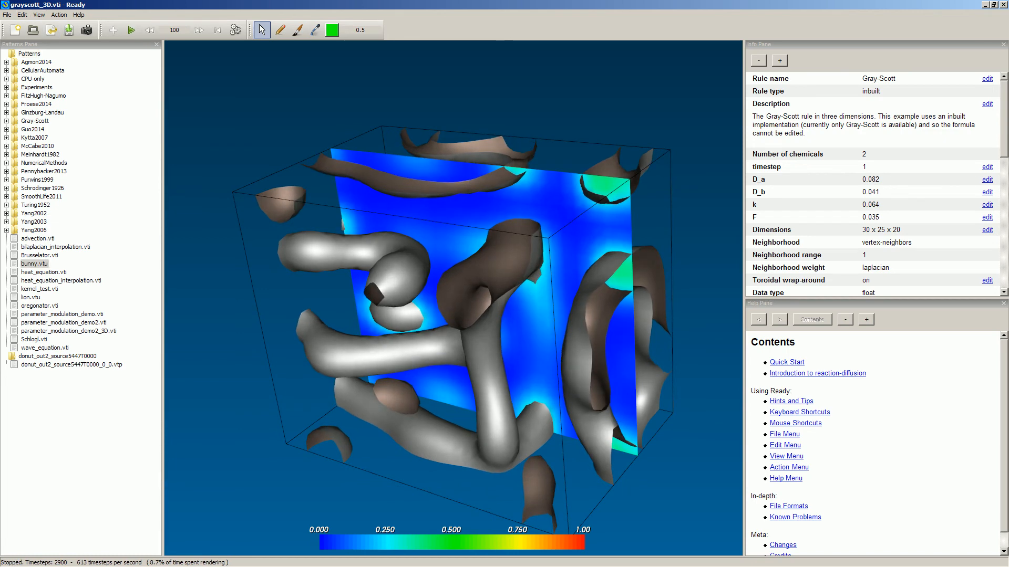
Step: Open the bunny.vtu pattern and run its Gray-Scott simulation on the bunny surface
click(34, 264)
drag(451, 315, 402, 316)
click(131, 30)
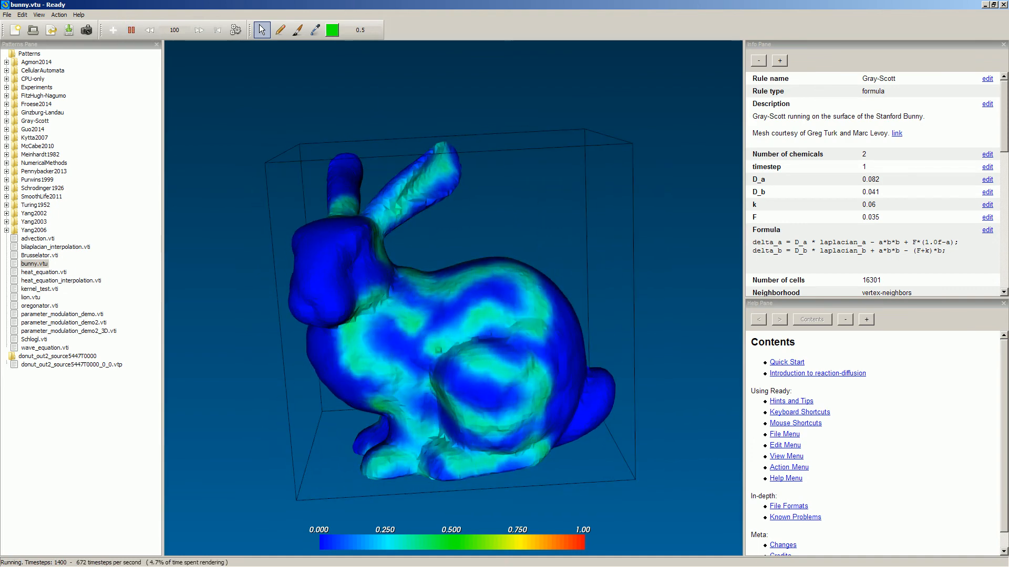
drag(441, 316, 463, 307)
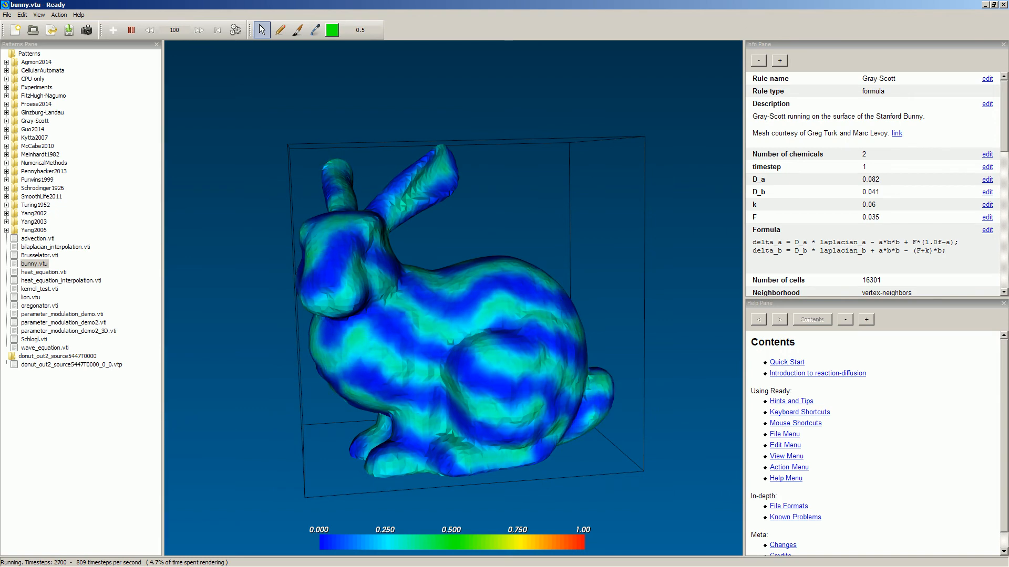
drag(1004, 116, 1004, 152)
drag(457, 315, 468, 324)
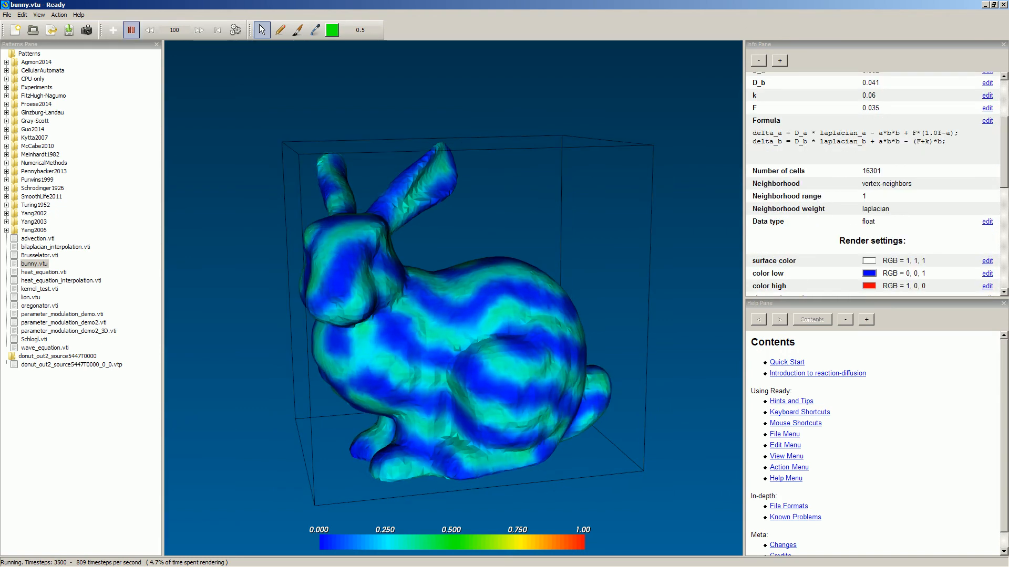
Step: View the About Ready information, highlight the developer names and close it
click(78, 15)
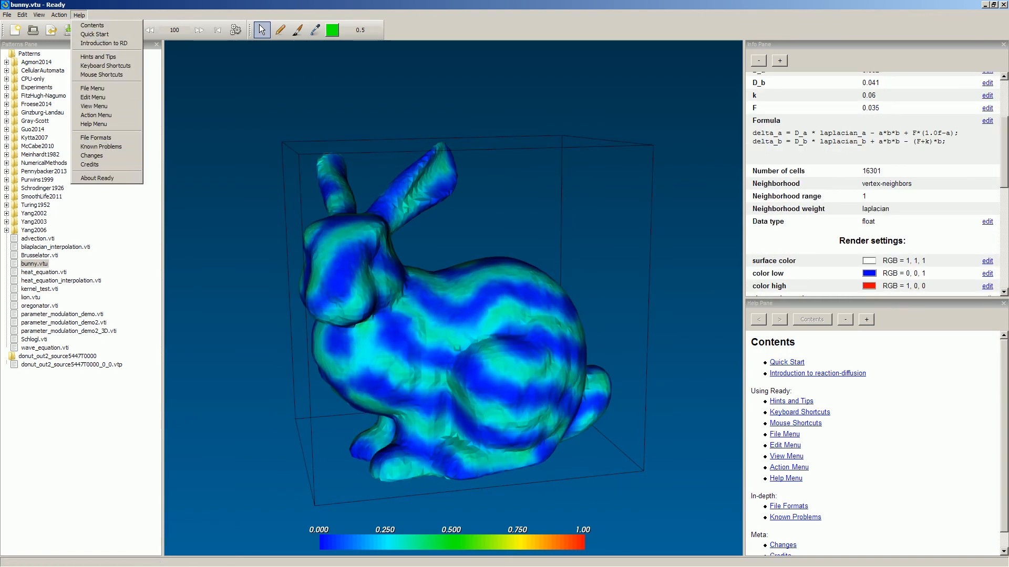
click(97, 178)
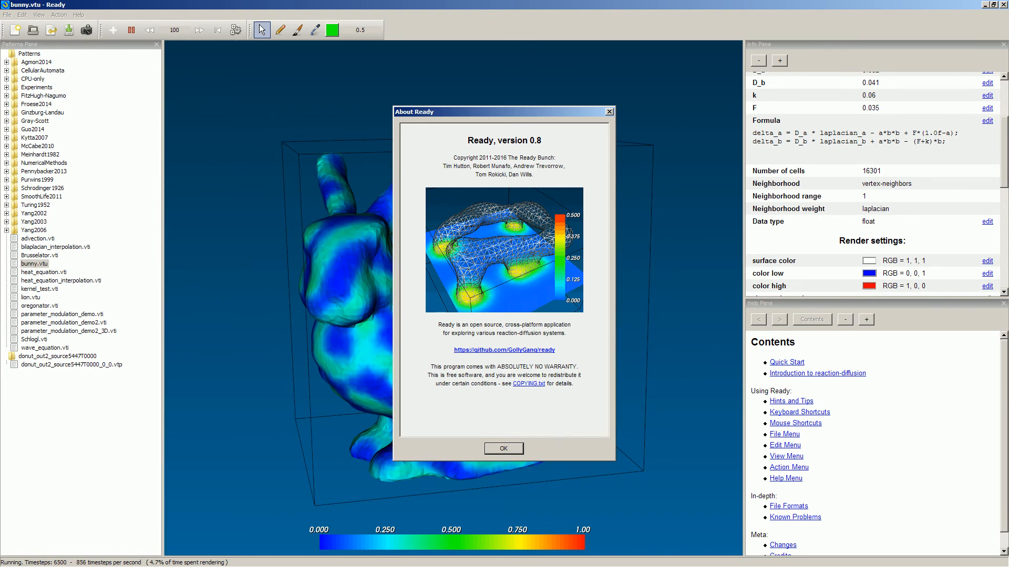
drag(536, 174, 452, 167)
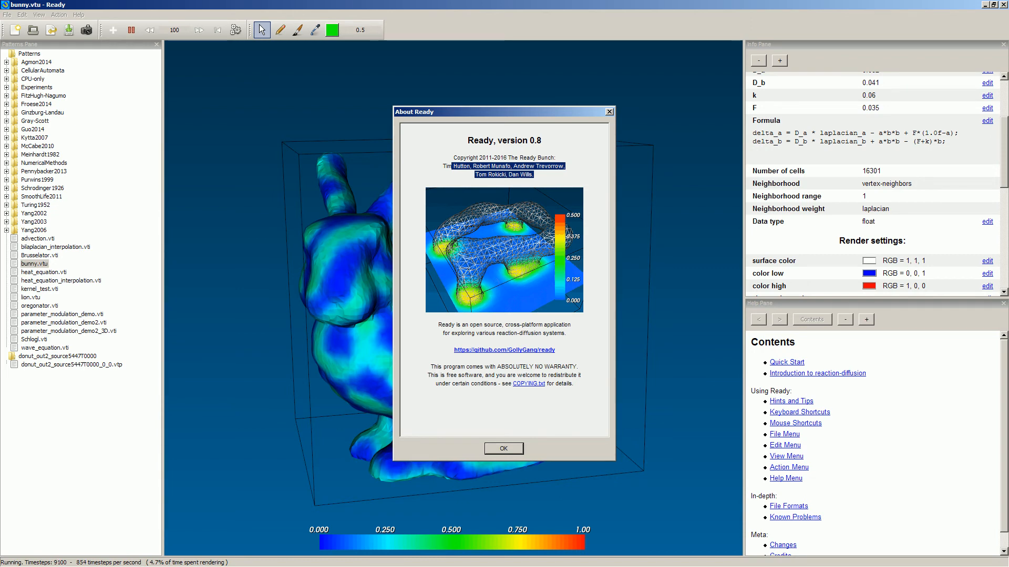
click(503, 449)
Step: Examine the bunny's reaction-diffusion pattern from several angles, and compare it with the perforated monkey and its node tree in Blender
drag(452, 357, 498, 340)
drag(326, 341, 362, 344)
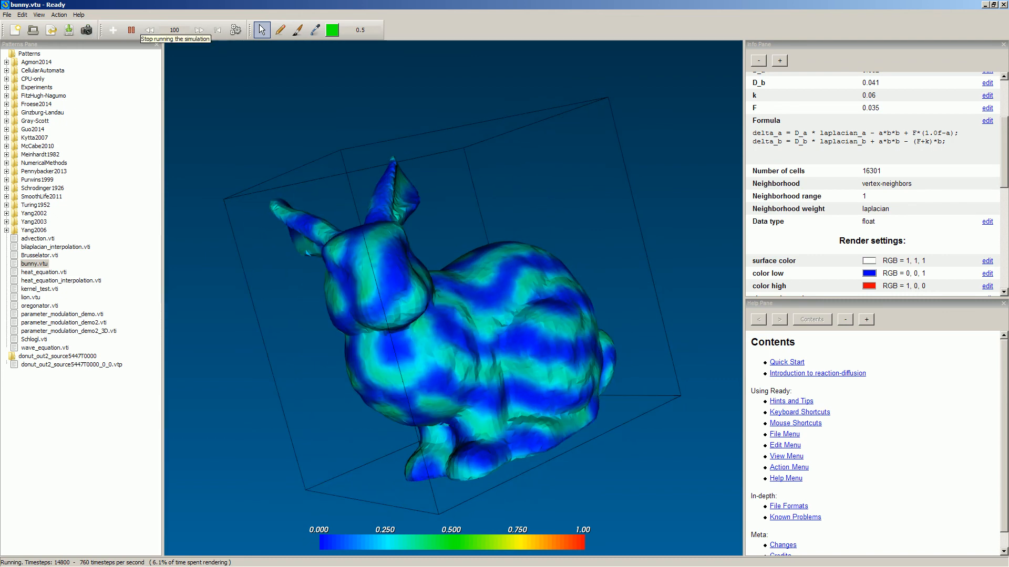
drag(368, 341, 339, 341)
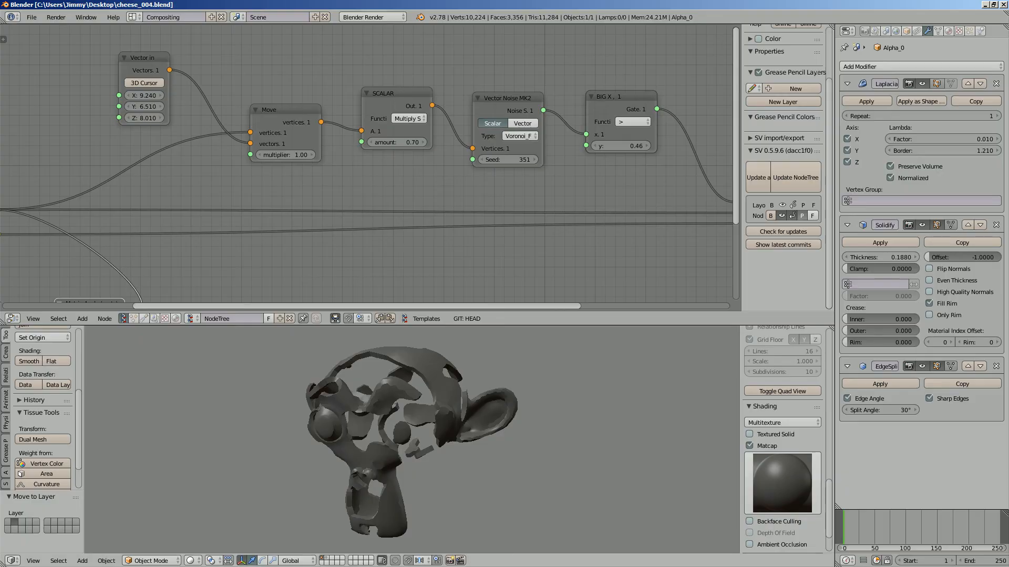
middle_drag(367, 441, 488, 444)
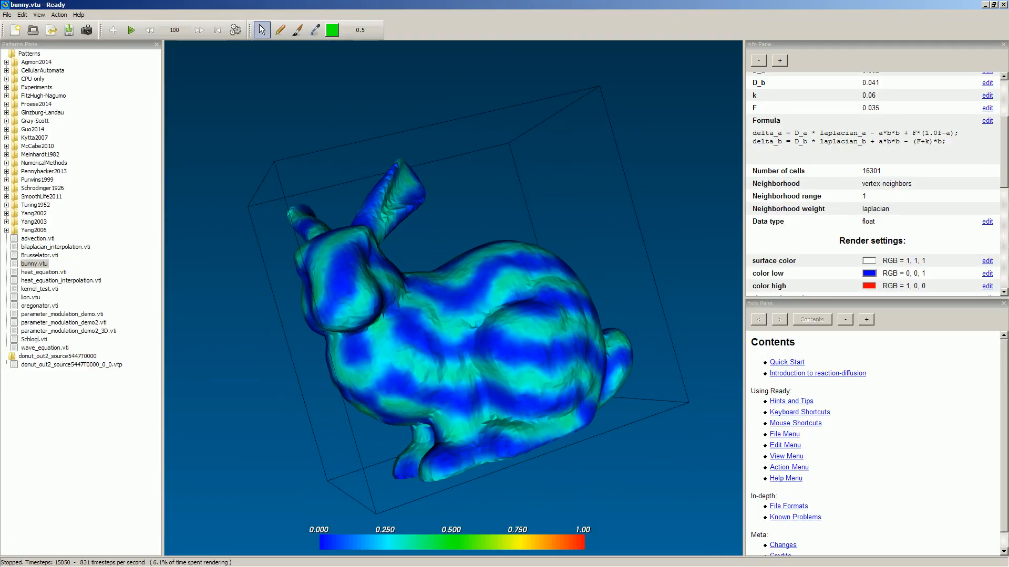
drag(368, 325, 657, 250)
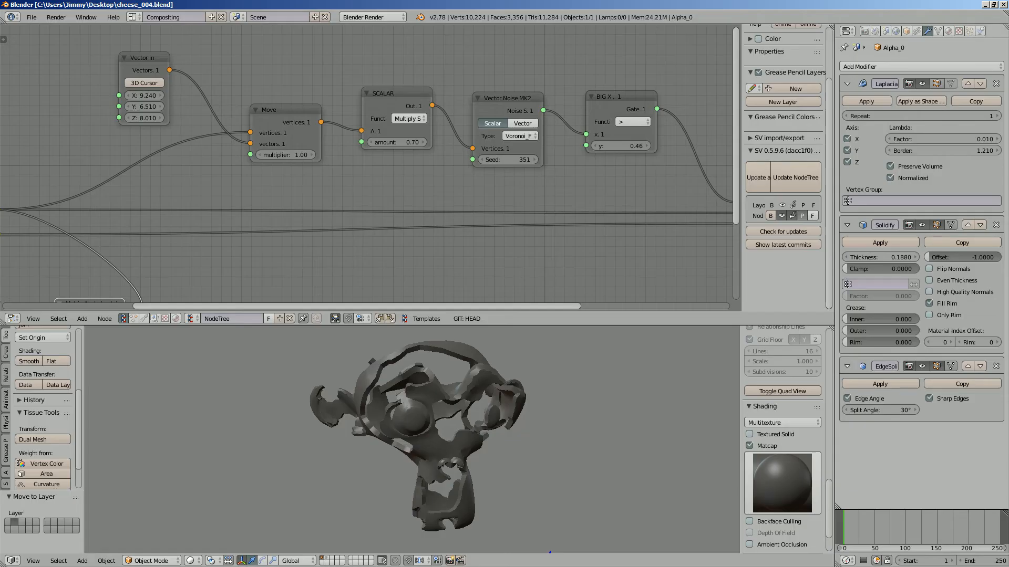
middle_drag(446, 431, 383, 433)
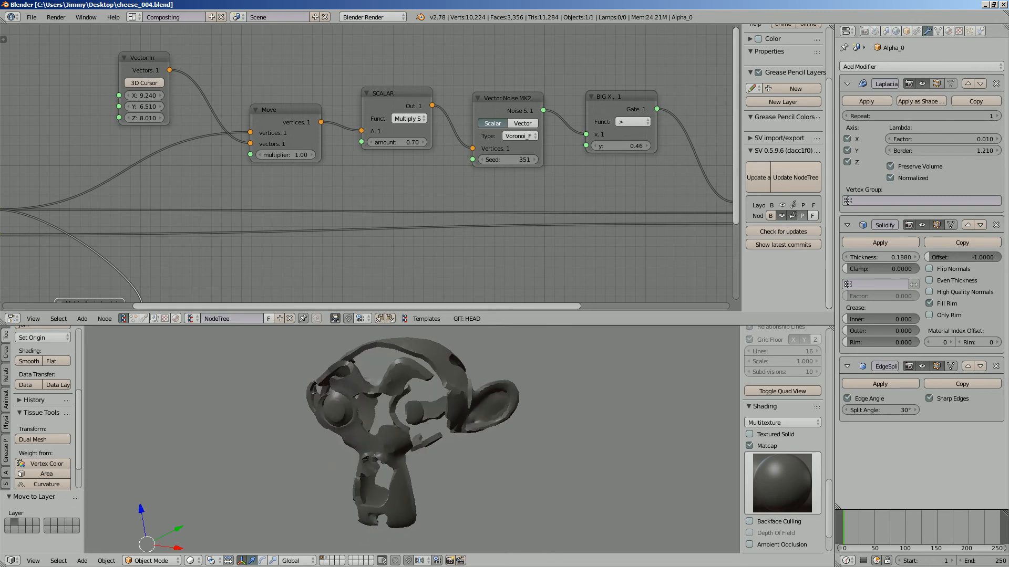
middle_drag(294, 174, 264, 203)
middle_drag(379, 205, 368, 242)
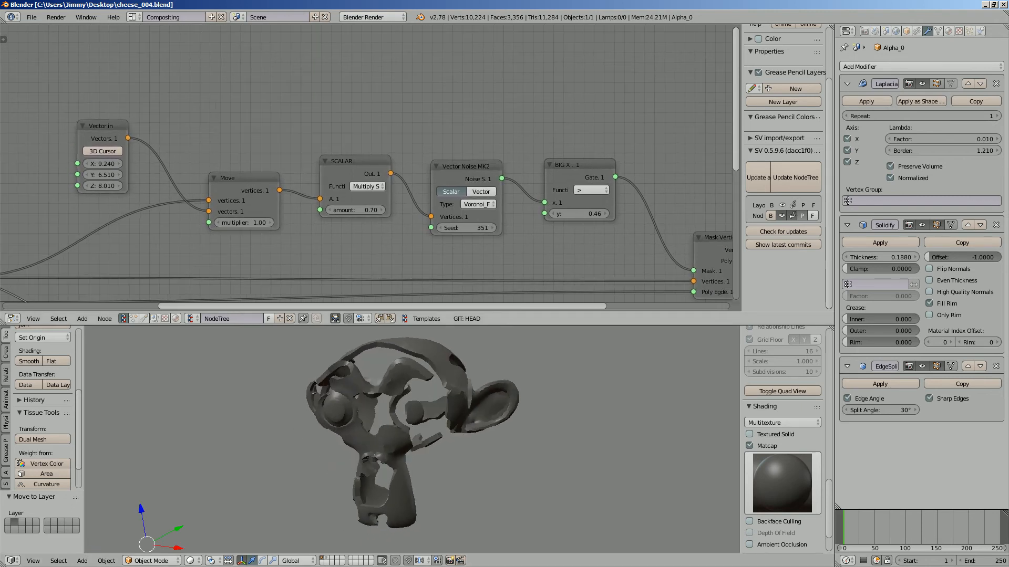
Step: Add a Vector Turbulence node above the Vector Noise MK2 node
key(shift+a)
click(435, 84)
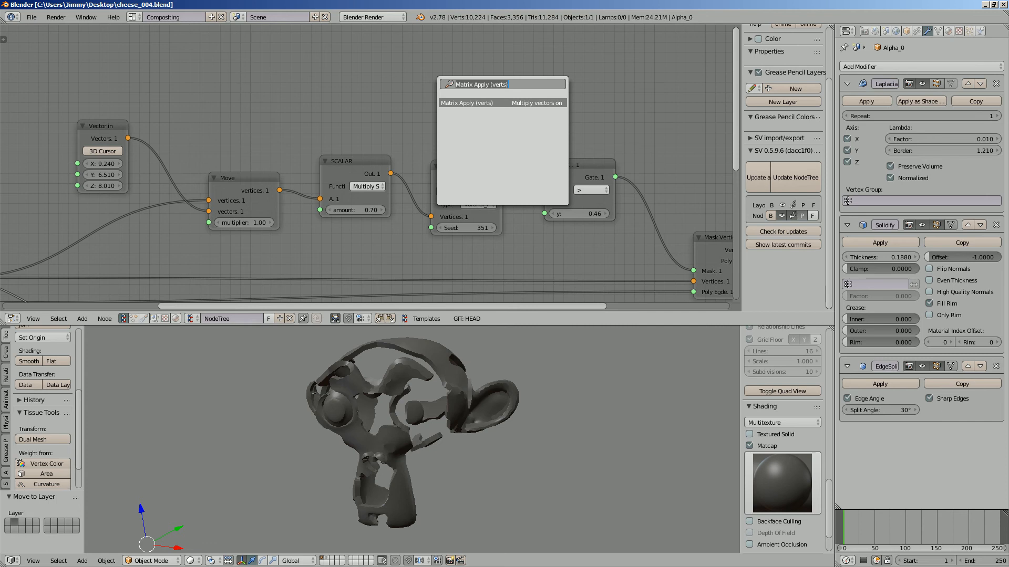
key(BackSpace)
text(tut)
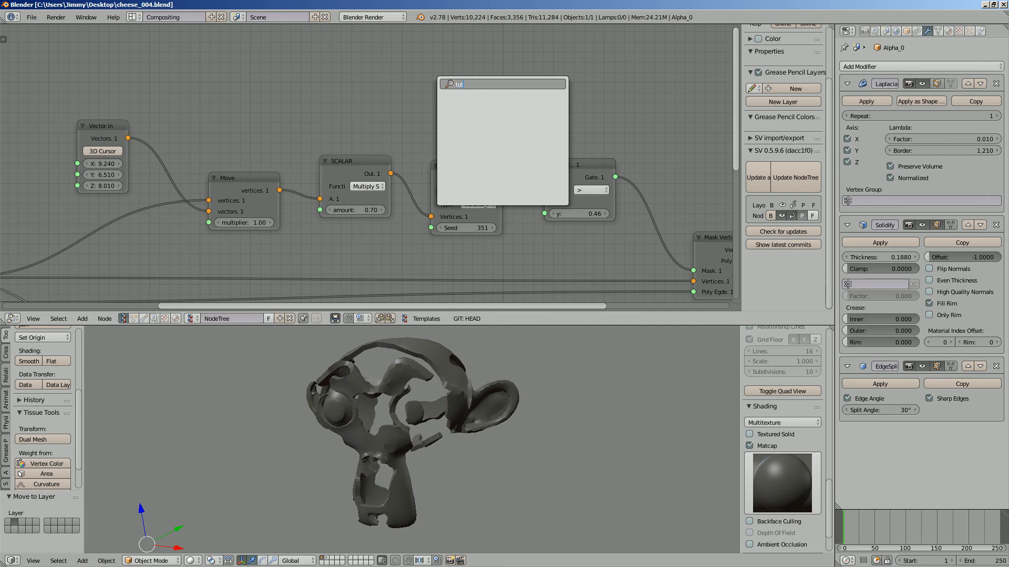
key(BackSpace)
key(Down)
key(Return)
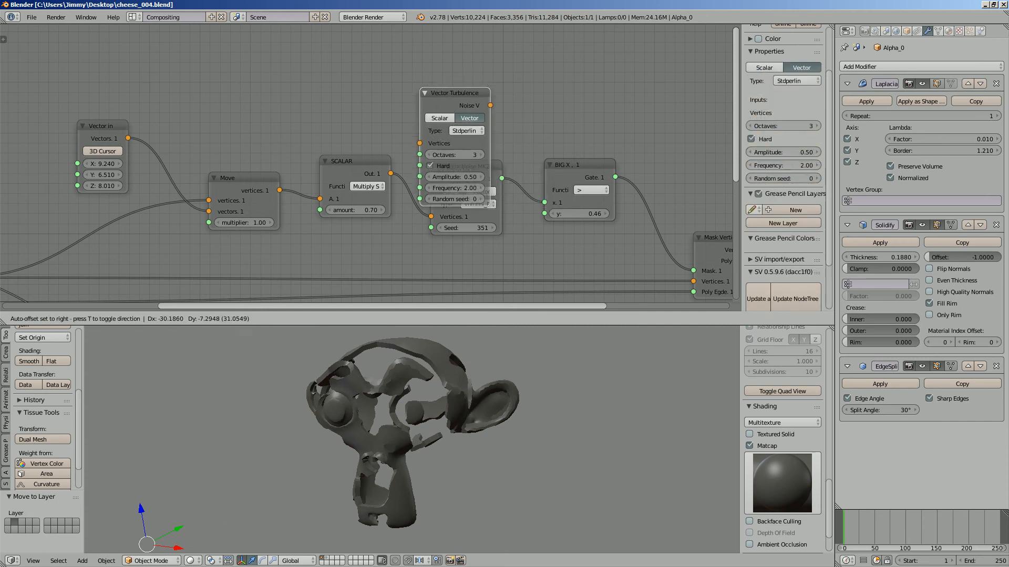
click(429, 29)
Step: With the turbulence node in Scalar mode, feed it the SCALAR node's output and link its noise to the BIG X node's x input
drag(390, 174, 430, 79)
drag(500, 41, 549, 156)
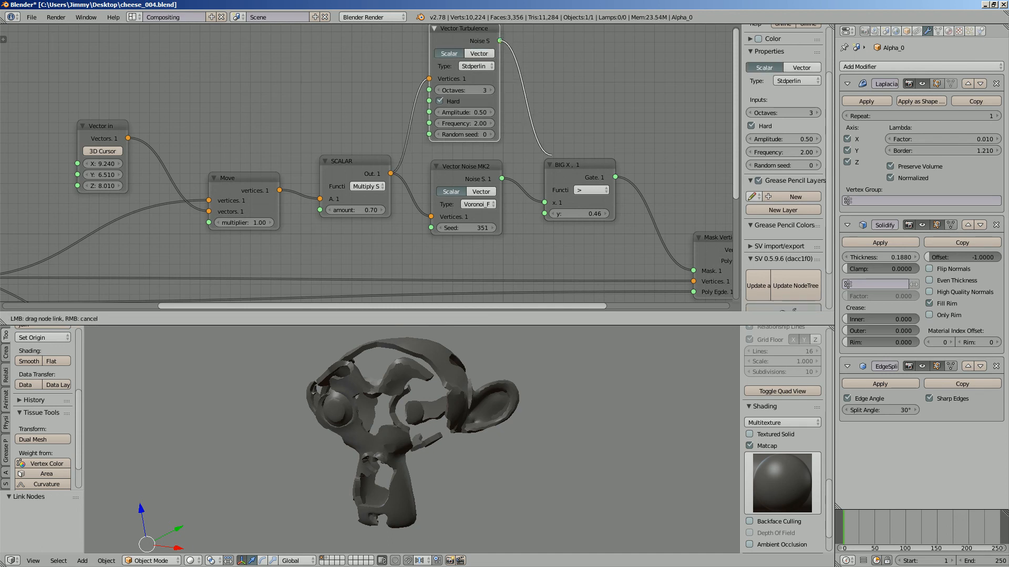
drag(545, 201, 544, 203)
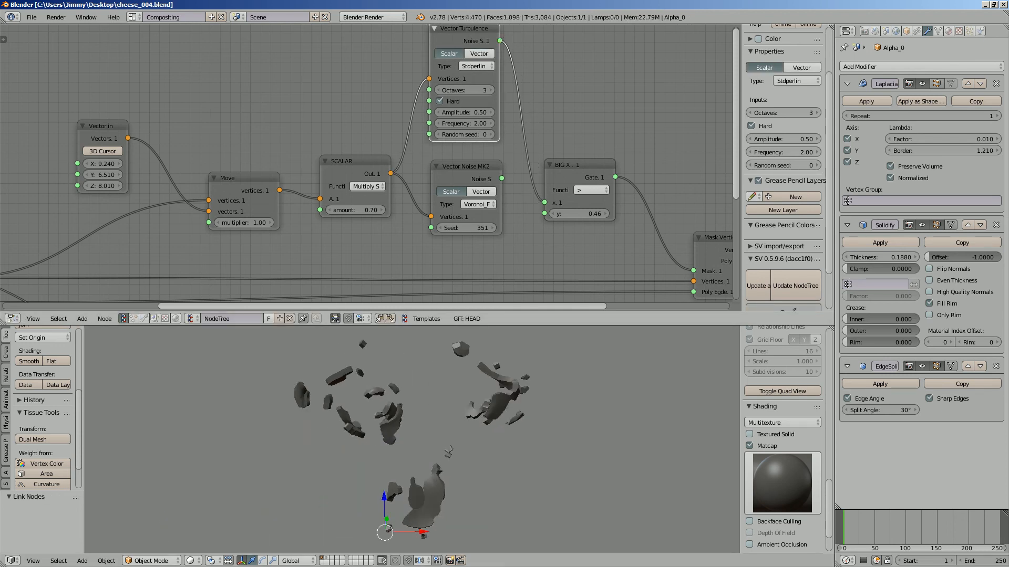
Step: Set the Vector Turbulence node's amplitude to 1.31
drag(464, 112, 541, 112)
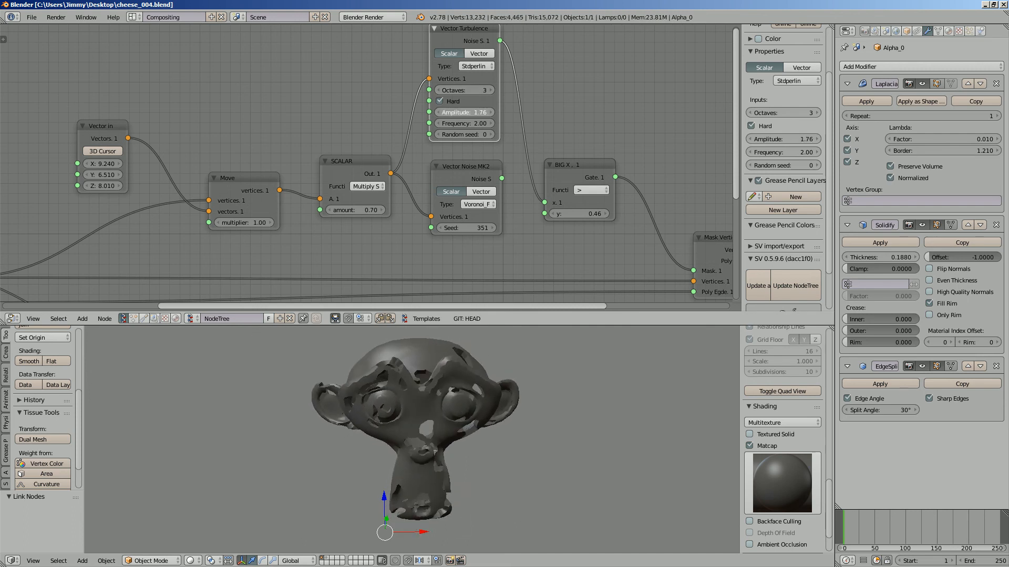
drag(474, 113, 460, 112)
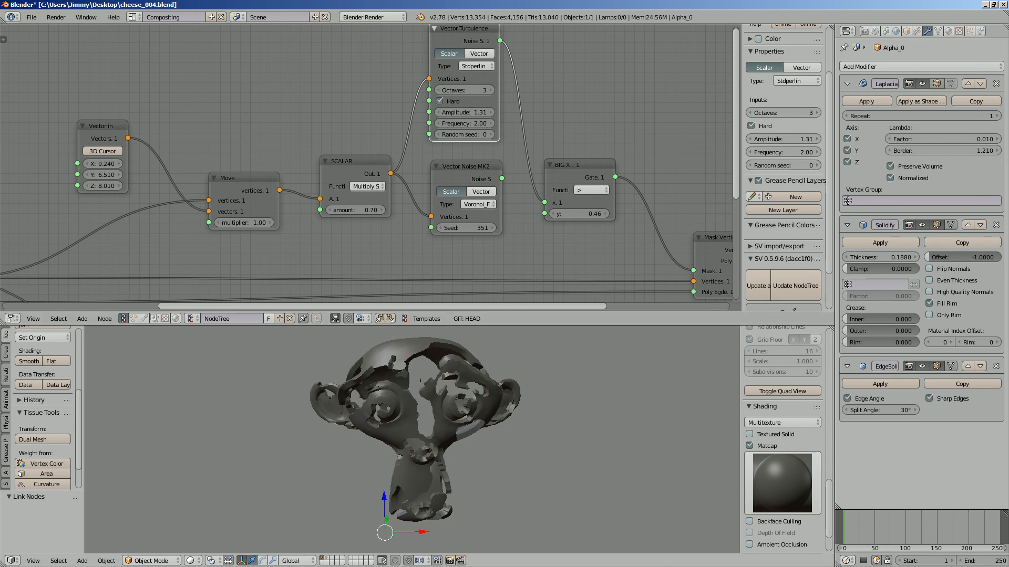
middle_drag(467, 405, 417, 406)
Step: Move the BIG X and Mask Vertices nodes upward to tidy the end of the node tree
middle_drag(567, 205, 294, 207)
scroll(294, 207, up, 1)
drag(304, 165, 320, 103)
middle_drag(451, 210, 425, 192)
drag(432, 226, 425, 191)
scroll(368, 158, up, 1)
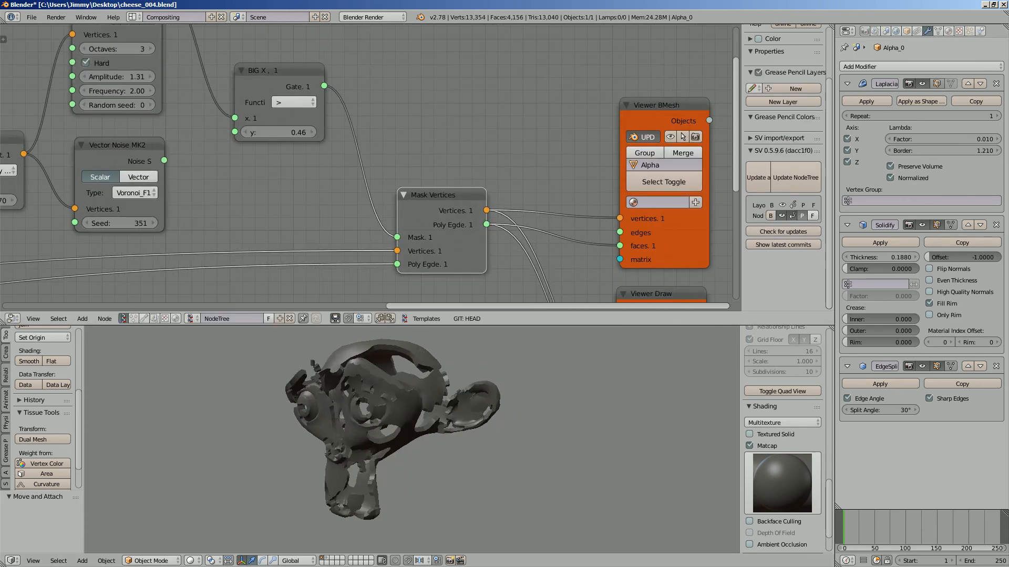
Step: Examine the turbulence-masked monkey up close and save the file
middle_drag(367, 159, 324, 190)
middle_drag(368, 436, 315, 423)
scroll(451, 421, up, 3)
key(ctrl+s)
click(446, 414)
Step: Add a List Mask (out) node above the Mask Vertices node
scroll(331, 446, down, 1)
drag(391, 227, 387, 218)
middle_drag(383, 118, 388, 139)
key(shift+a)
click(388, 139)
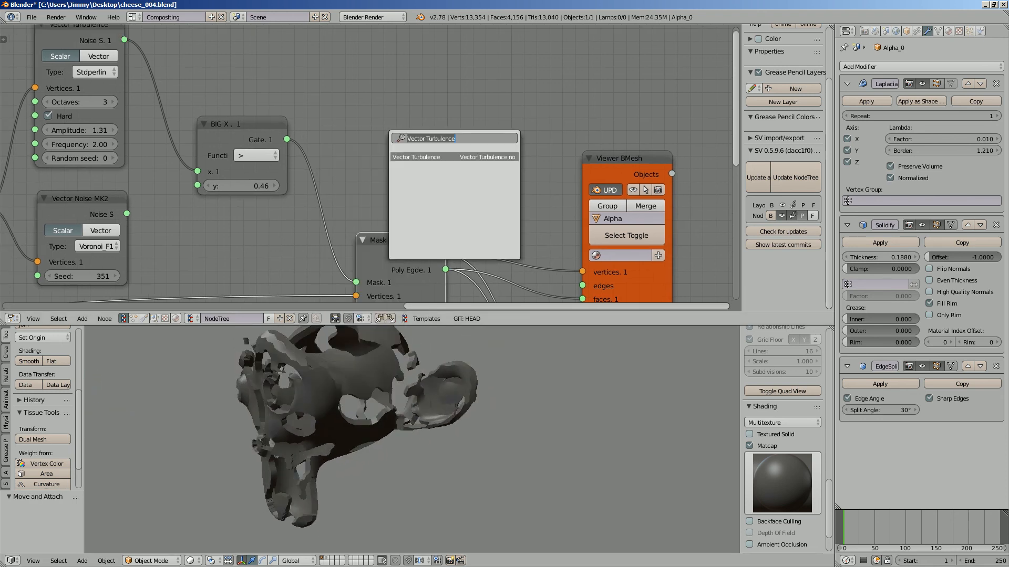
text(list mask)
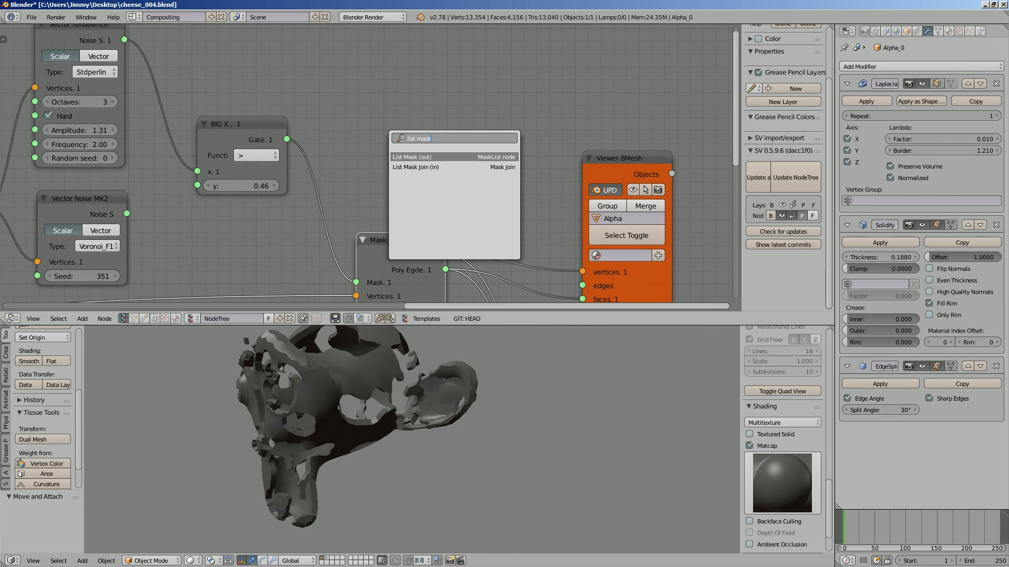
key(Return)
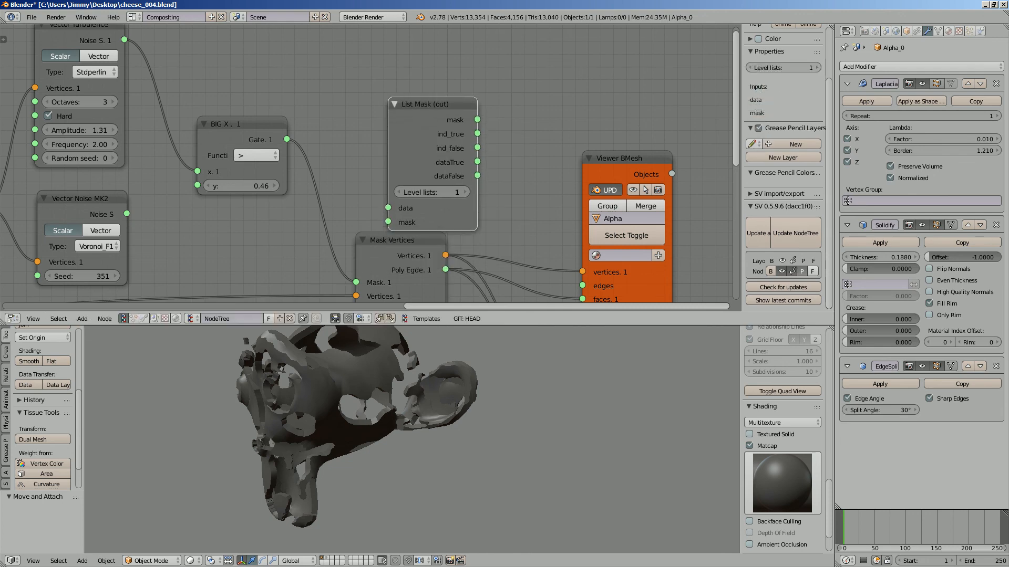
Step: Check the monkey's mesh in wireframe, return to solid shading and save over cheese_004.blend
mouse_move(368, 415)
middle_down()
mouse_move(486, 423)
mouse_move(502, 402)
mouse_move(489, 381)
mouse_move(452, 416)
middle_up()
key(z)
scroll(452, 415, up, 3)
scroll(420, 443, down, 5)
key(z)
middle_drag(408, 442, 415, 445)
key(ctrl+s)
key(Return)
scroll(415, 446, down, 3)
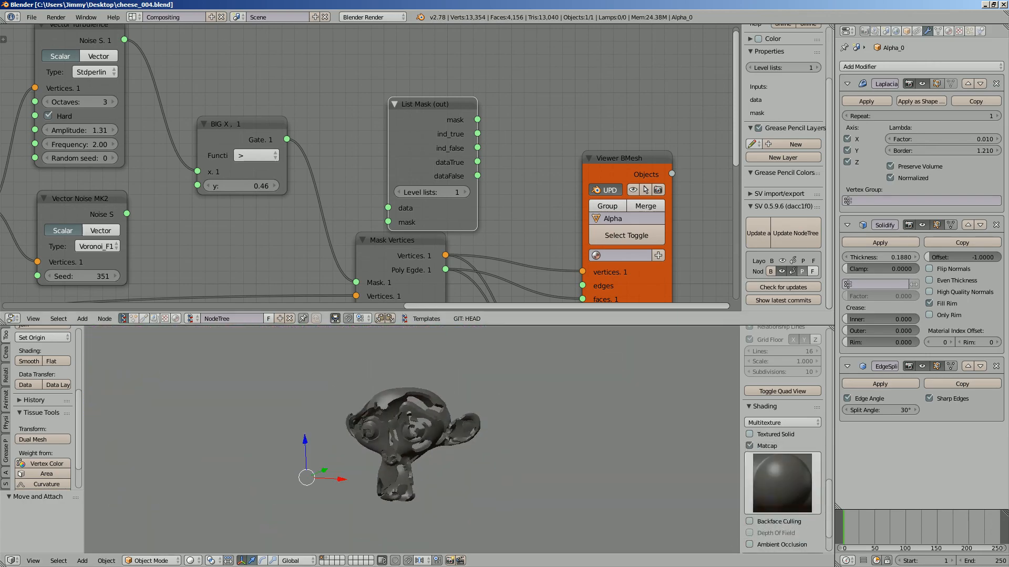
scroll(366, 161, down, 1)
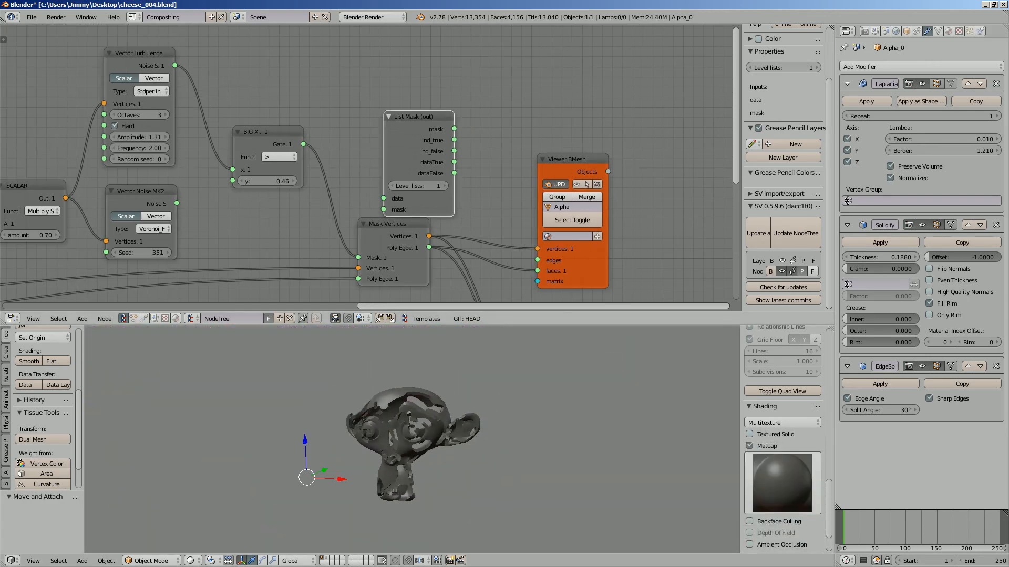
middle_drag(365, 425, 331, 426)
key(ctrl+s)
key(Return)
Step: Move the List Mask (out) node over to the Viewer BMesh node at the end of the tree
scroll(352, 157, down, 4)
middle_drag(352, 158, 614, 100)
scroll(466, 123, down, 4)
key(g)
click(703, 94)
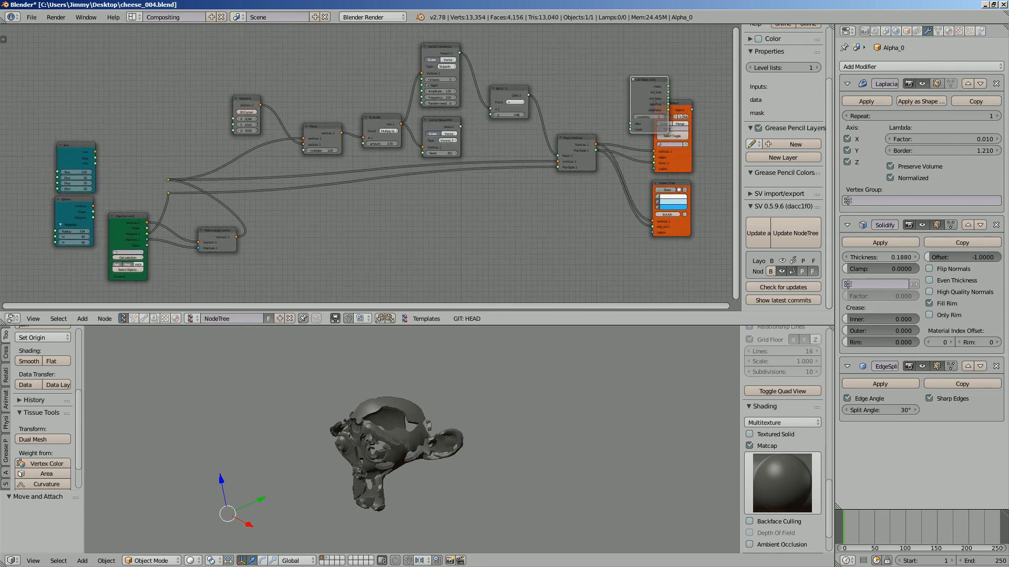
middle_drag(447, 457, 484, 404)
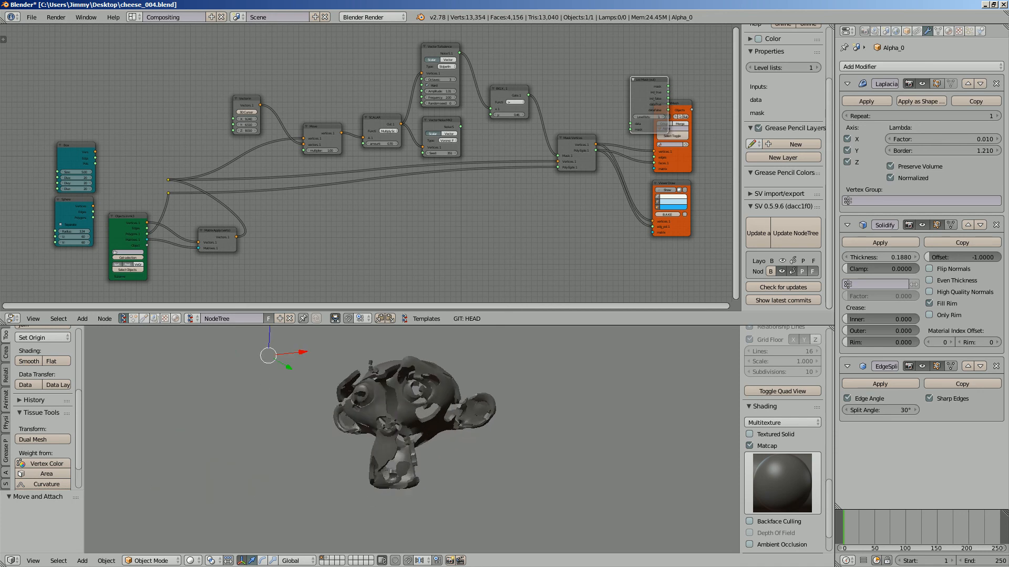